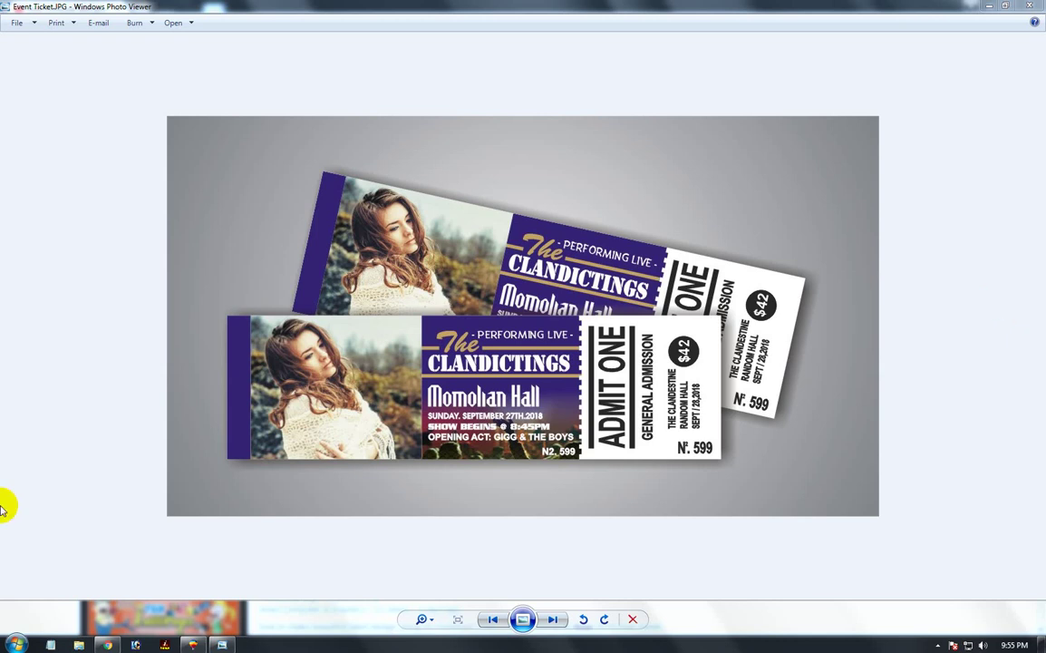
Step: Browse the tutorial channel's uploads in the browser, then return to Event Ticket.cdr in CorelDRAW
click(112, 642)
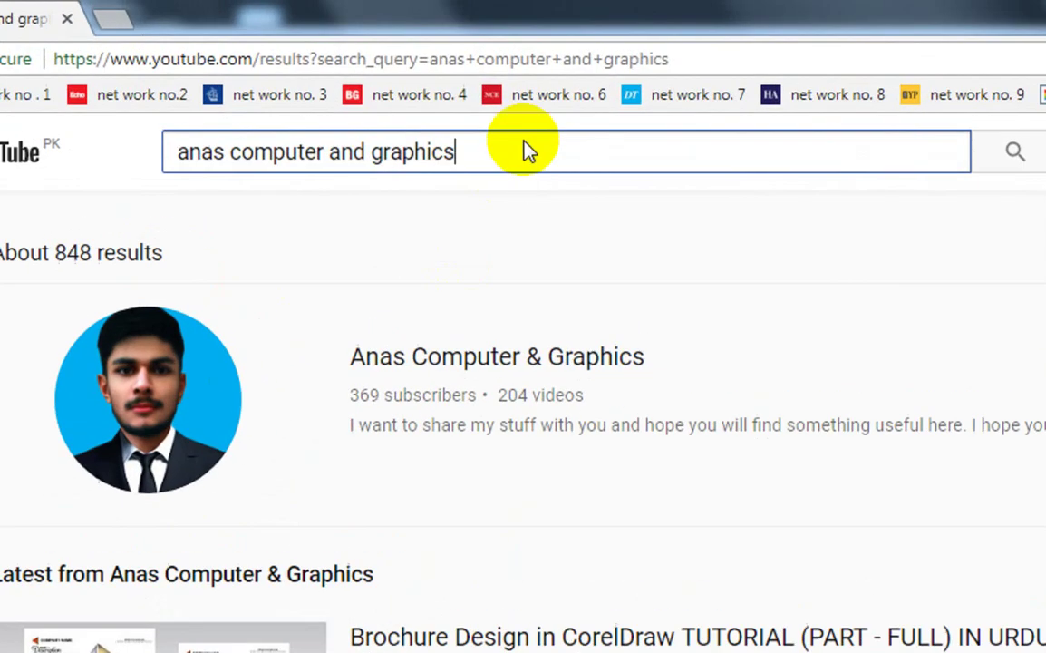
drag(476, 121, 186, 136)
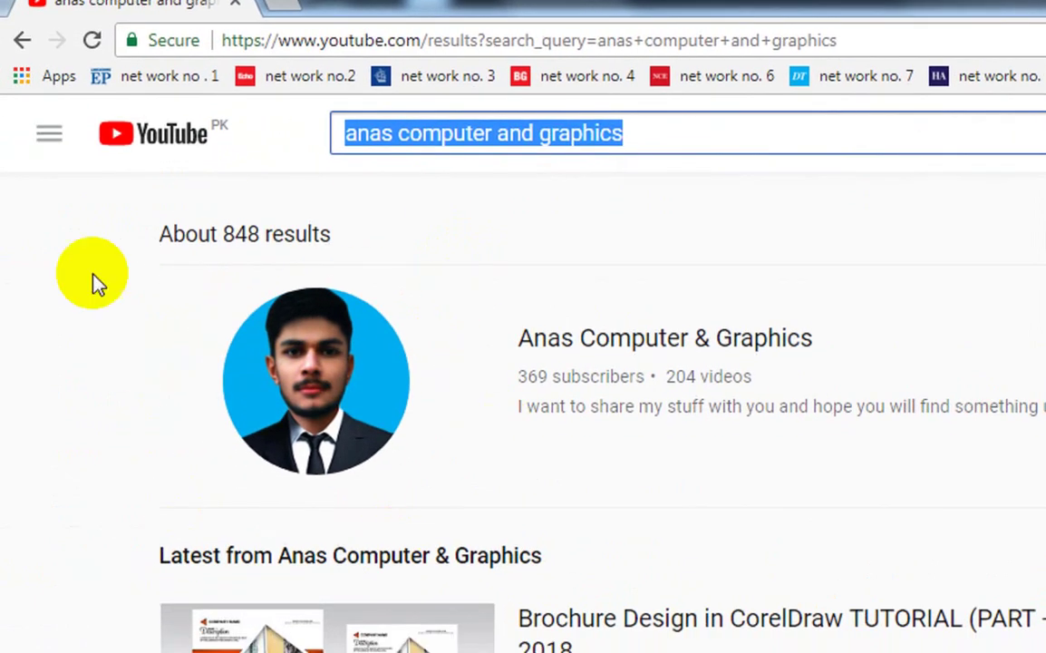
click(687, 341)
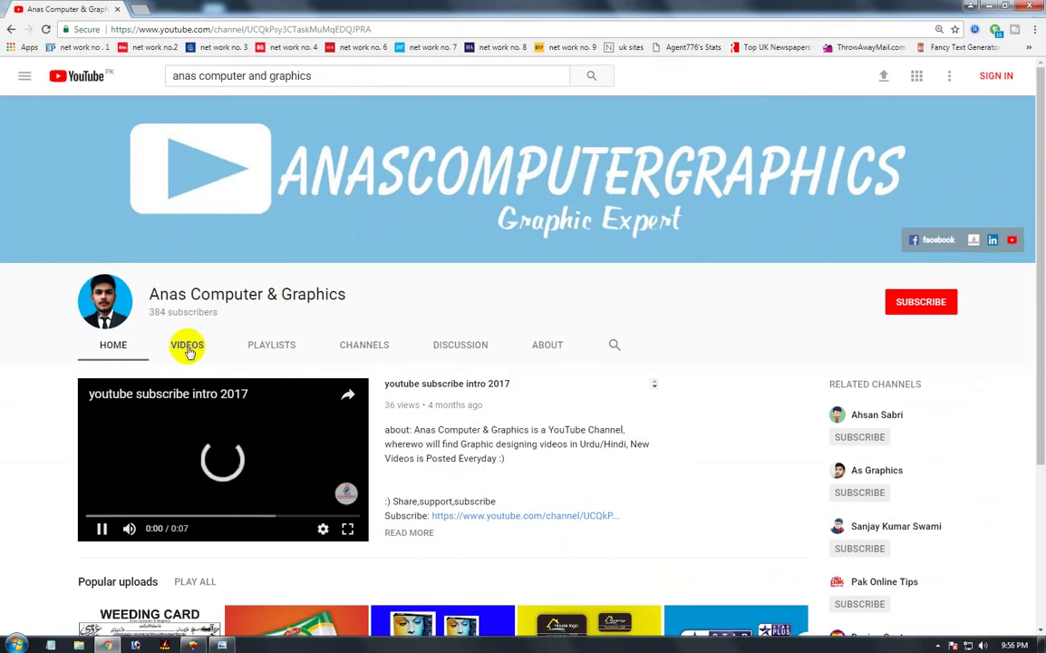
click(188, 346)
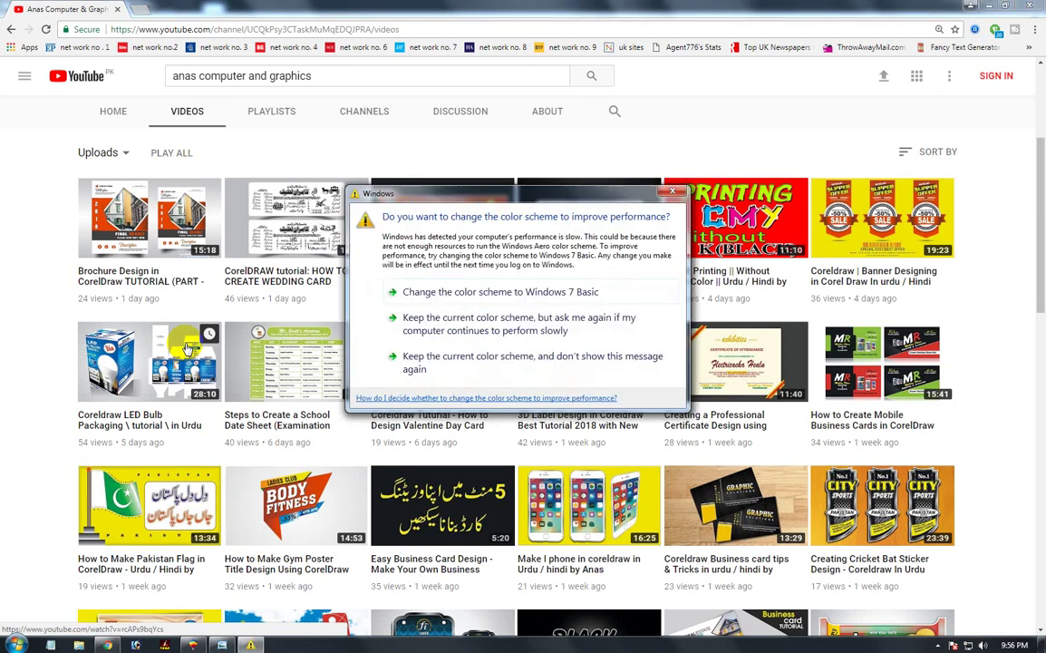
click(672, 193)
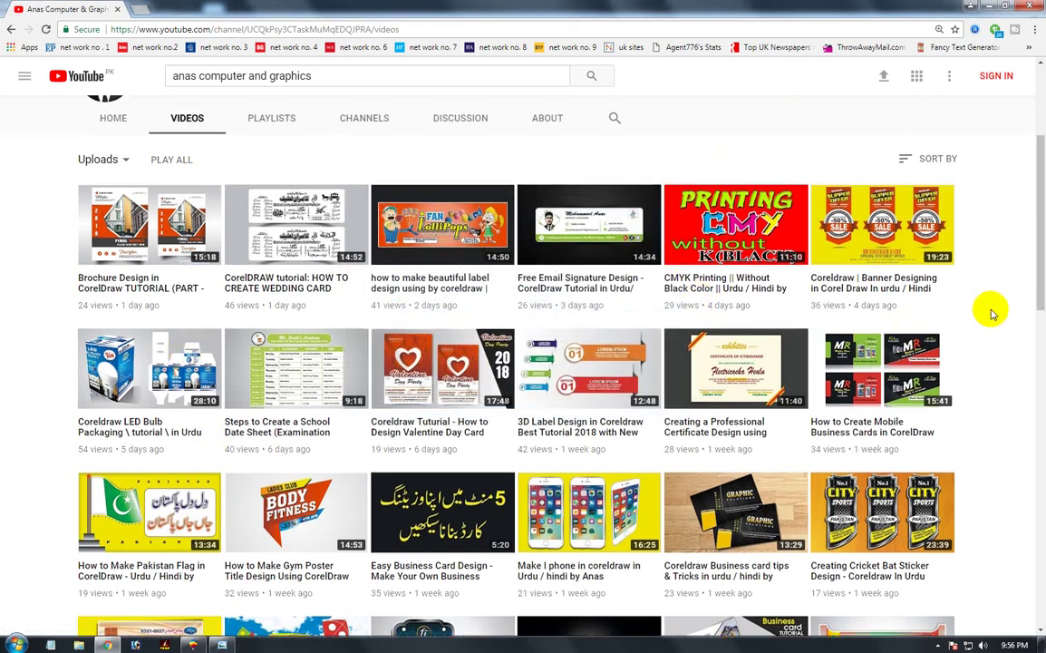
scroll(898, 345, up, 3)
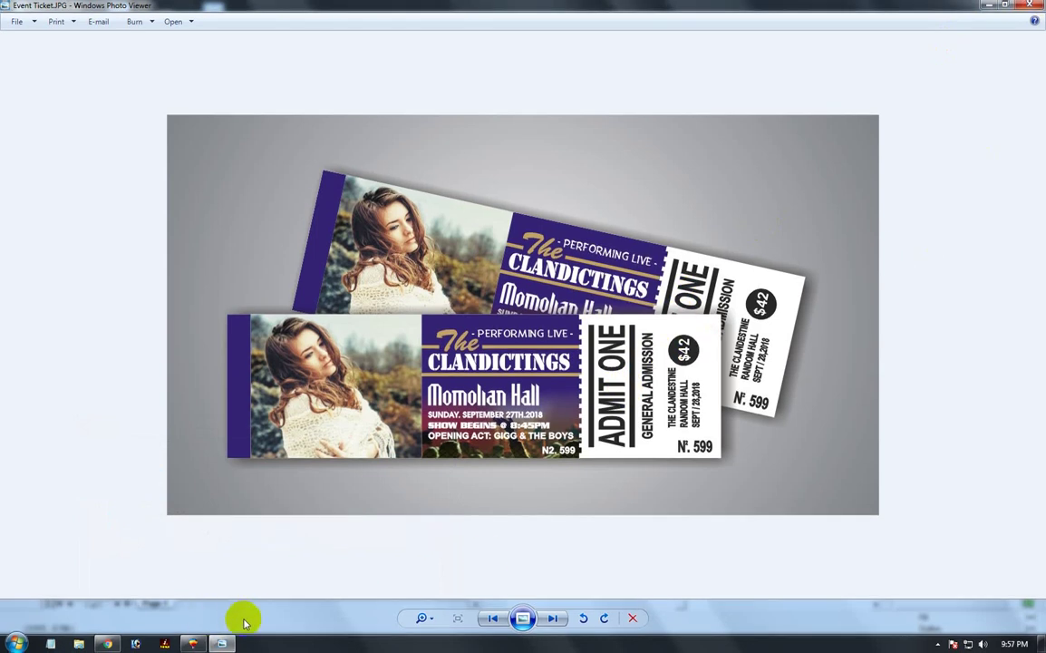
click(201, 640)
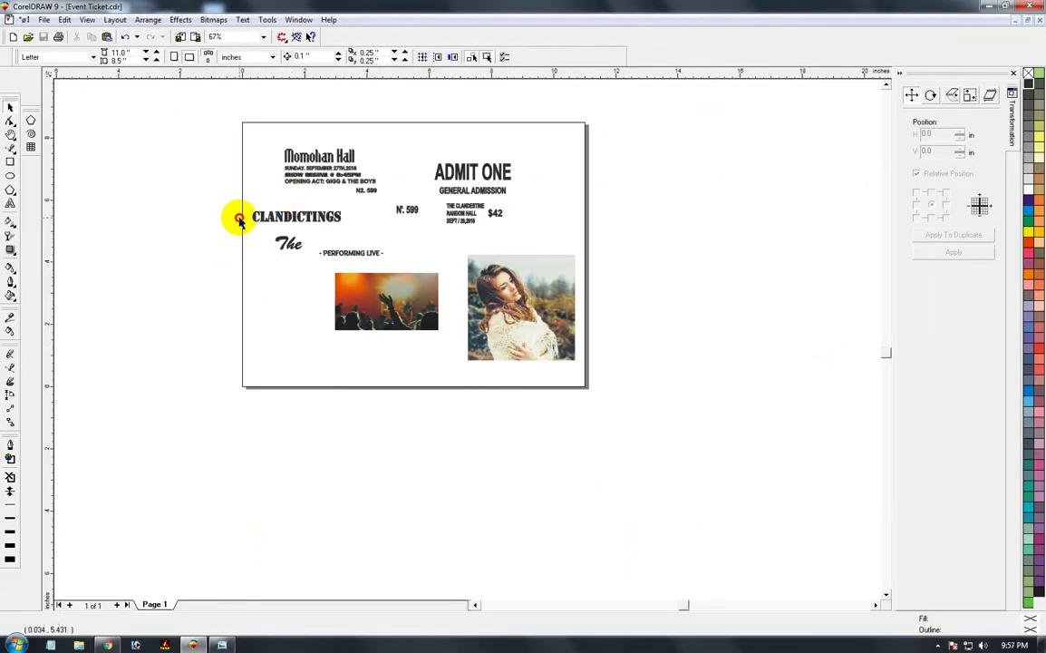
key(z)
drag(191, 113, 604, 379)
drag(98, 101, 724, 494)
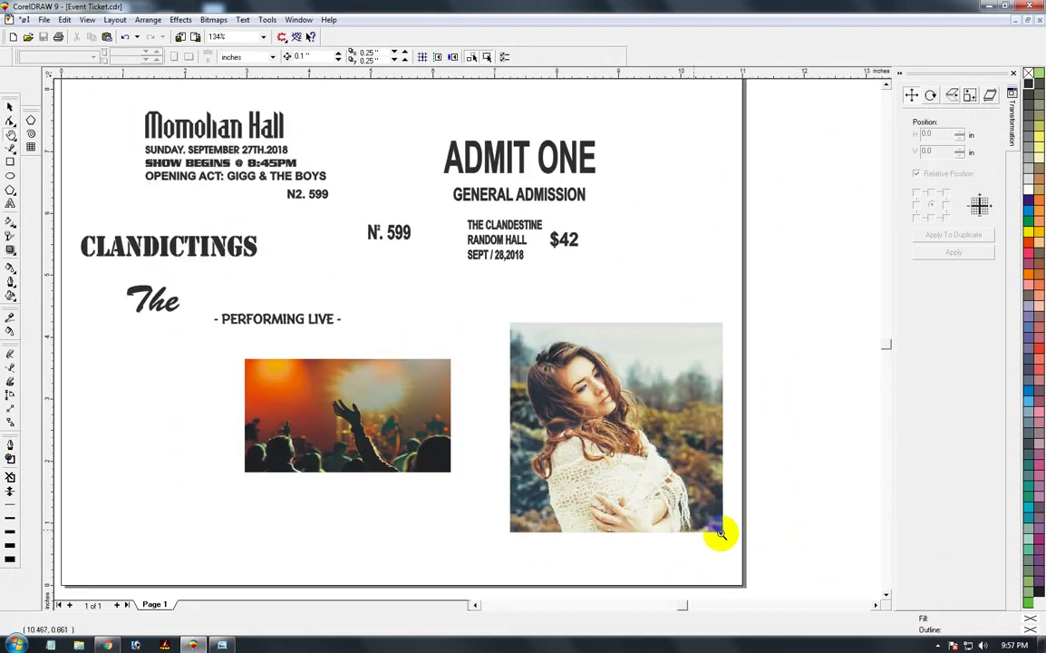
click(9, 107)
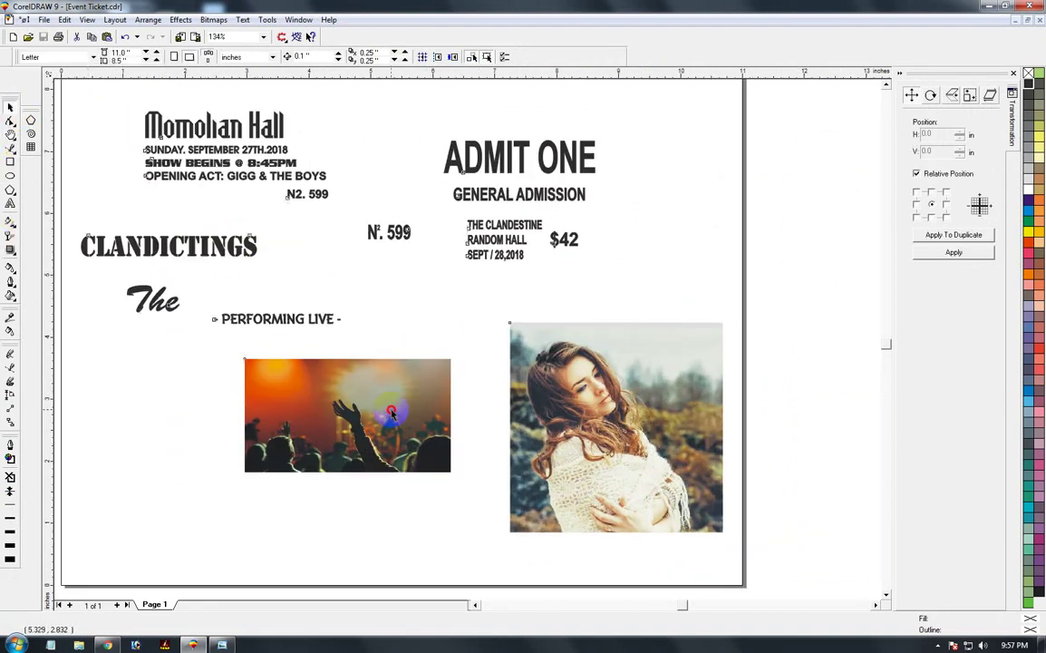
click(392, 414)
key(z)
drag(450, 303, 725, 553)
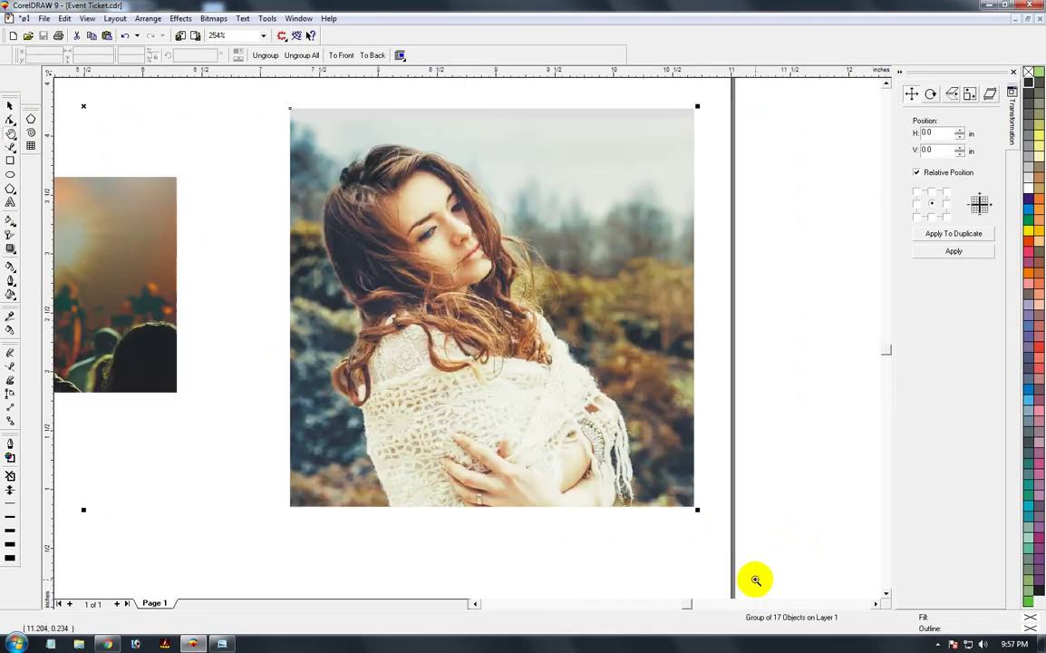
drag(276, 103, 718, 525)
key(F3)
key(F3)
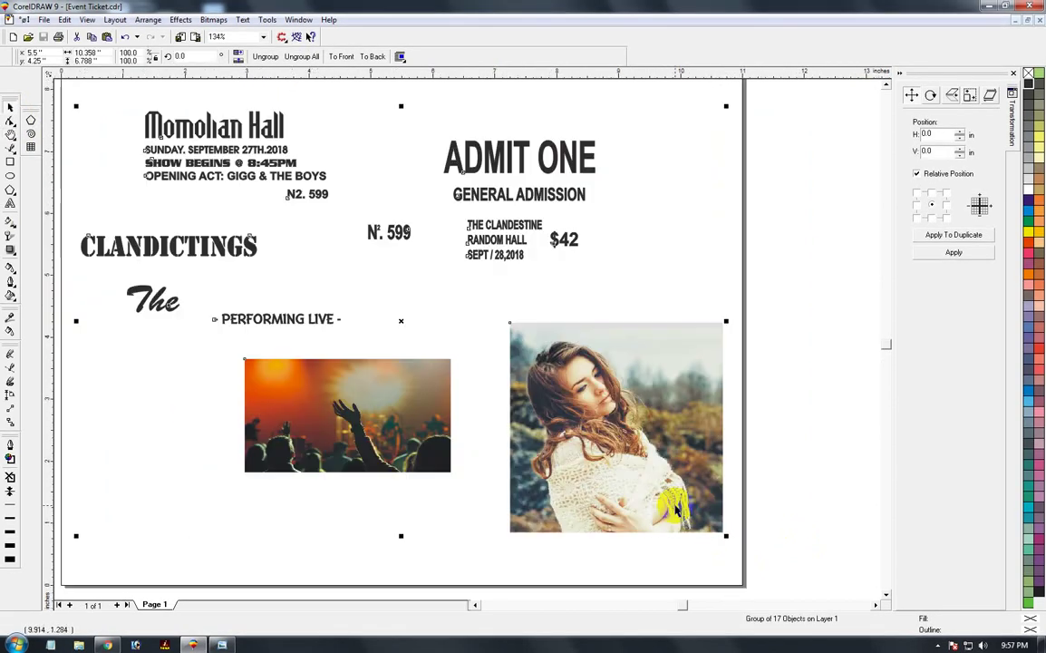
drag(243, 355, 458, 483)
right_click(462, 482)
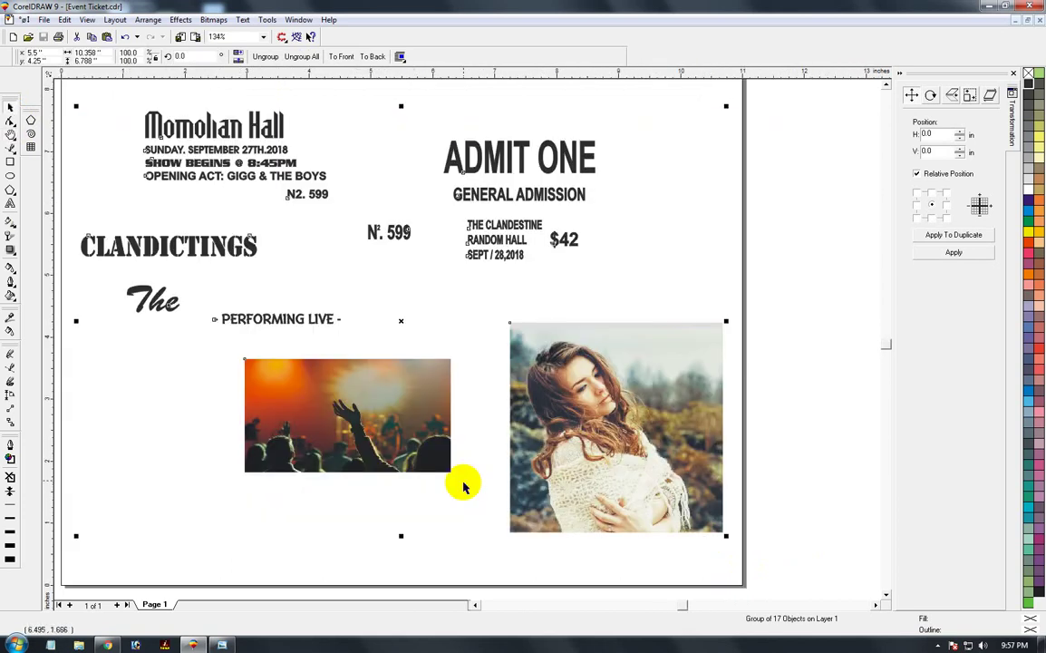
drag(363, 286, 651, 524)
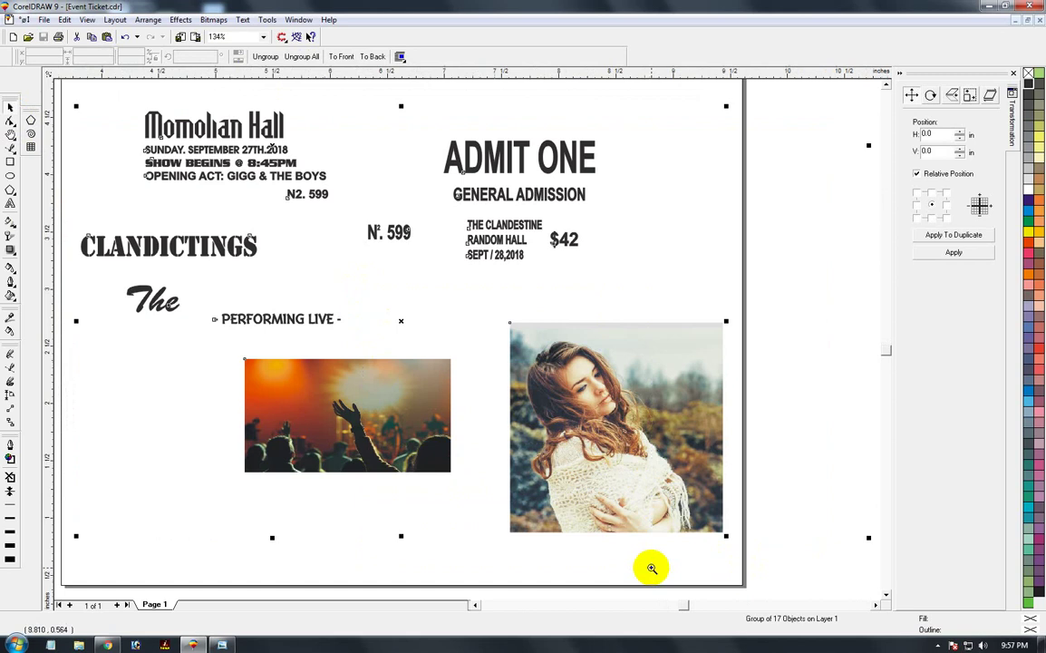
right_click(549, 440)
right_click(140, 257)
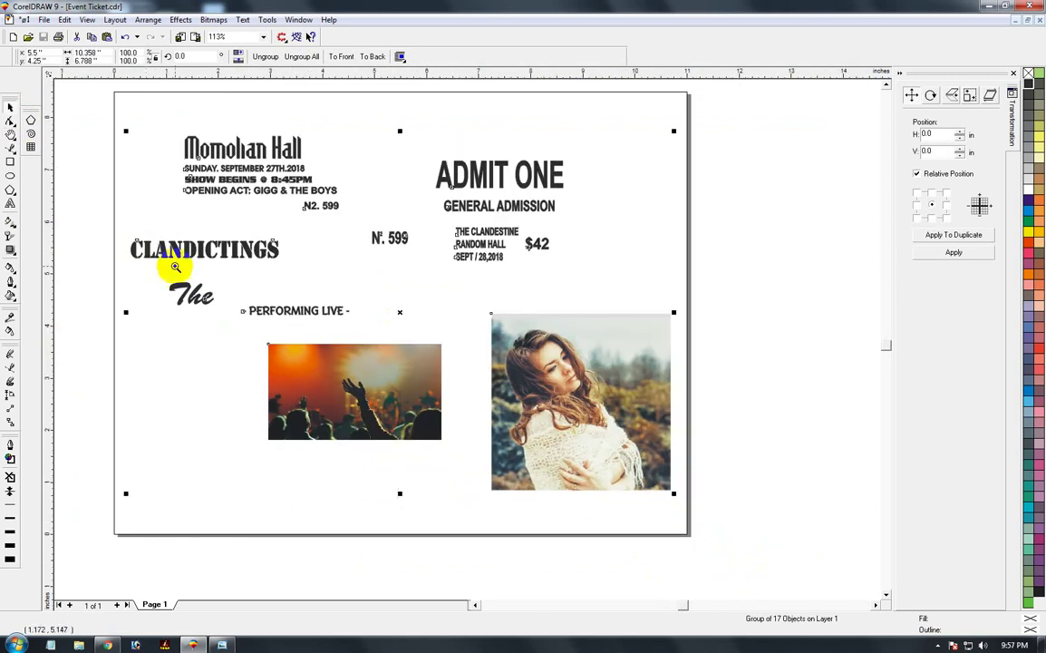
mouse_move(113, 109)
mouse_down()
mouse_move(407, 175)
mouse_move(584, 297)
mouse_up()
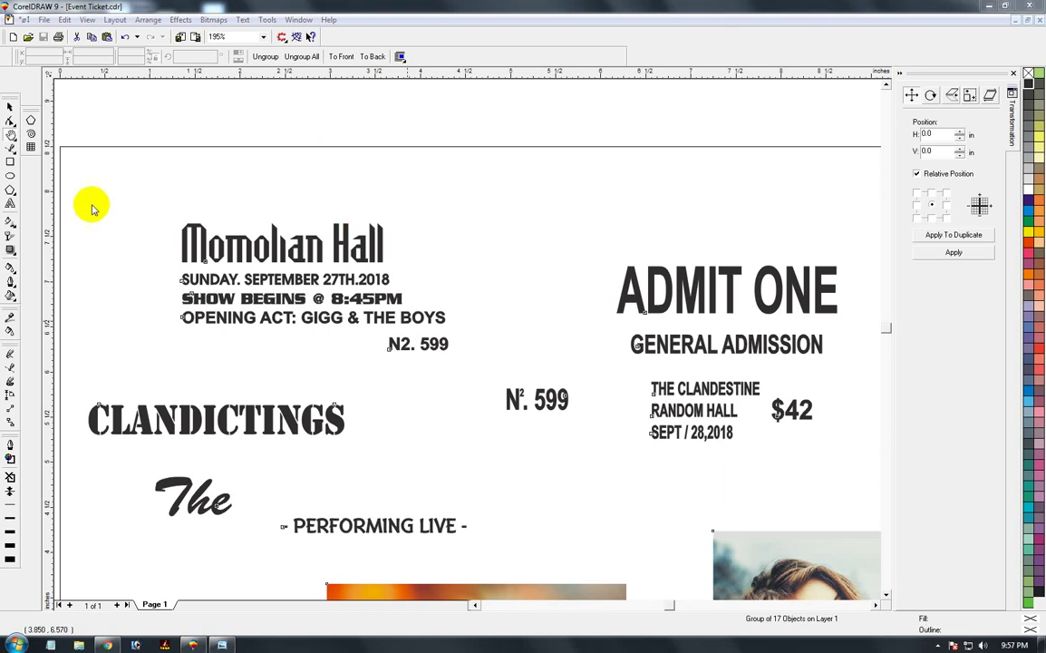
click(435, 331)
right_click(517, 392)
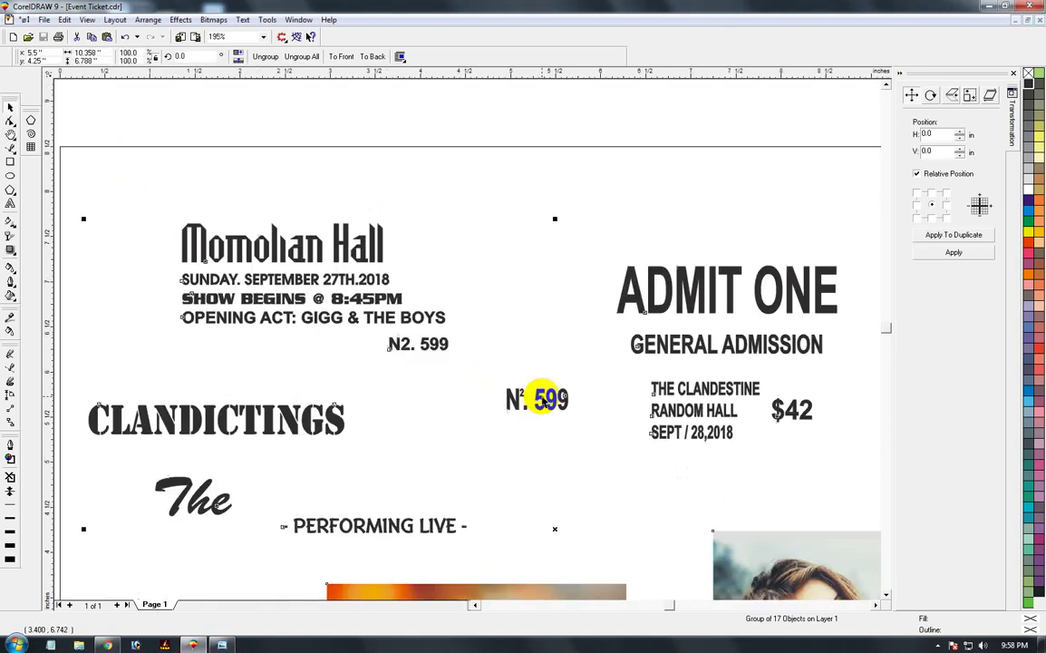
right_click(437, 399)
drag(145, 127, 395, 248)
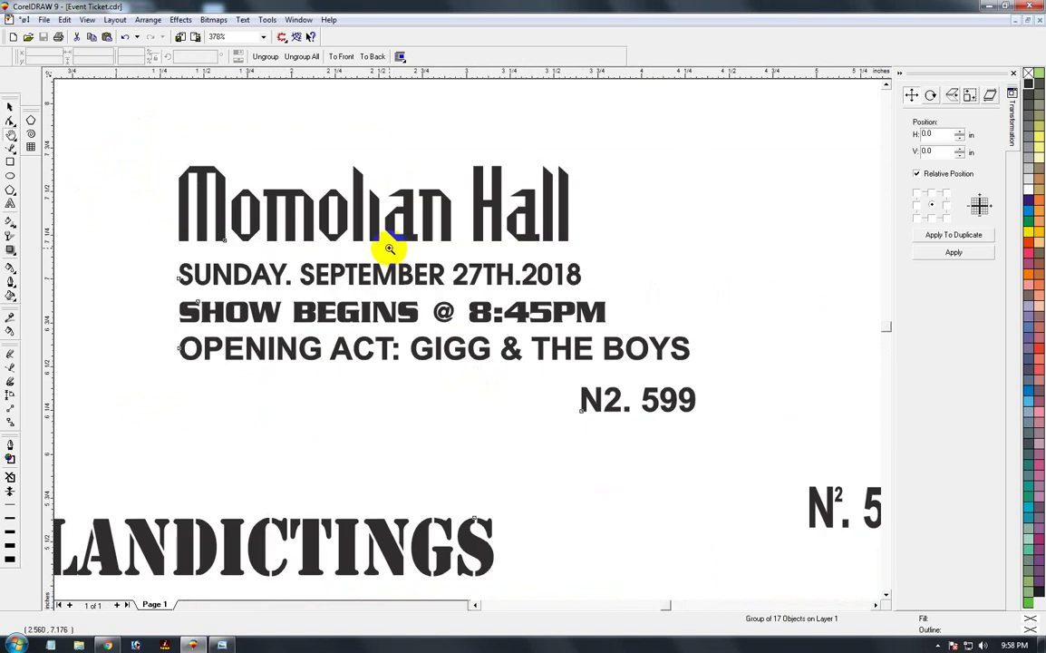
right_click(388, 249)
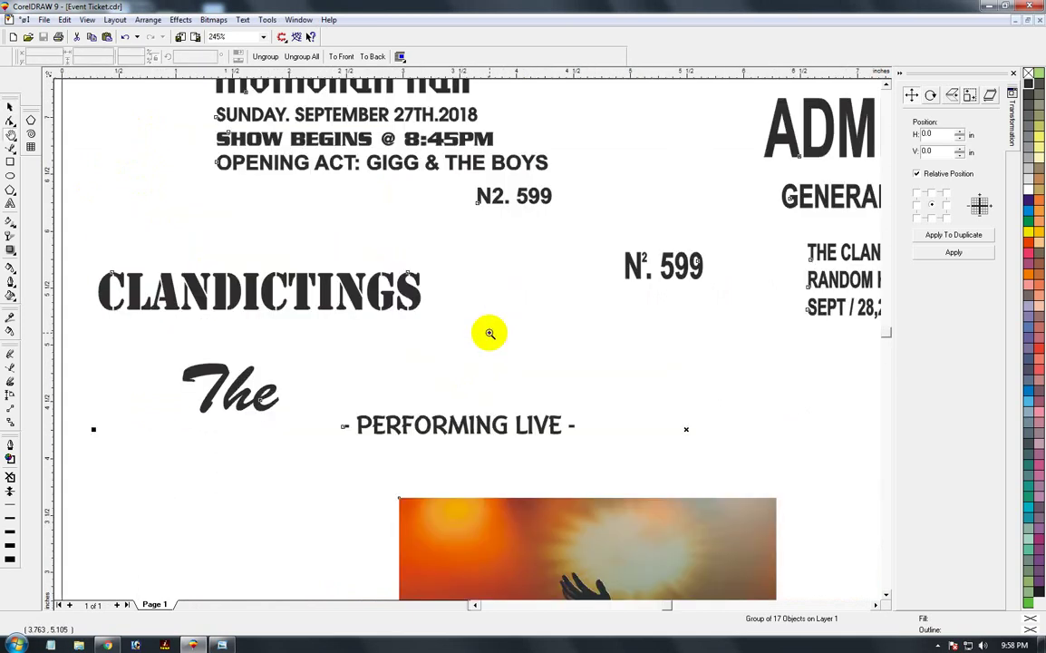
right_click(489, 332)
drag(101, 135, 682, 345)
drag(483, 193, 779, 433)
right_click(804, 448)
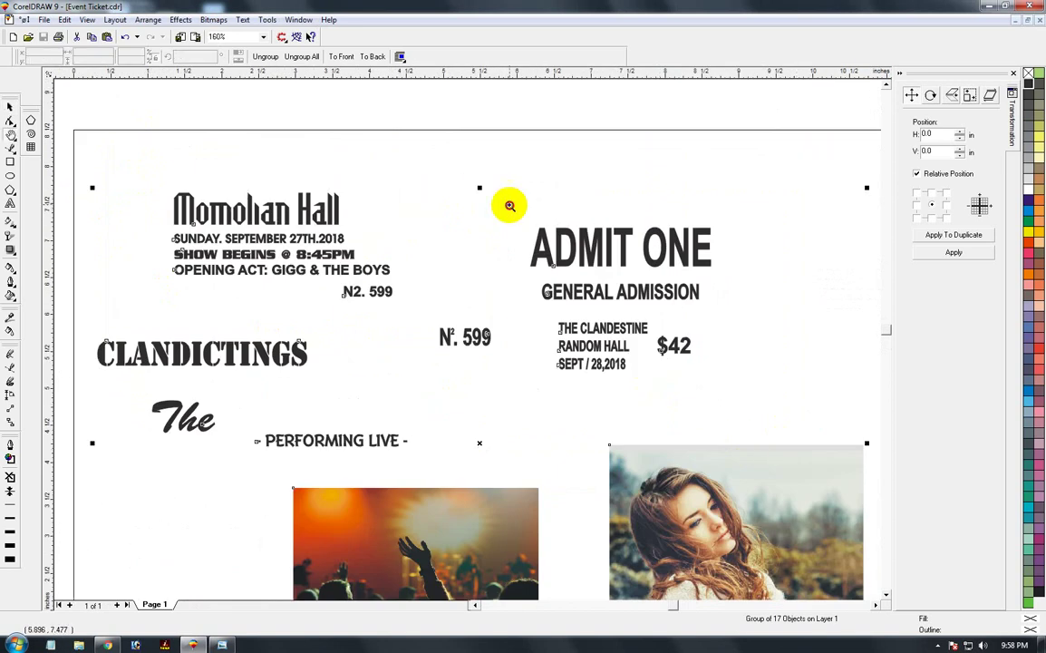
drag(509, 206, 741, 383)
right_click(576, 389)
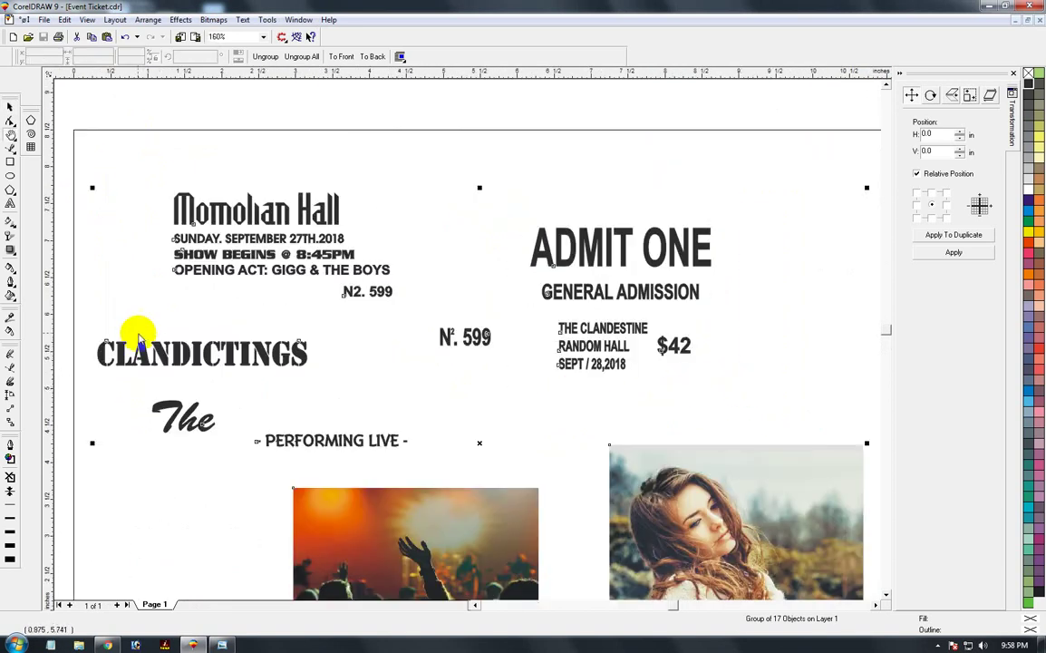
drag(85, 301, 535, 447)
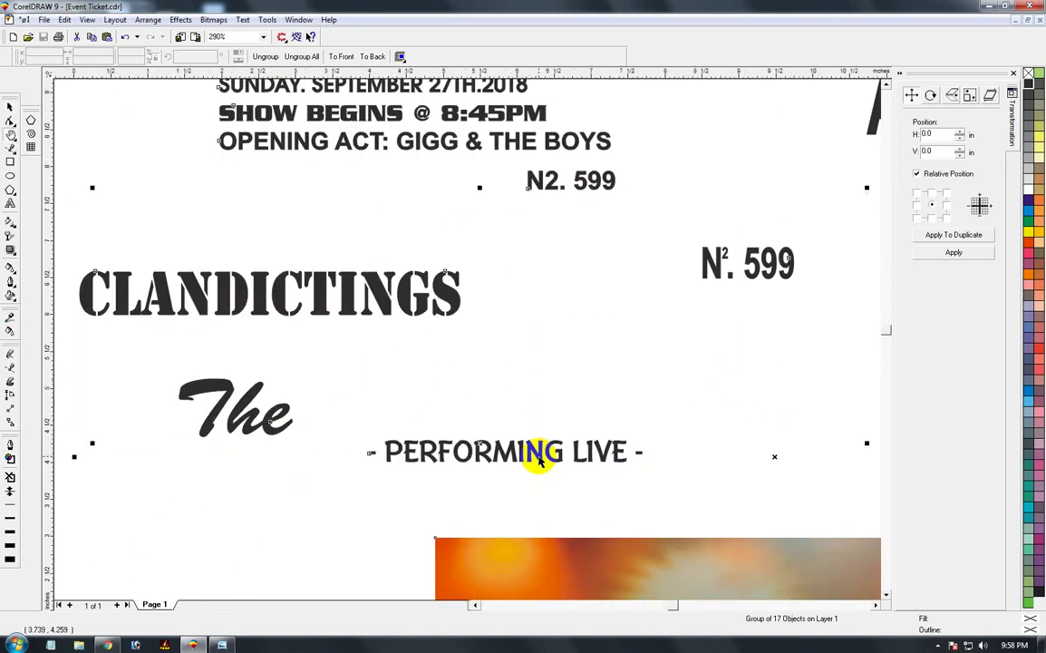
right_click(538, 460)
right_click(601, 455)
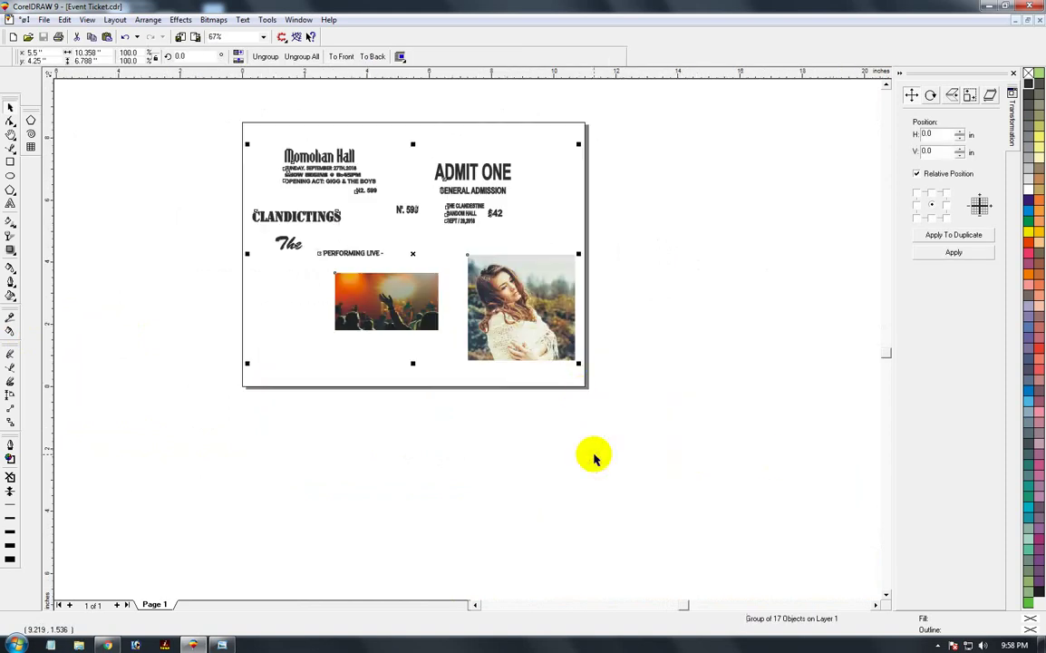
Step: Move the grouped ticket artwork off to the left of the page, leaving the page blank
click(670, 291)
click(530, 340)
key(F3)
mouse_move(518, 426)
mouse_down()
mouse_move(490, 397)
mouse_move(411, 397)
mouse_up()
click(410, 470)
key(F2)
mouse_move(432, 334)
mouse_down()
mouse_move(623, 455)
mouse_move(671, 471)
mouse_up()
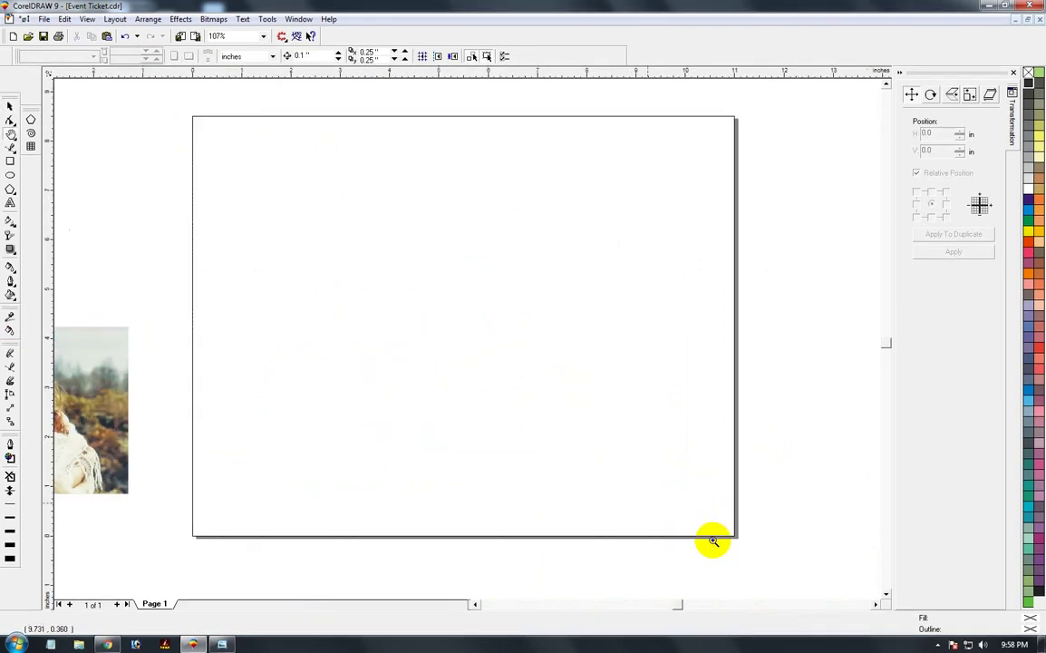
Step: Draw a 9.5 × 3 in rectangle and centre it on the page
click(11, 161)
drag(289, 199, 449, 288)
click(10, 106)
text(9.5")
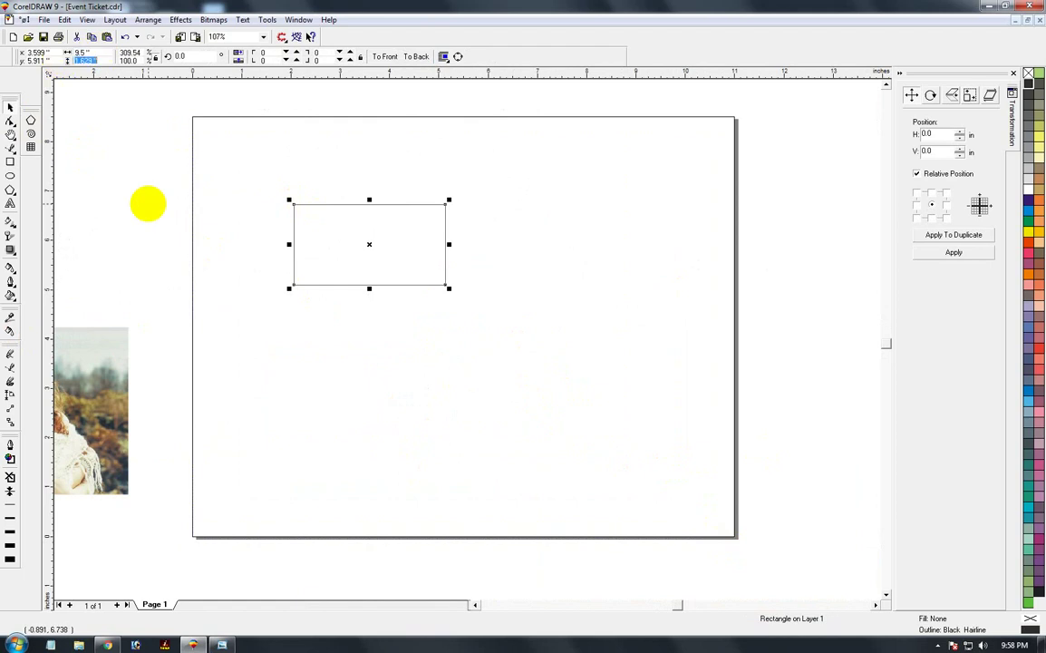
text(3)
key(Return)
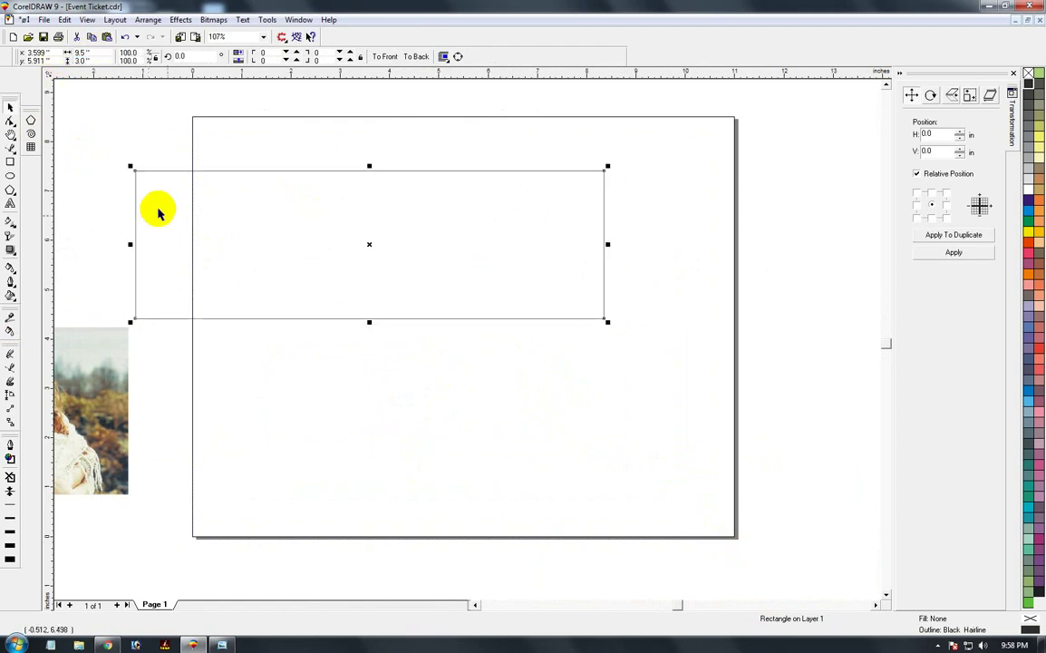
key(p)
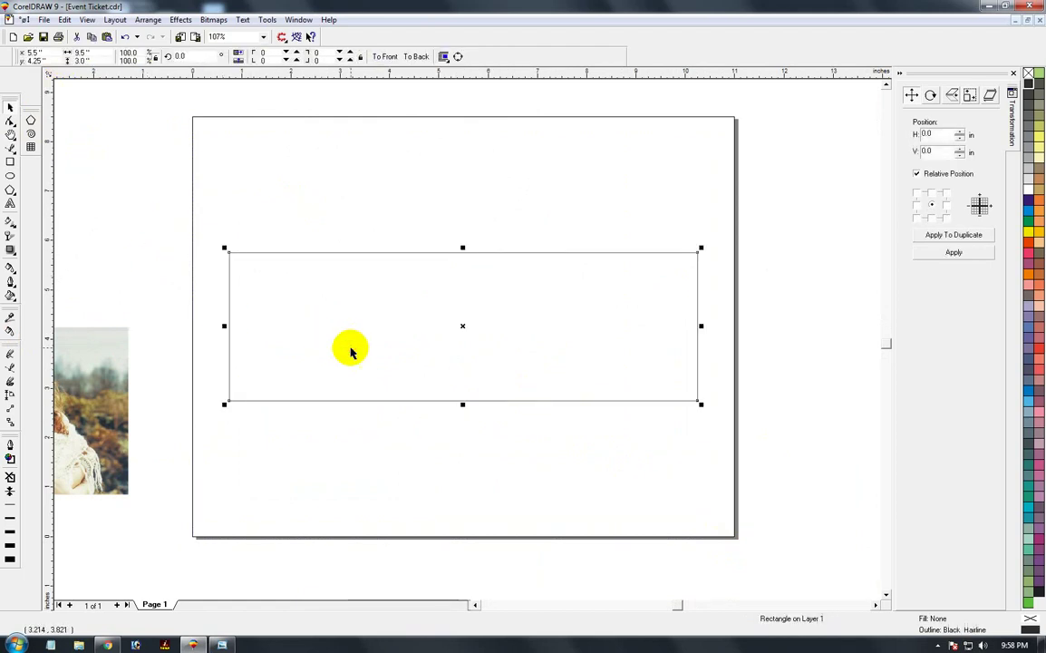
scroll(352, 351, down, 1)
click(717, 382)
key(z)
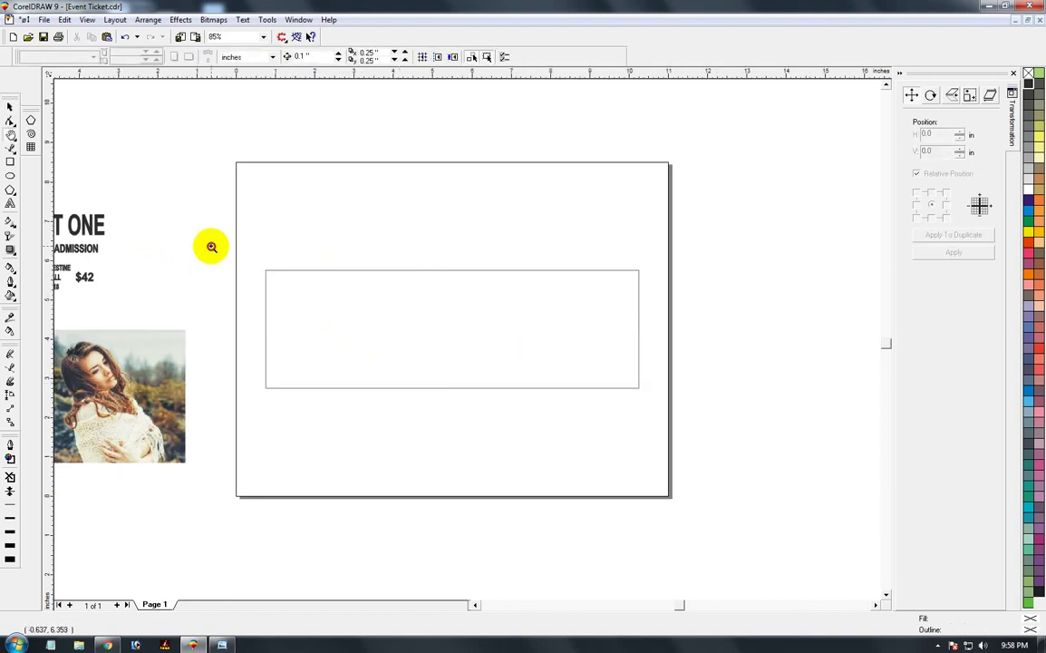
drag(211, 248, 703, 401)
key(F3)
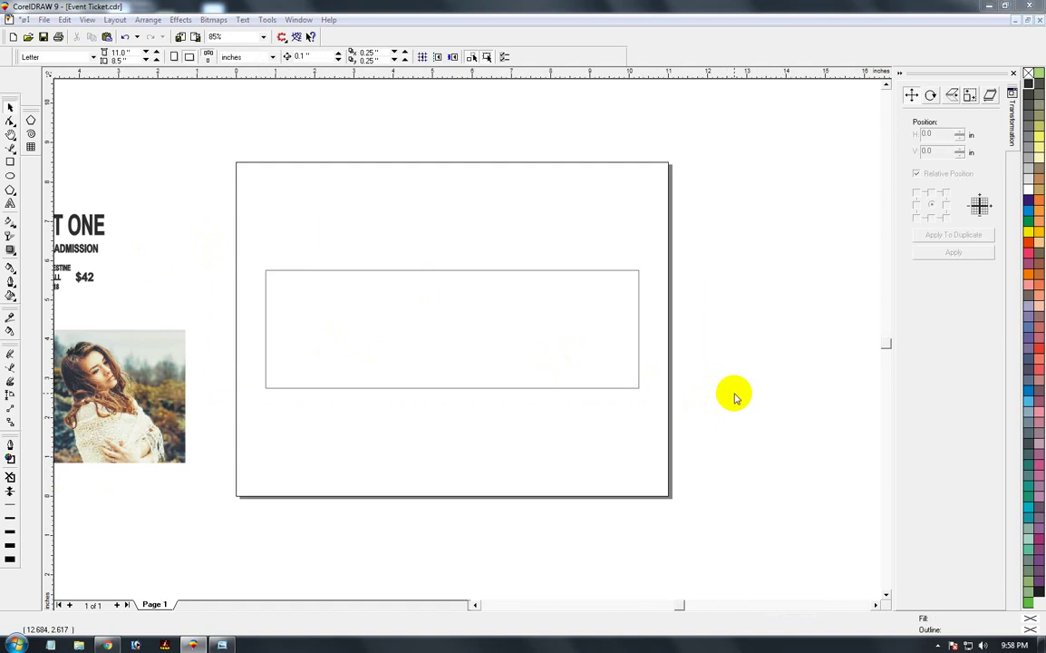
key(ctrl+i)
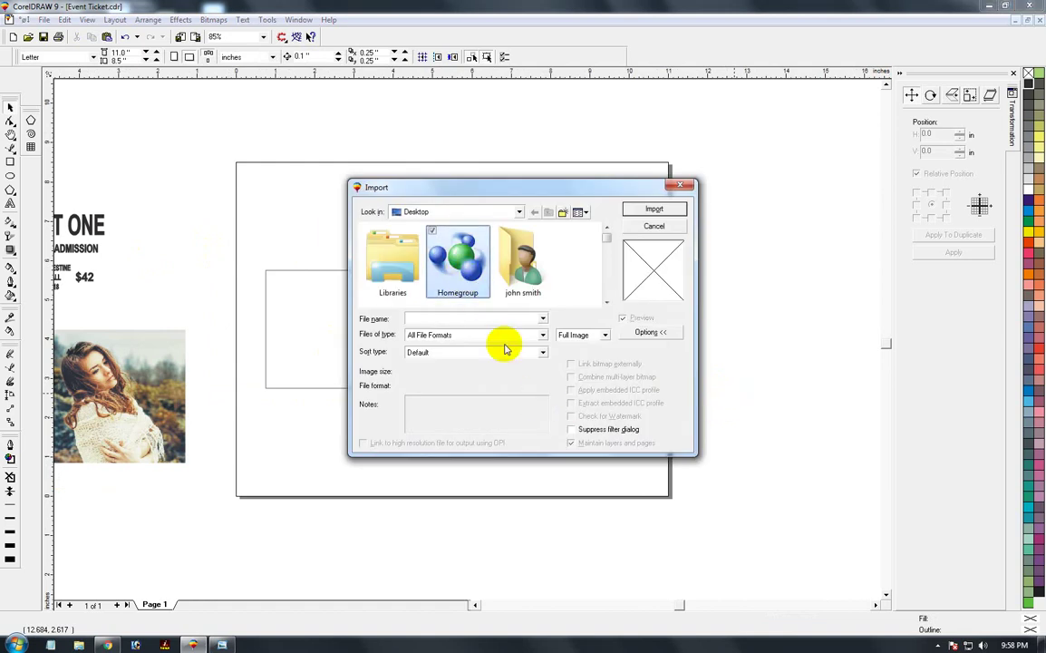
Step: Import Event Ticket.JPG, shrink it, and set it just above the ticket rectangle
key(e)
key(e)
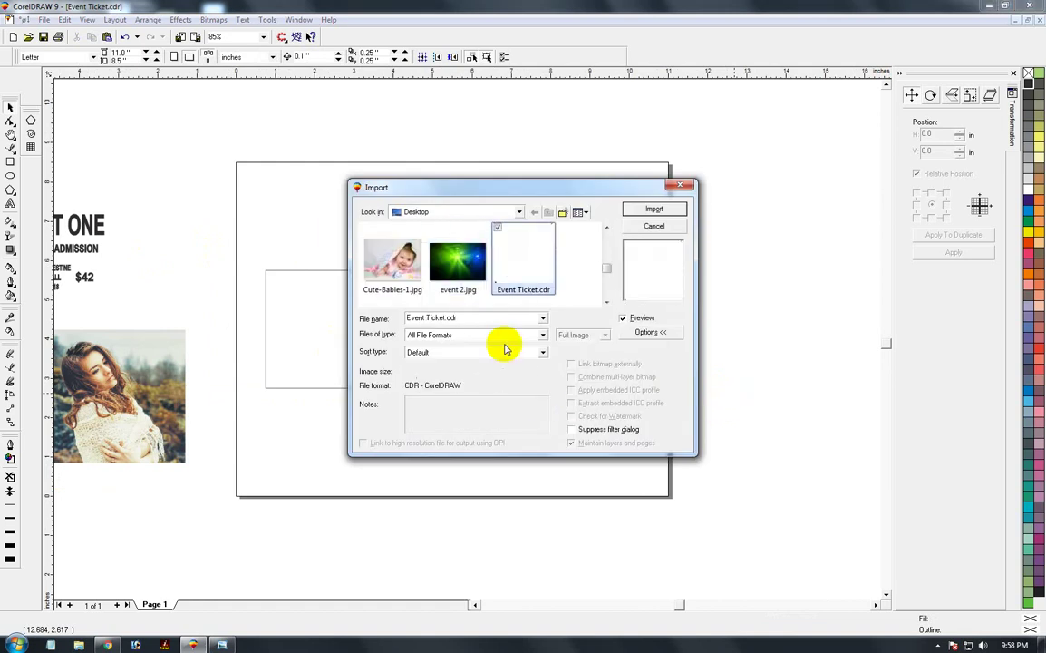
key(e)
key(Return)
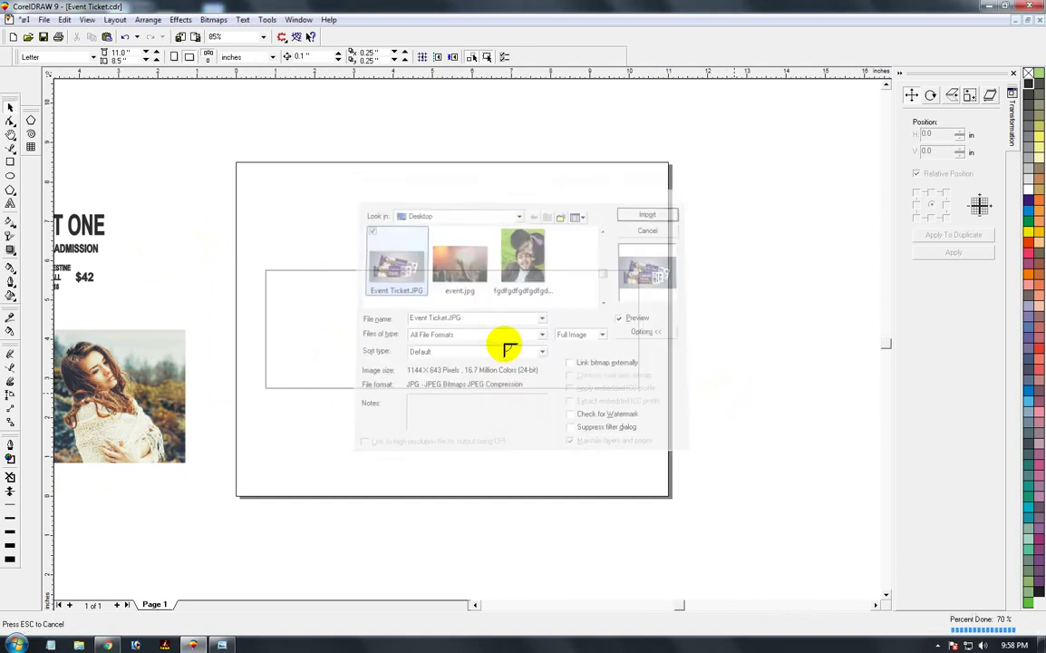
click(318, 110)
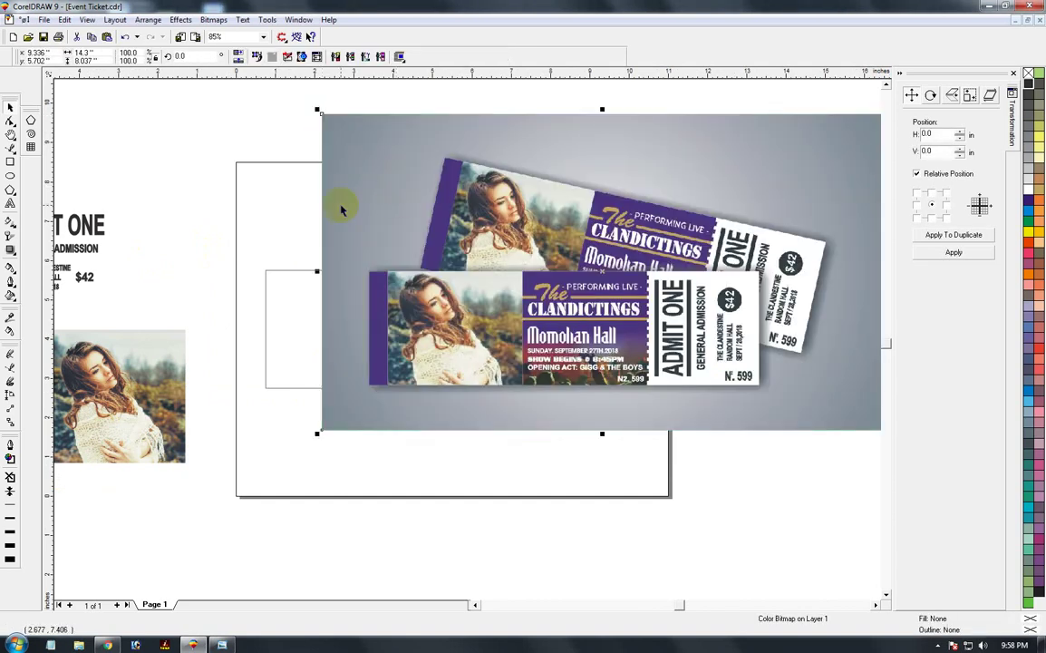
key(F3)
key(F3)
click(442, 284)
drag(571, 377, 531, 334)
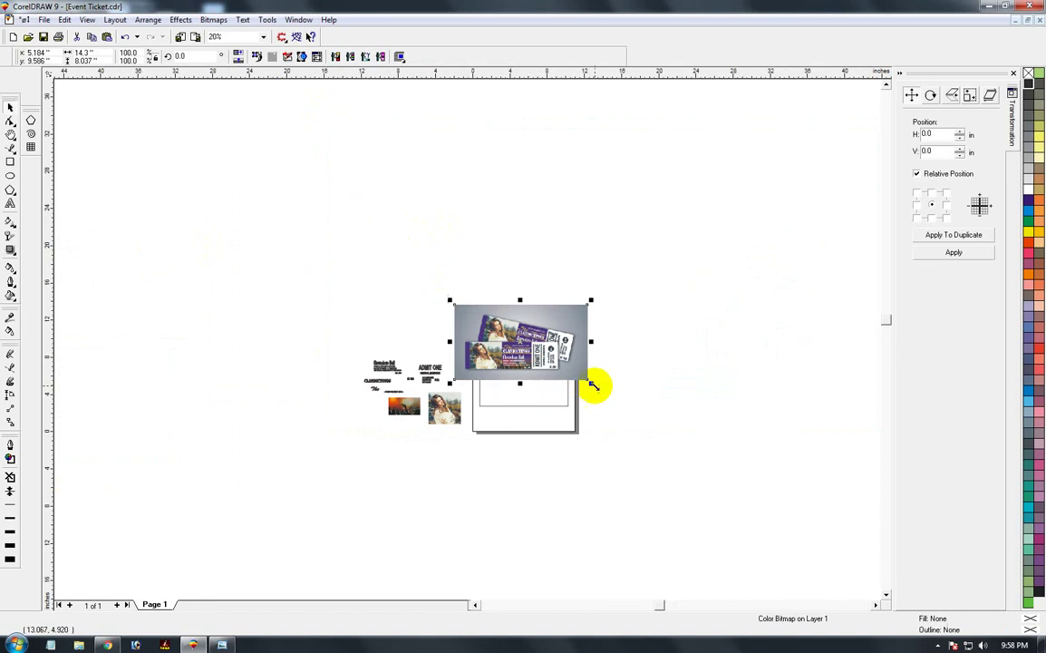
mouse_move(591, 384)
mouse_down()
mouse_move(524, 345)
mouse_move(533, 346)
mouse_up()
key(F2)
drag(479, 304, 567, 415)
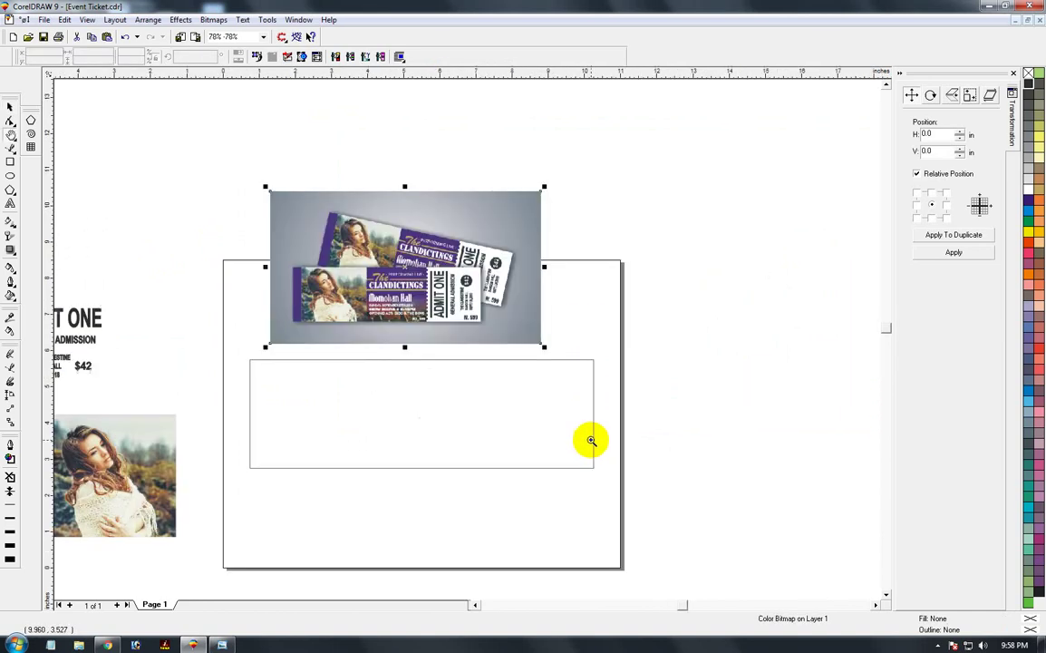
drag(143, 215, 608, 499)
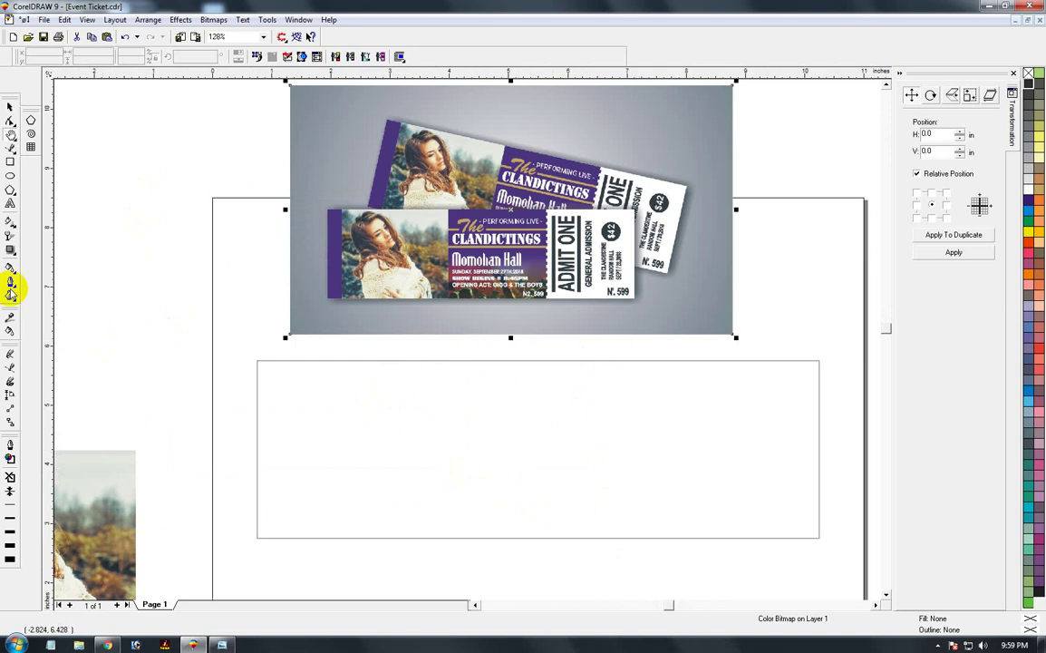
Step: Draw a square on the frame's left side, centred vertically on the ticket frame
click(10, 109)
click(348, 432)
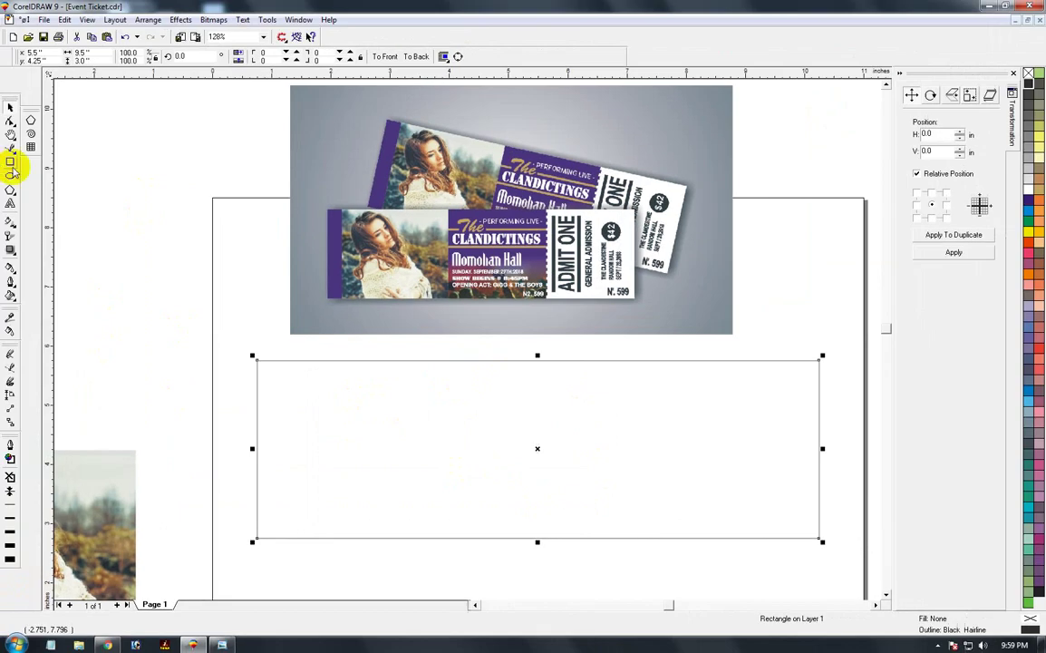
click(10, 163)
drag(301, 351, 347, 460)
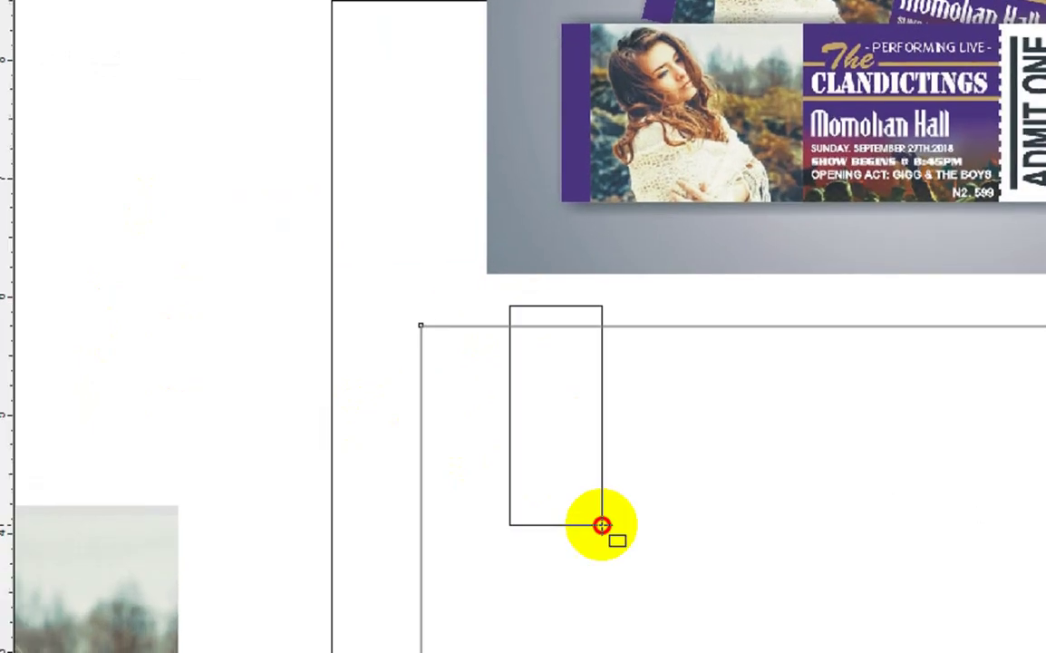
drag(602, 524, 797, 490)
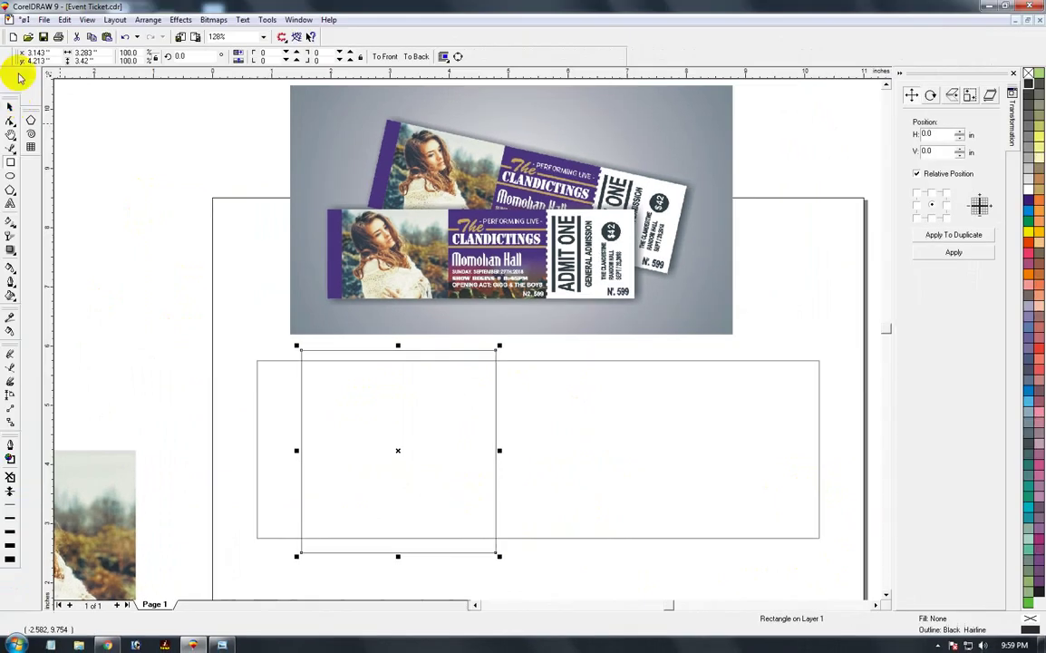
click(10, 106)
drag(378, 455, 358, 458)
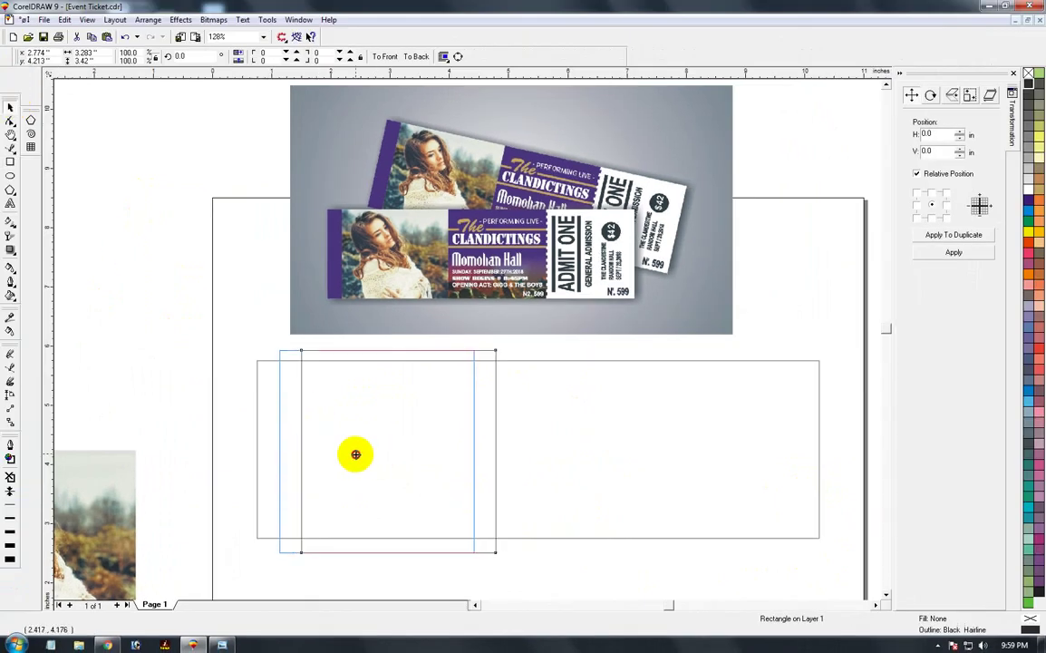
shift+click(263, 471)
key(e)
click(145, 385)
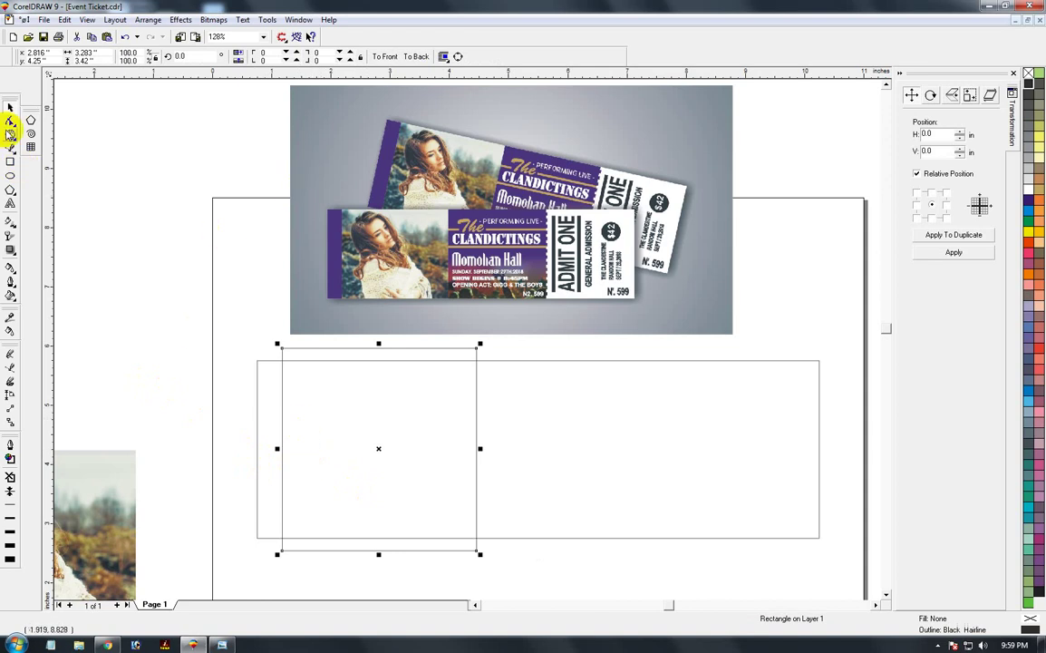
Step: Draw a dark blue, outline-free panel and PowerClip it inside the ticket frame
click(10, 162)
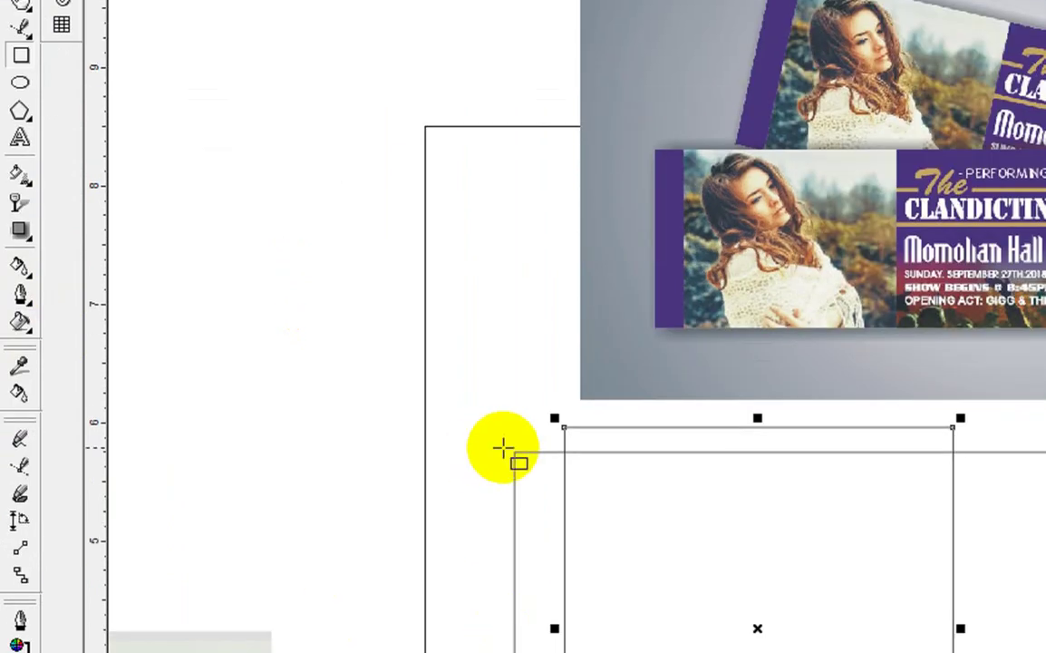
drag(562, 506, 853, 511)
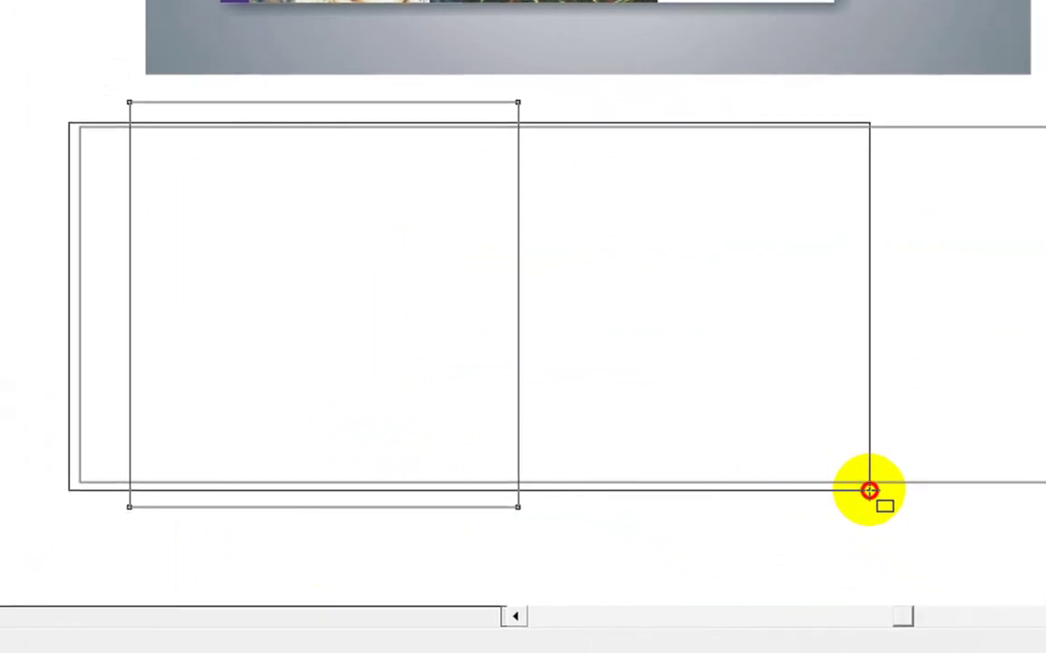
drag(853, 511, 833, 489)
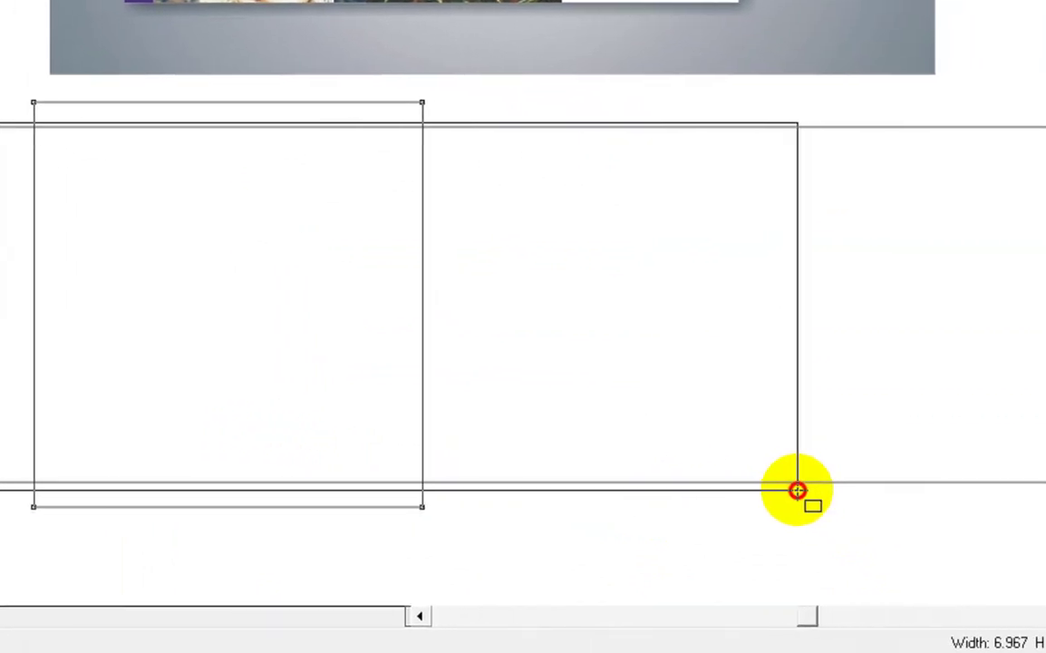
drag(797, 491, 797, 490)
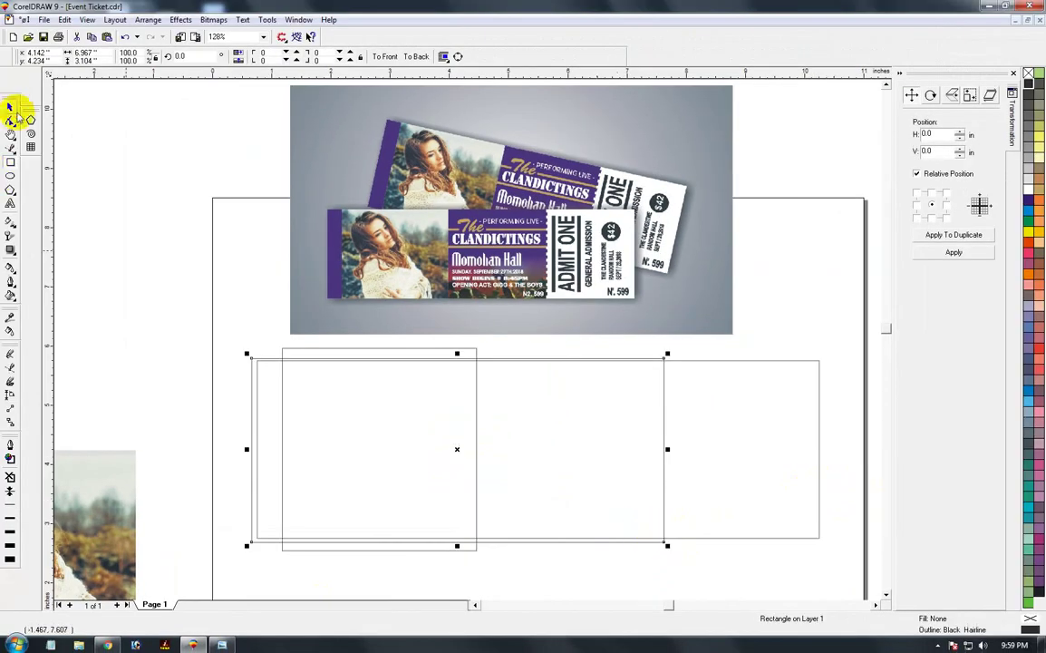
click(1029, 201)
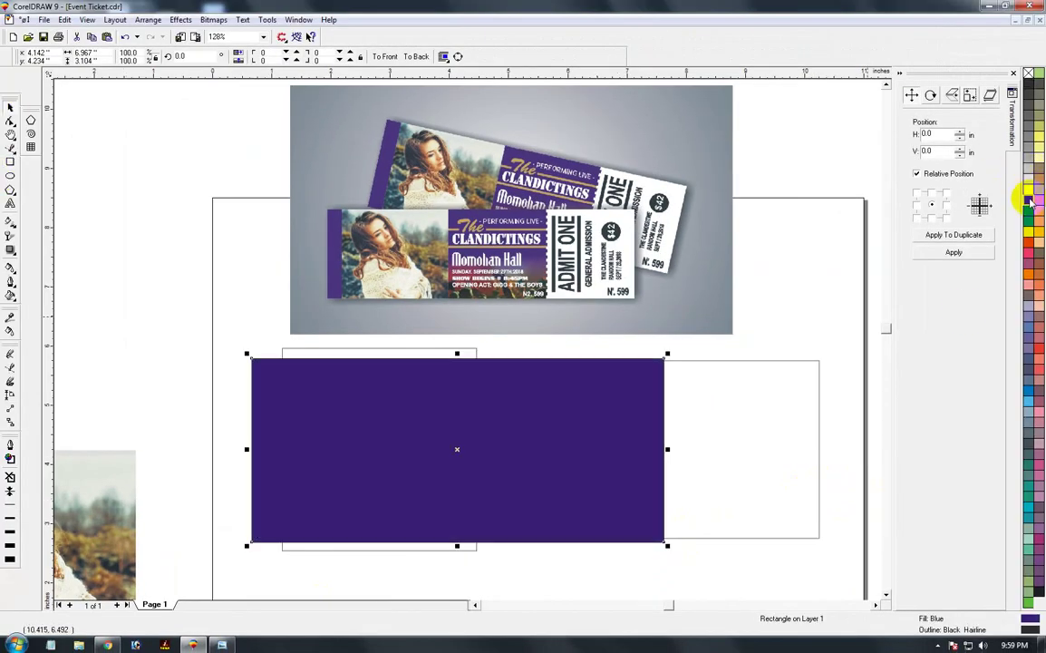
right_click(1027, 74)
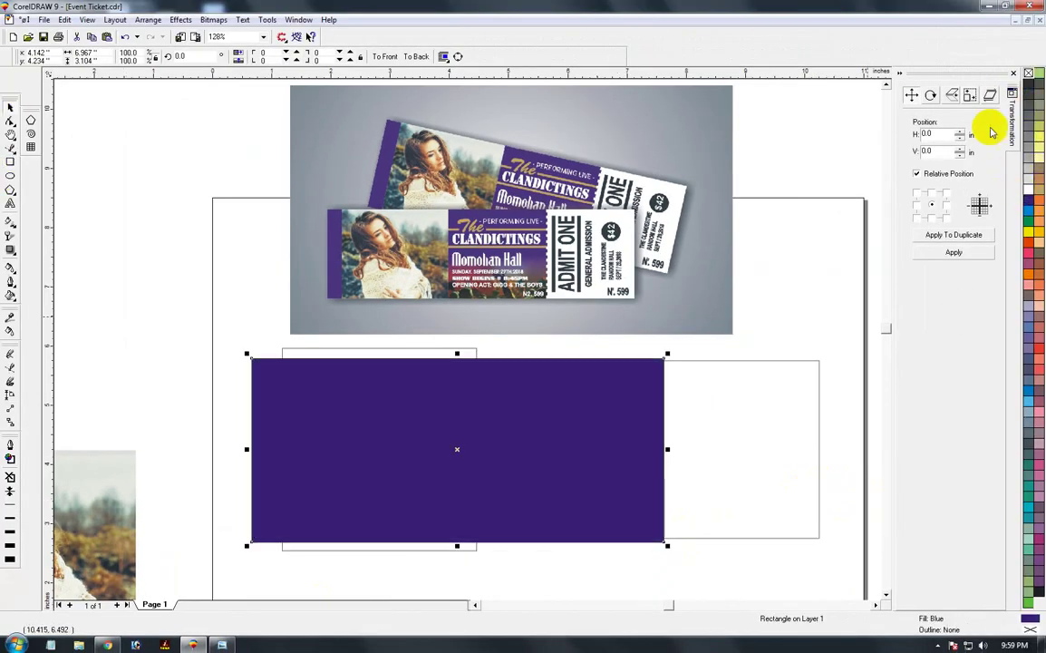
click(734, 433)
click(761, 399)
click(643, 425)
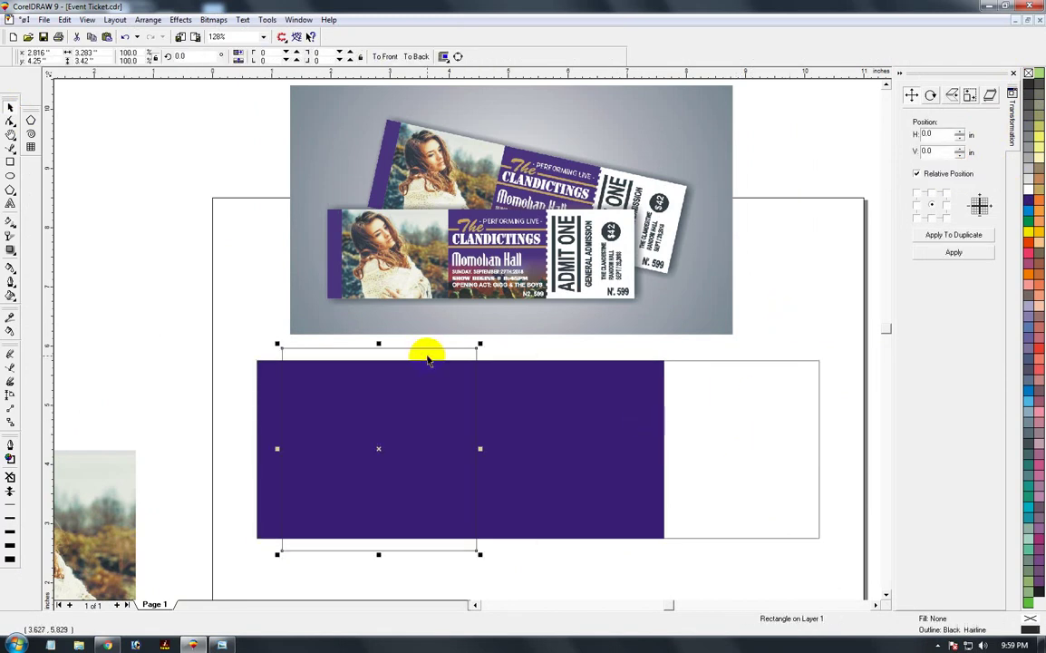
click(587, 344)
key(h)
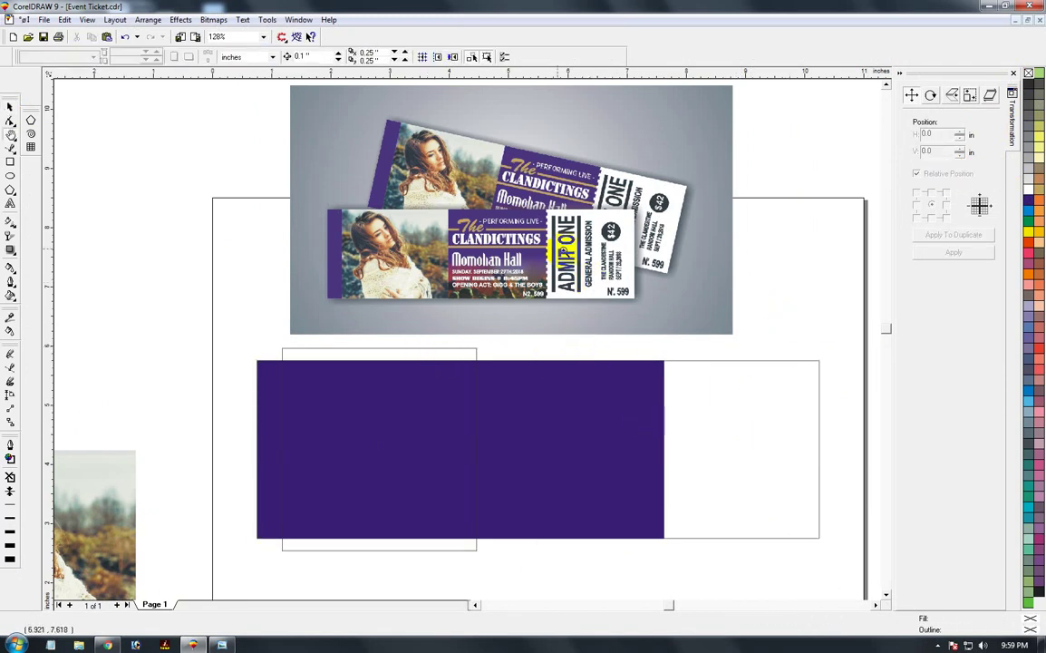
scroll(548, 214, up, 4)
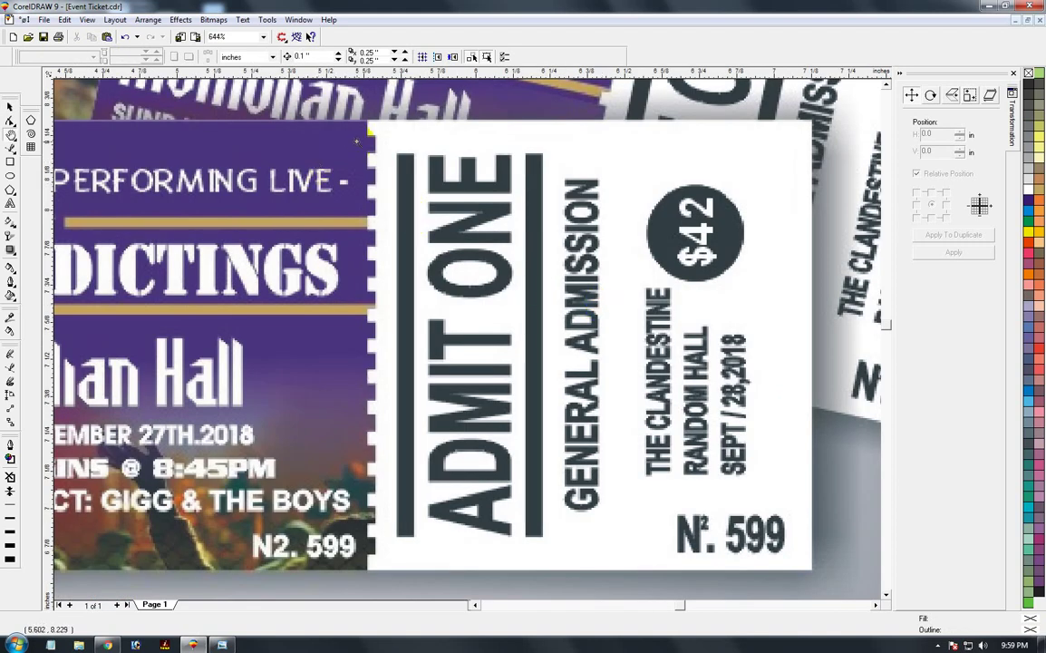
Step: Zoom in on the panel's right edge and enter editing of its clipped contents
scroll(379, 545, down, 4)
key(z)
drag(600, 334, 698, 555)
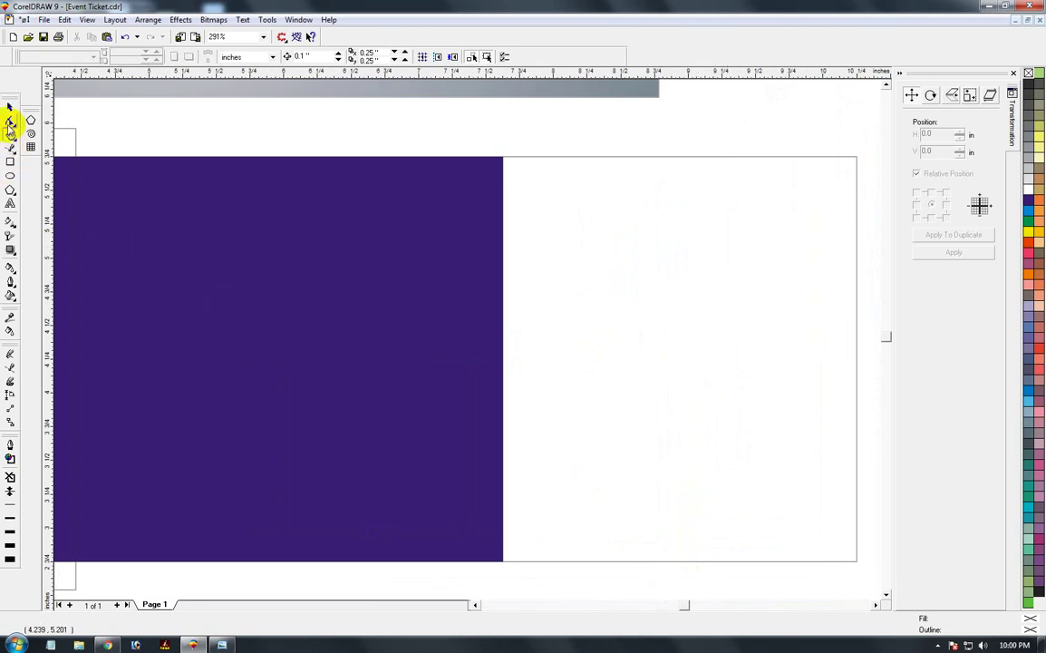
click(9, 109)
click(304, 264)
ctrl+click(303, 264)
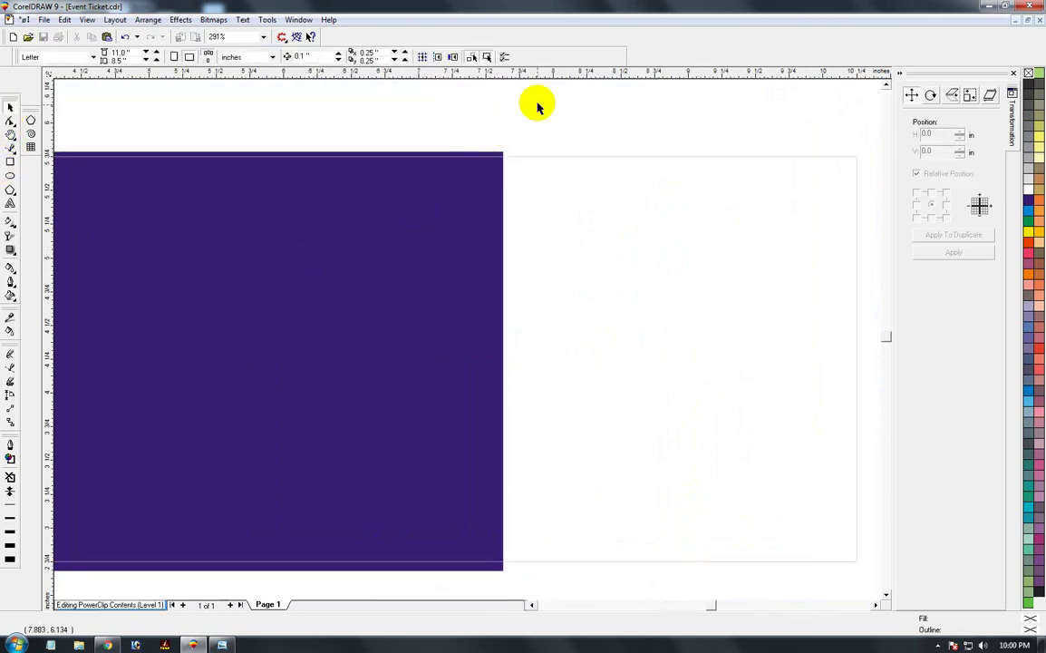
key(z)
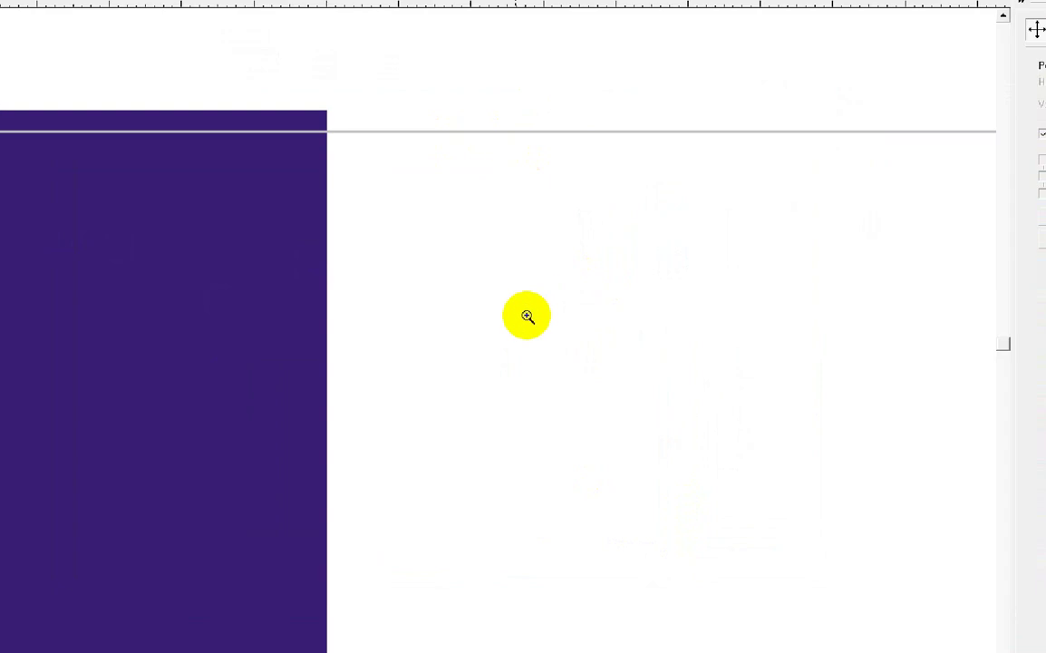
Step: Draw a 0.03 × 0.054 in notch and repeat copies down the panel's right edge
click(20, 188)
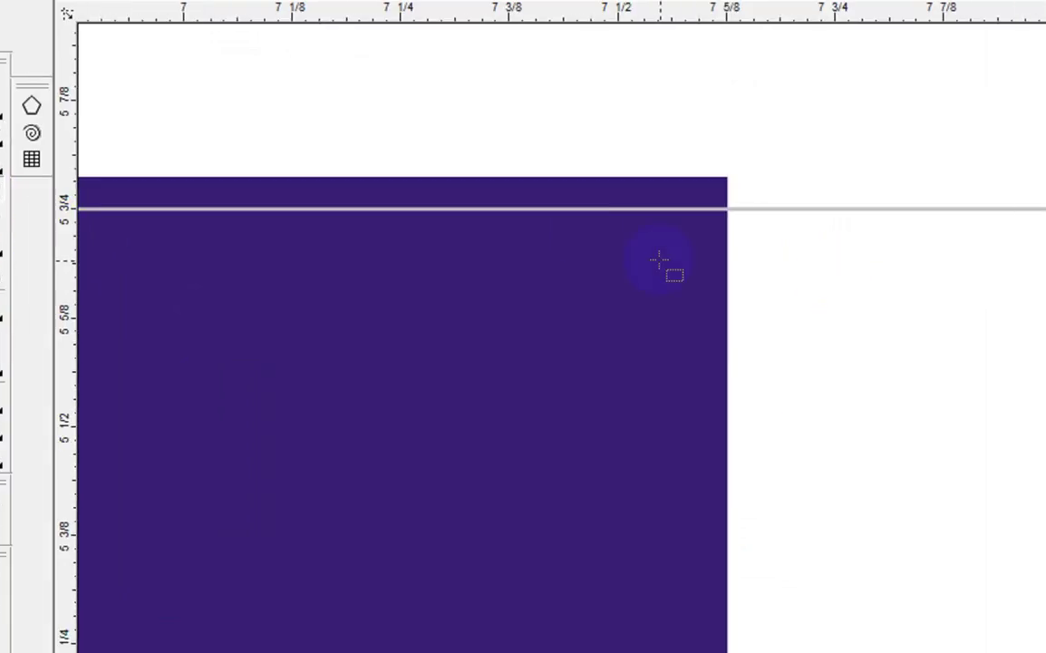
drag(712, 252, 742, 299)
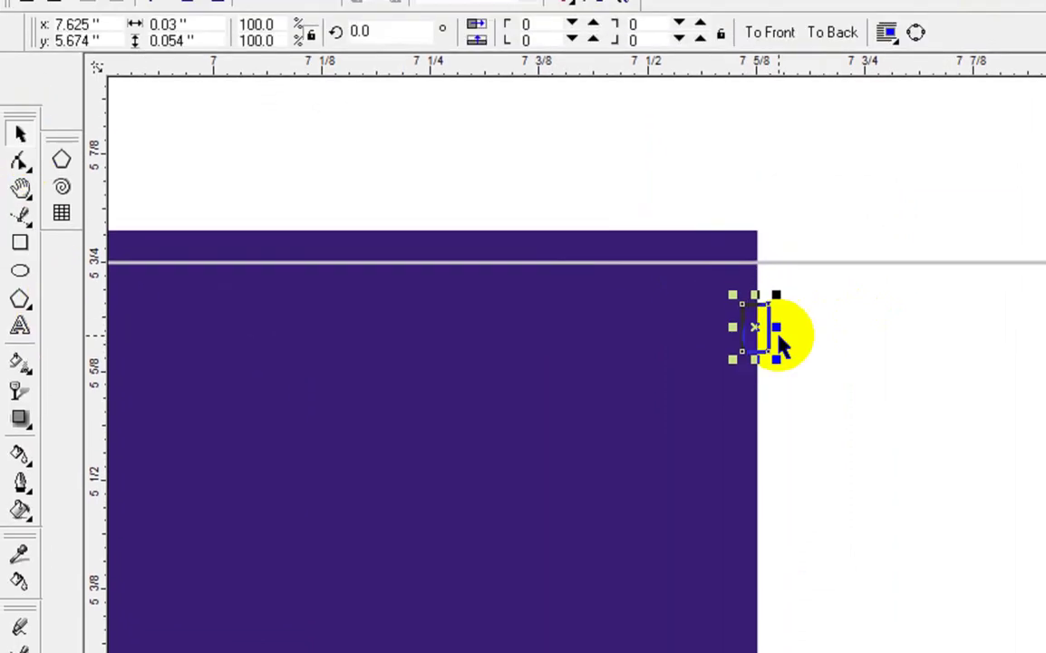
drag(759, 327, 760, 413)
key(ctrl+r)
key(ctrl+r)
key(ctrl+r)
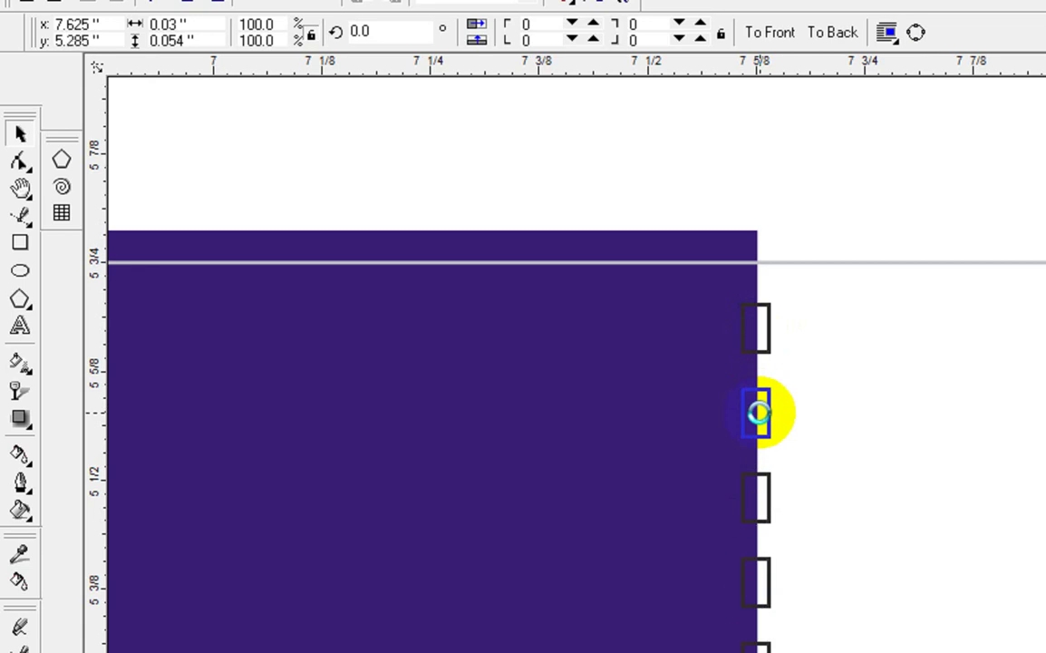
scroll(761, 419, down, 3)
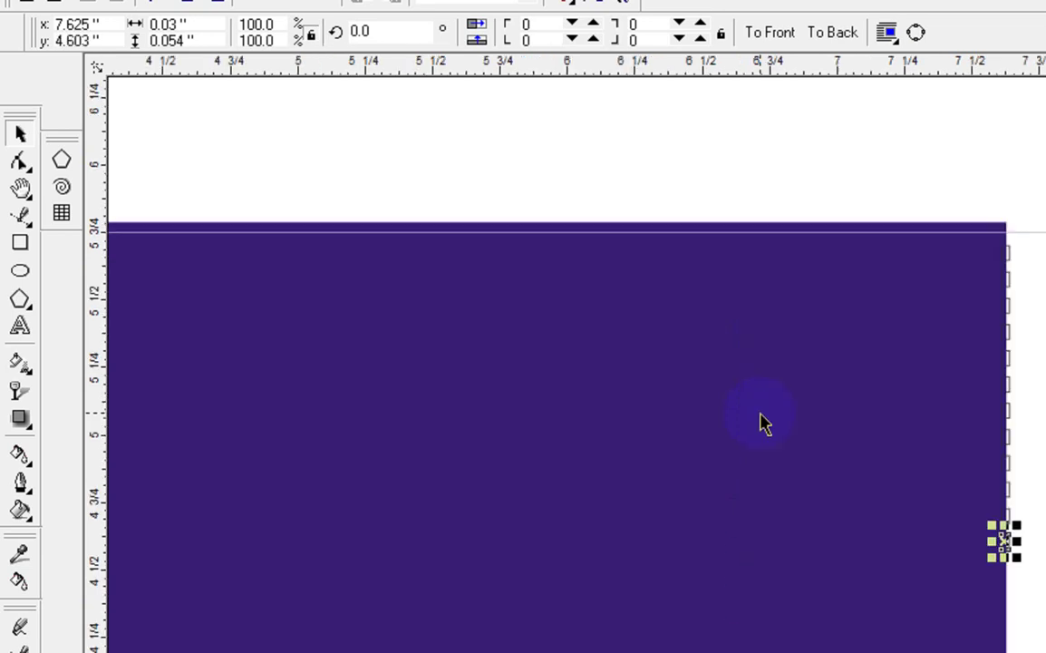
key(ctrl+r)
key(ctrl+r)
key(ctrl+r)
key(ctrl+r)
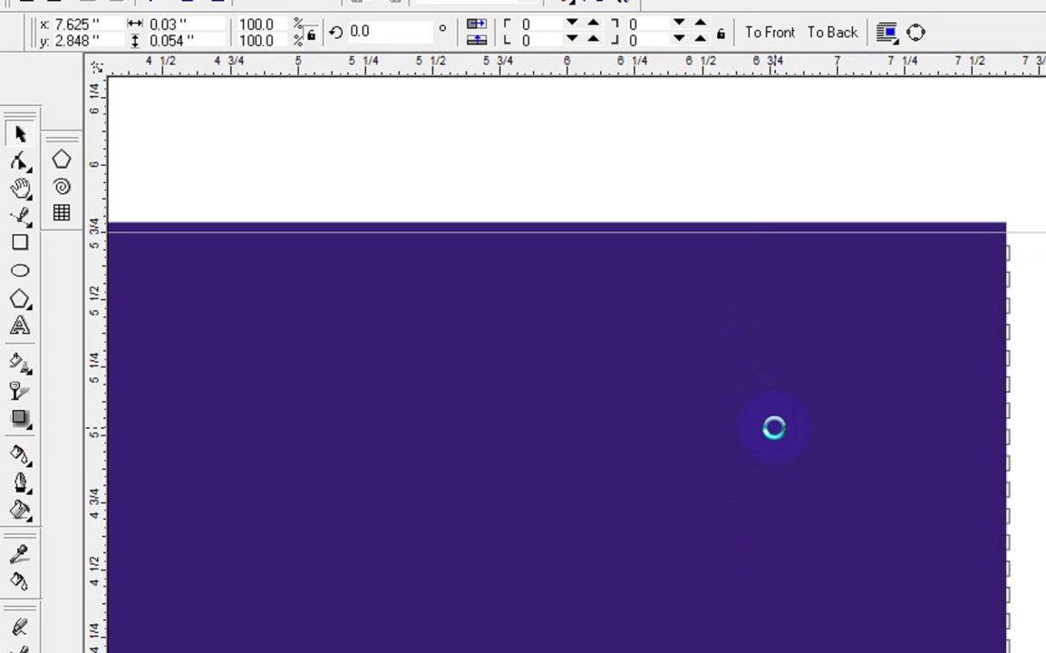
click(746, 173)
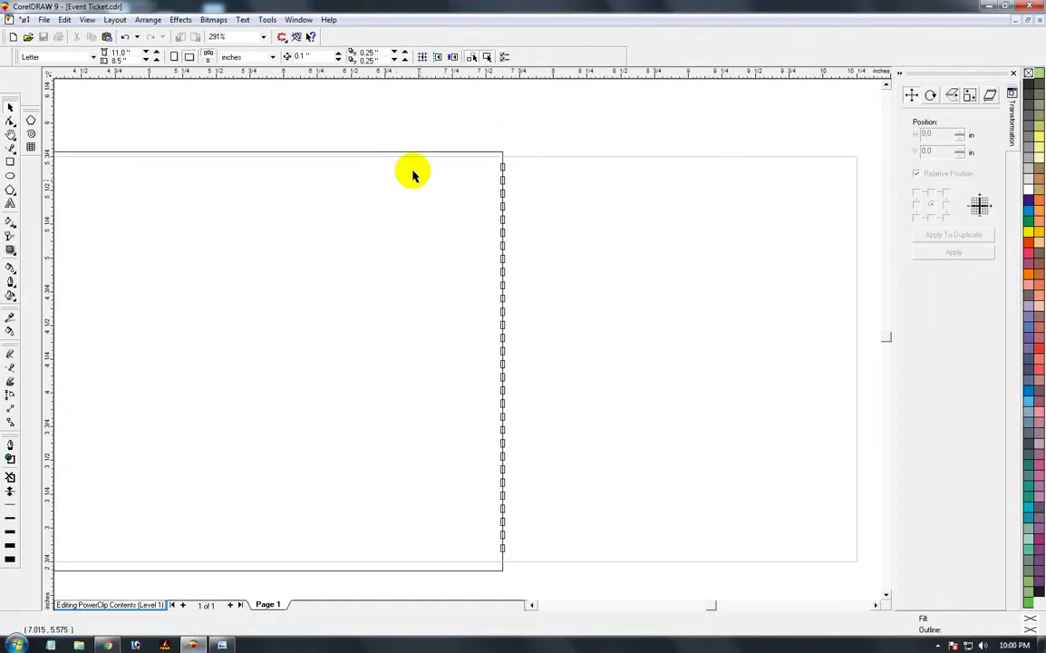
Step: Combine the 30 perforation notches into a single curve
drag(445, 124, 634, 567)
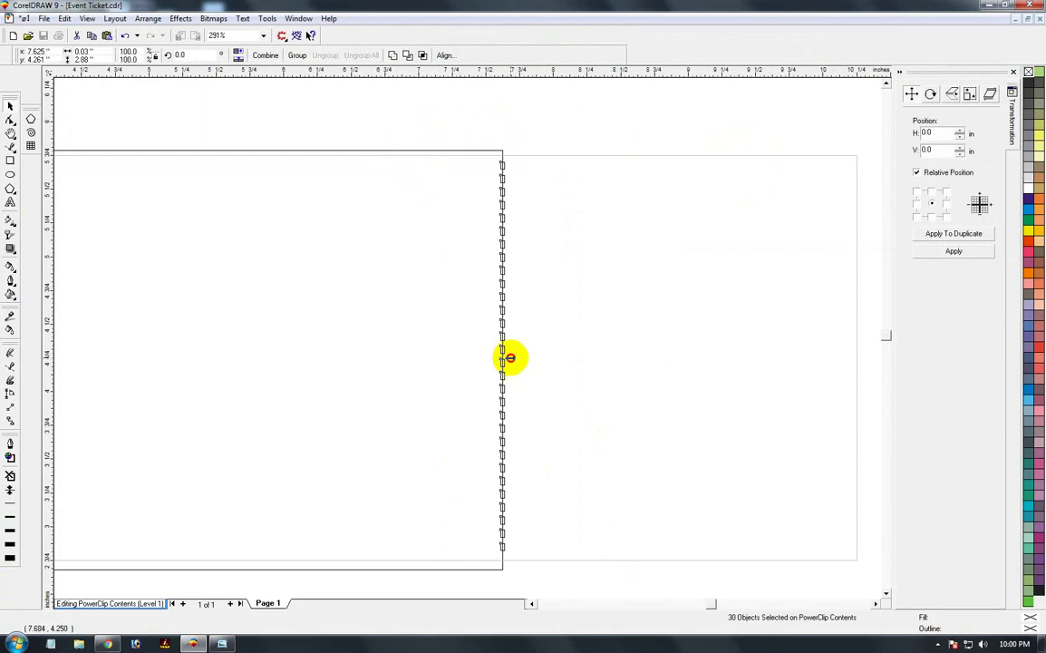
drag(510, 359, 508, 357)
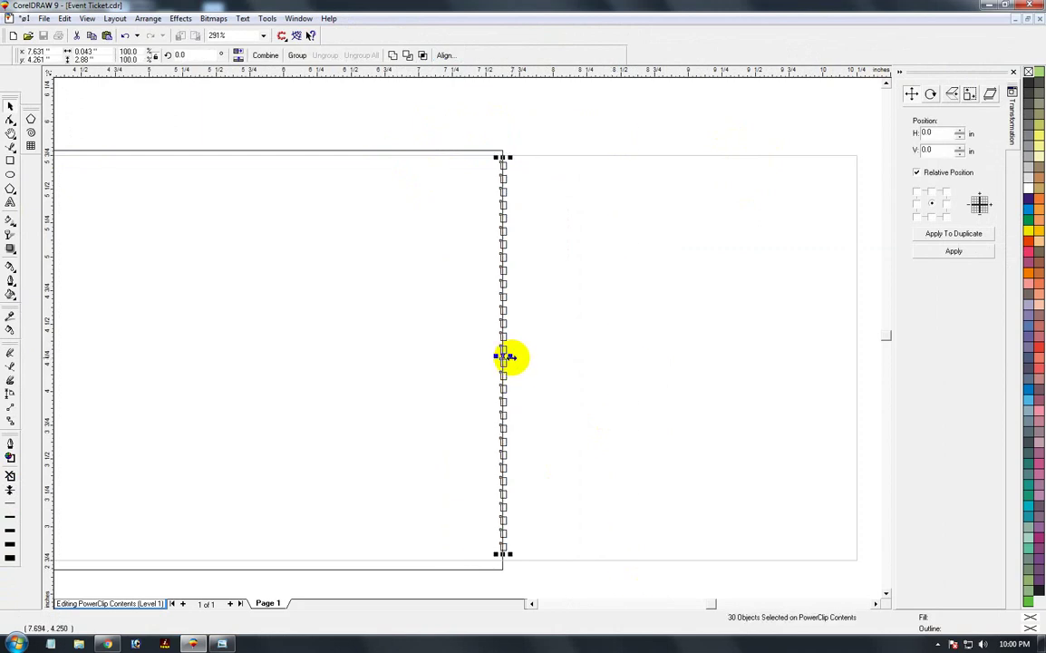
click(266, 56)
shift+click(402, 149)
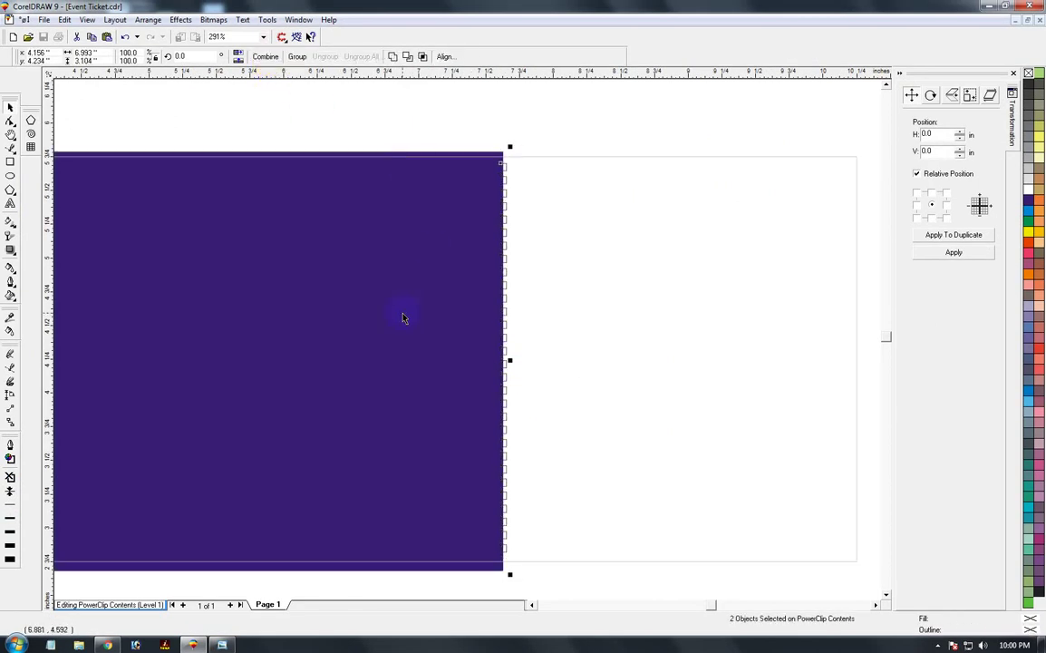
click(537, 147)
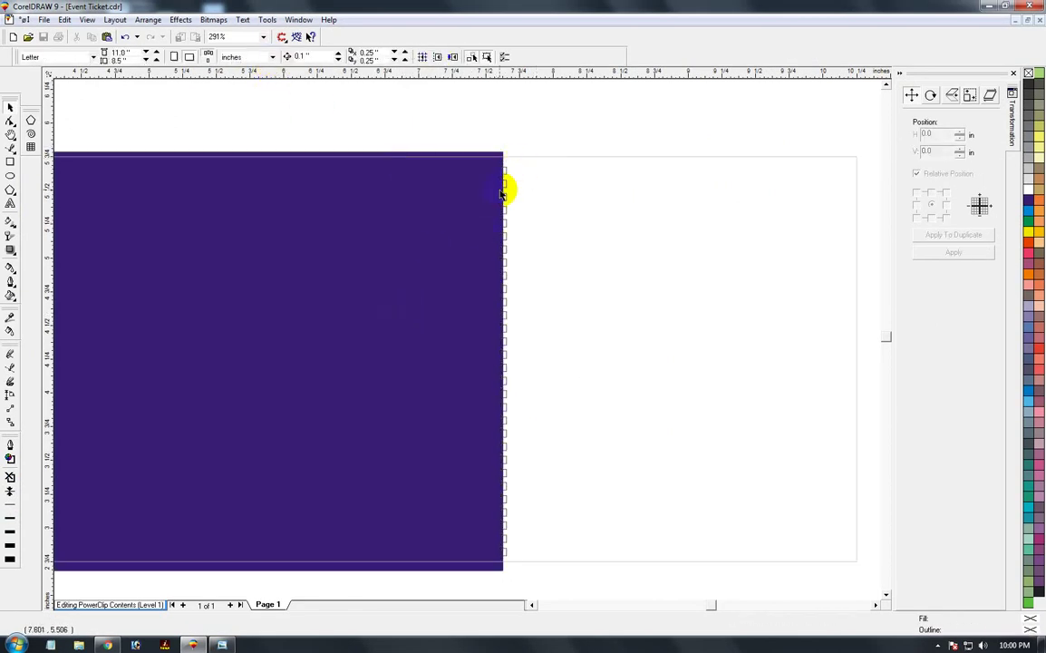
Step: Trim the notches out of the purple panel and finish PowerClip editing
click(506, 172)
shift+click(428, 206)
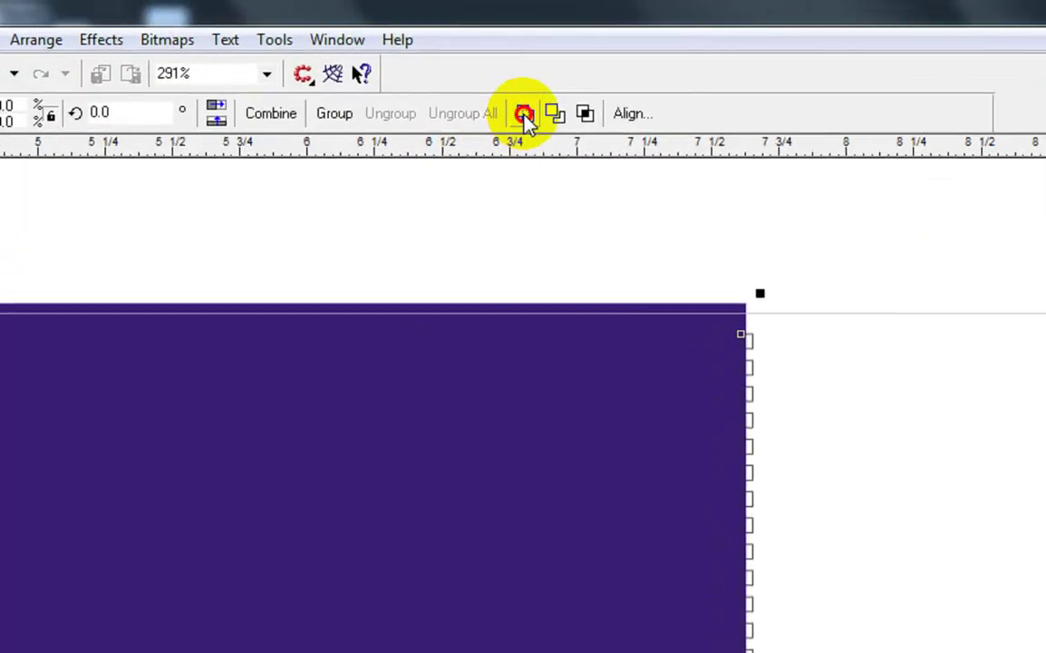
click(394, 56)
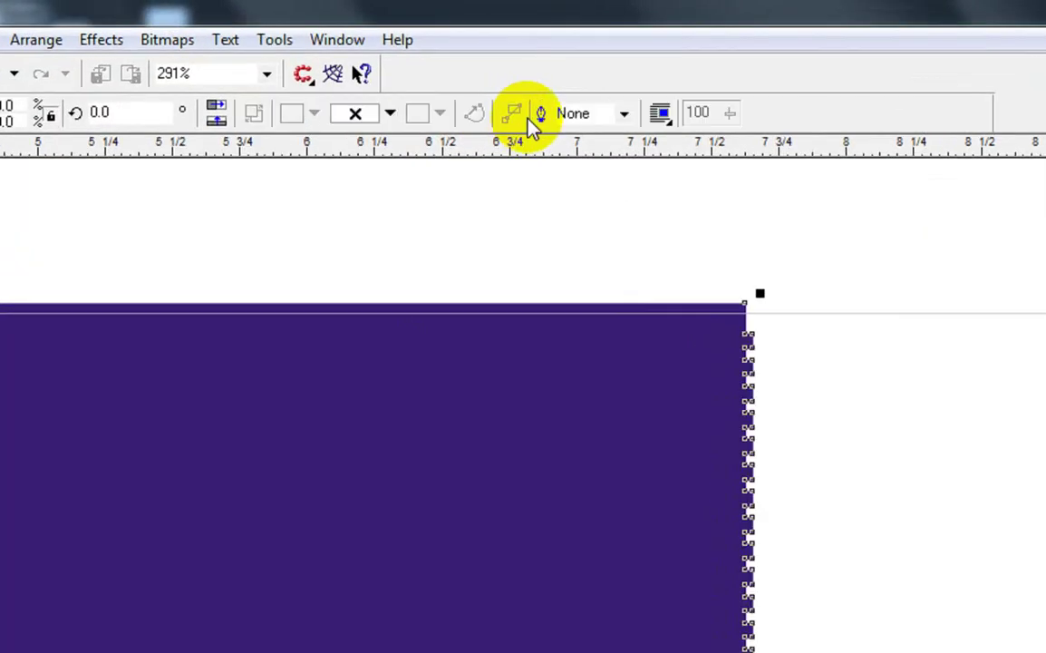
click(769, 353)
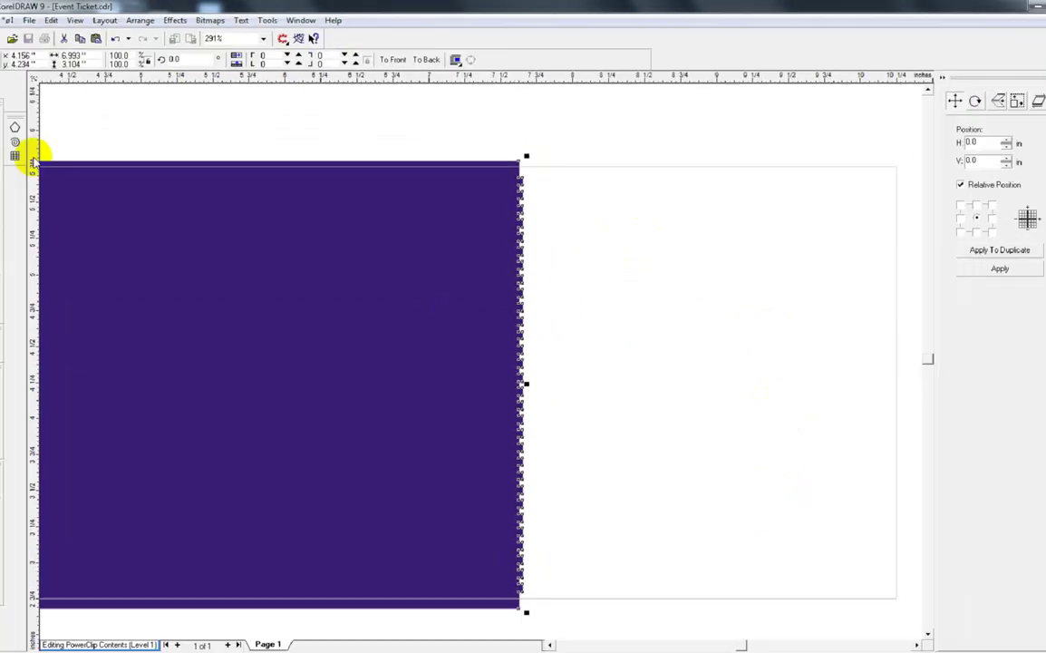
click(390, 245)
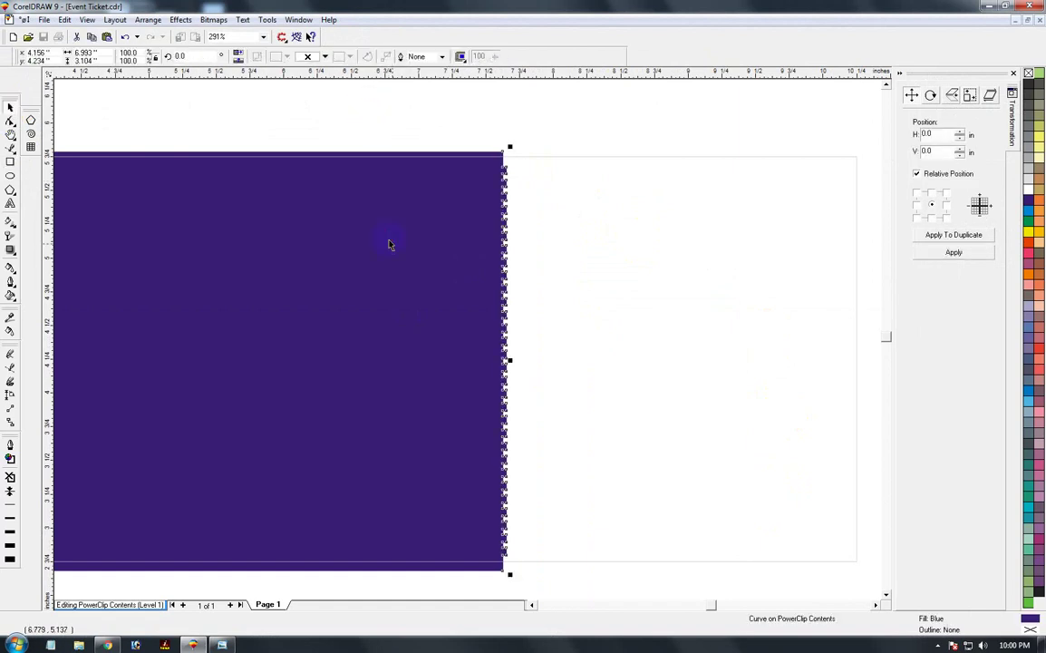
ctrl+click(438, 311)
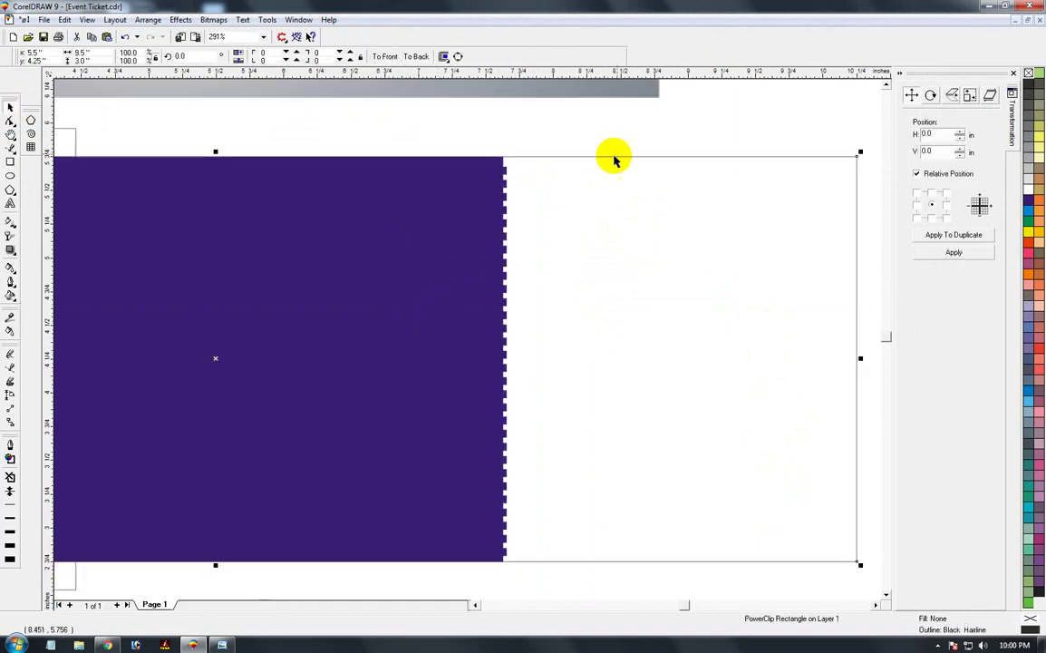
key(F3)
click(648, 568)
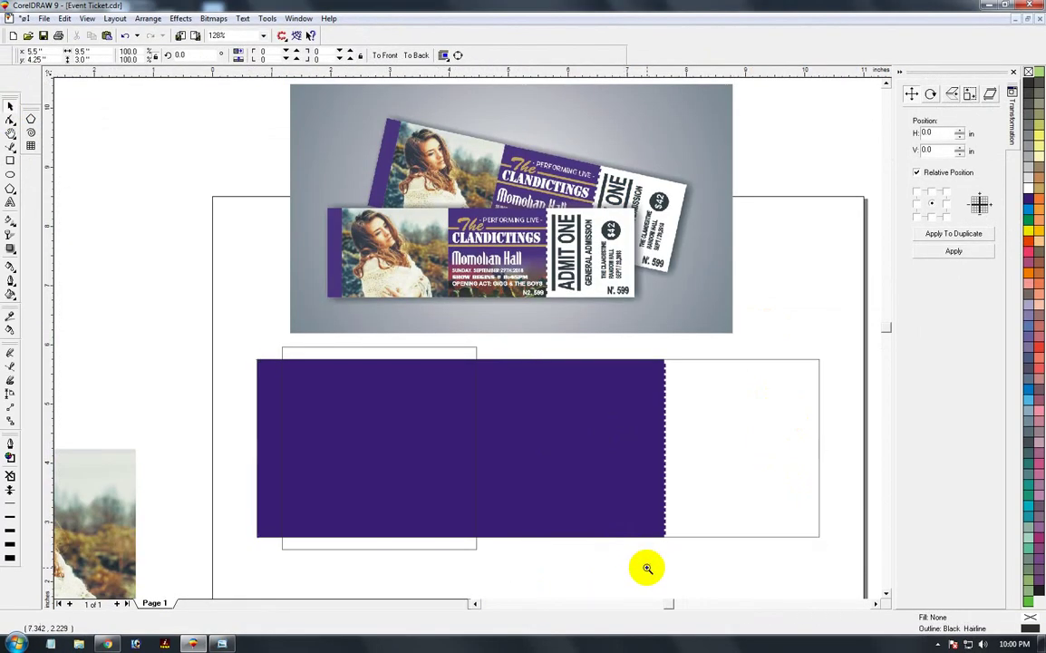
key(F2)
drag(621, 346, 755, 512)
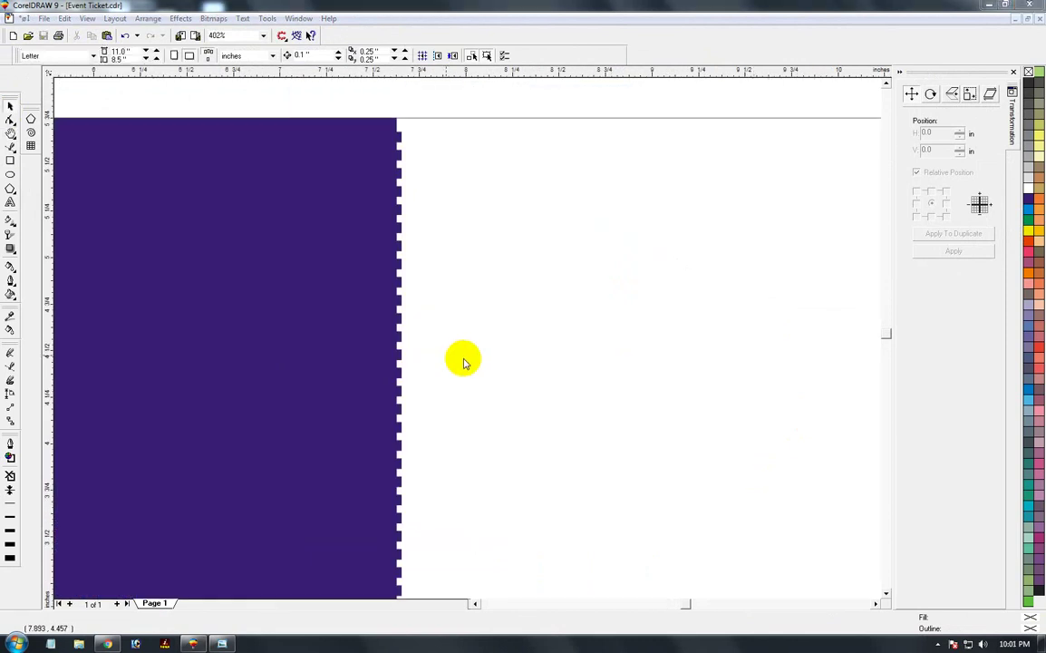
key(F3)
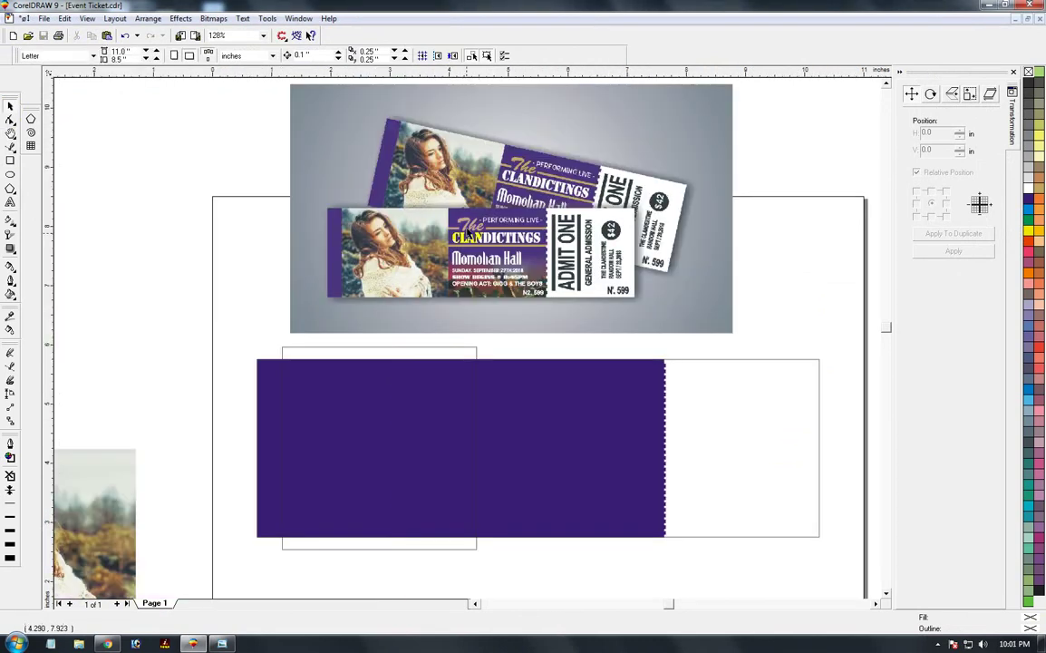
key(F2)
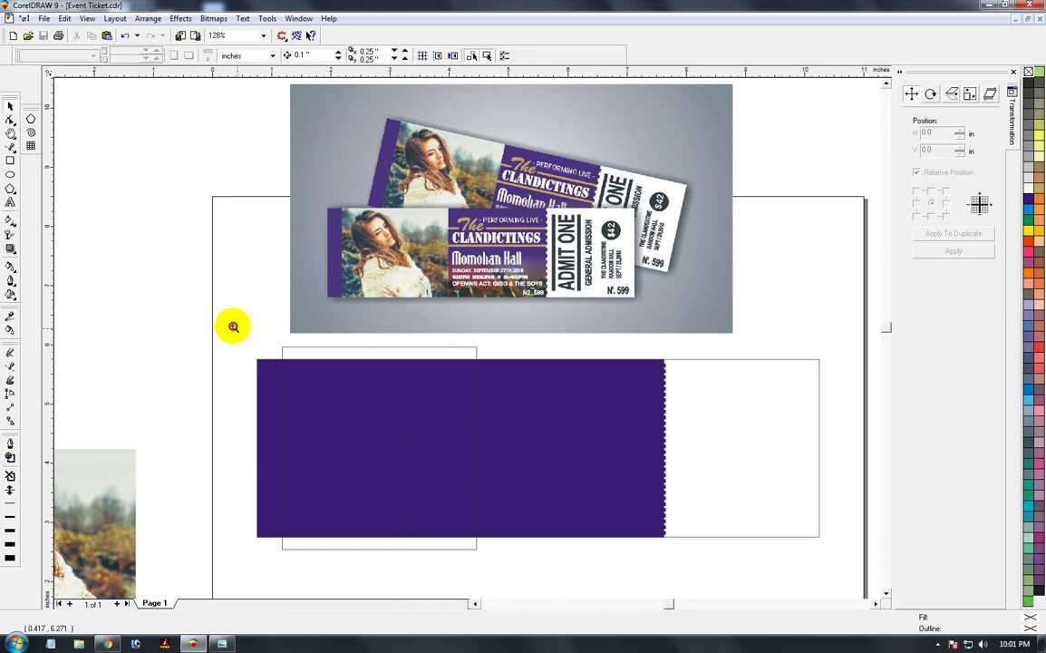
drag(233, 326, 547, 567)
key(F3)
key(F3)
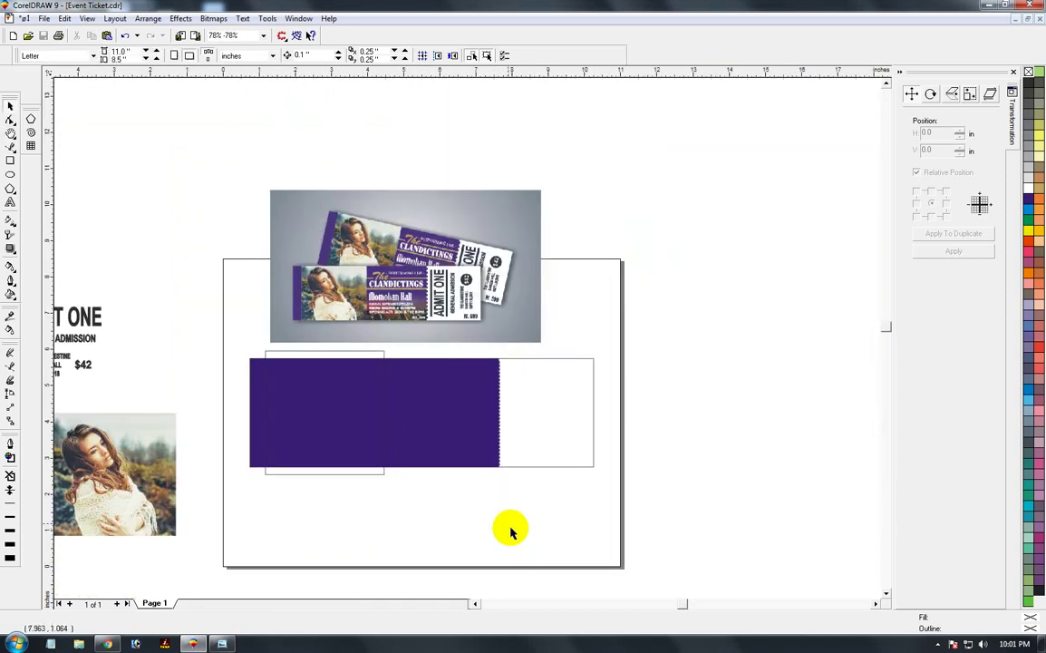
drag(93, 414, 323, 409)
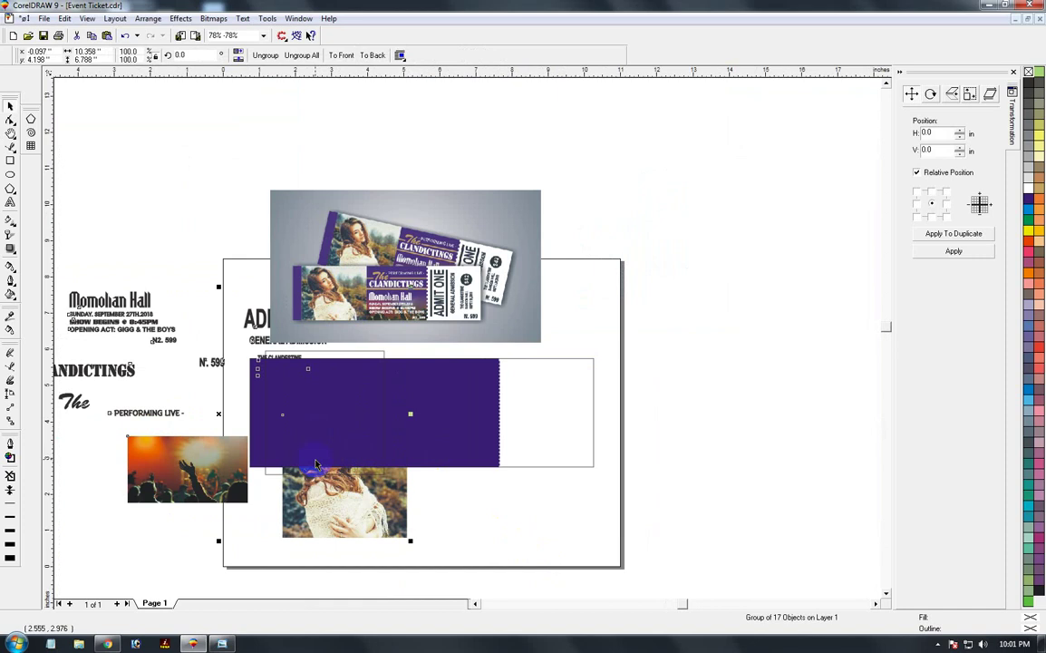
key(ctrl+z)
Step: Move the woman's photo onto the purple panel and PowerClip it inside
click(133, 453)
drag(134, 453, 348, 402)
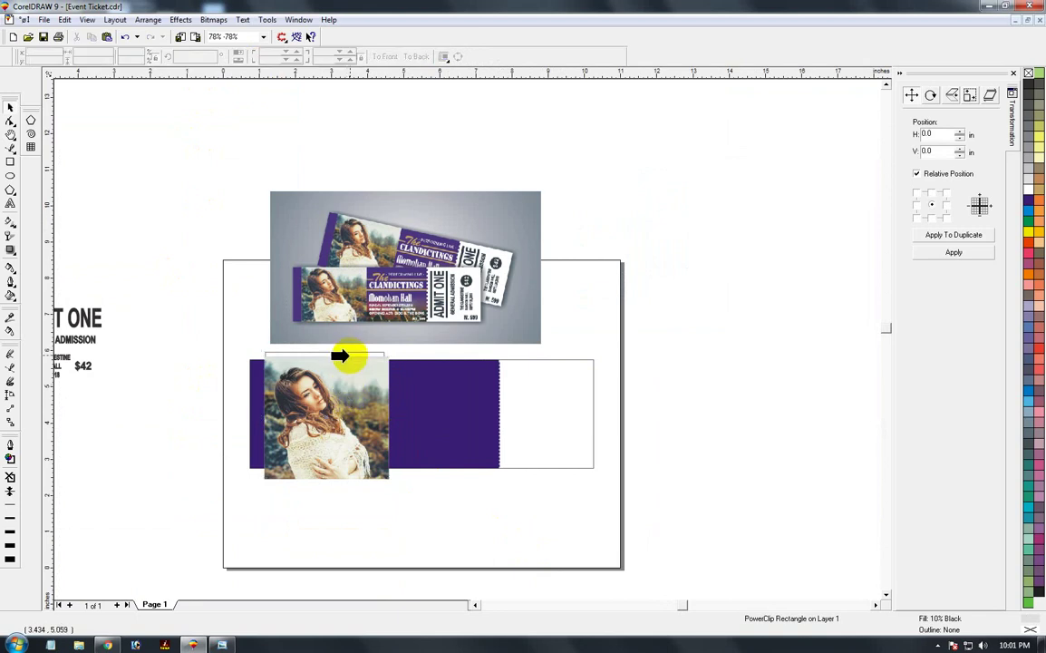
click(351, 358)
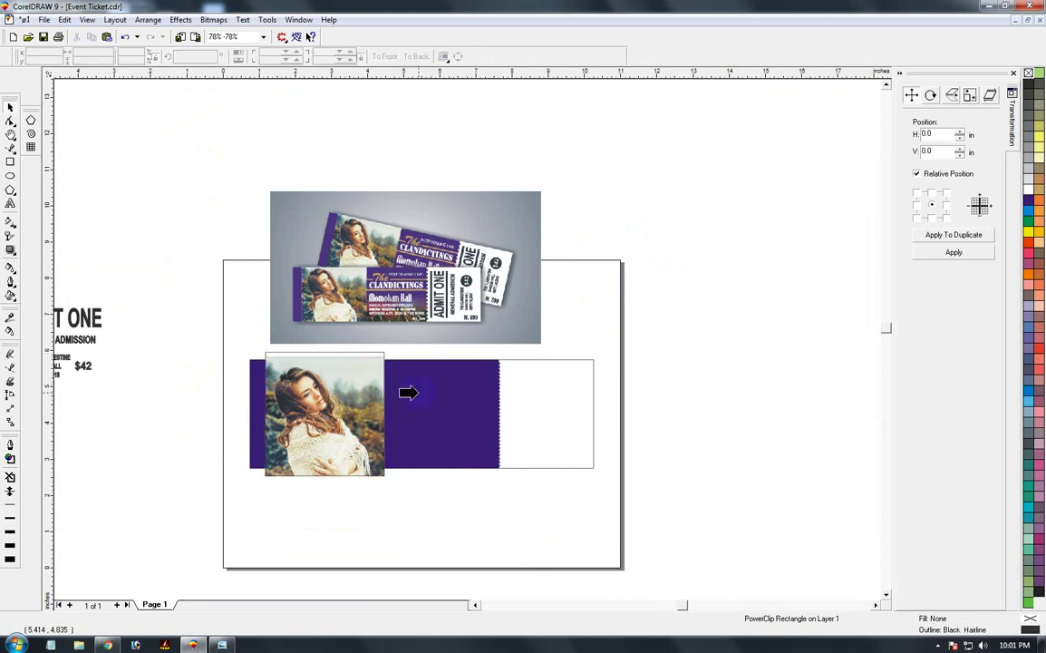
click(406, 392)
click(363, 526)
key(F2)
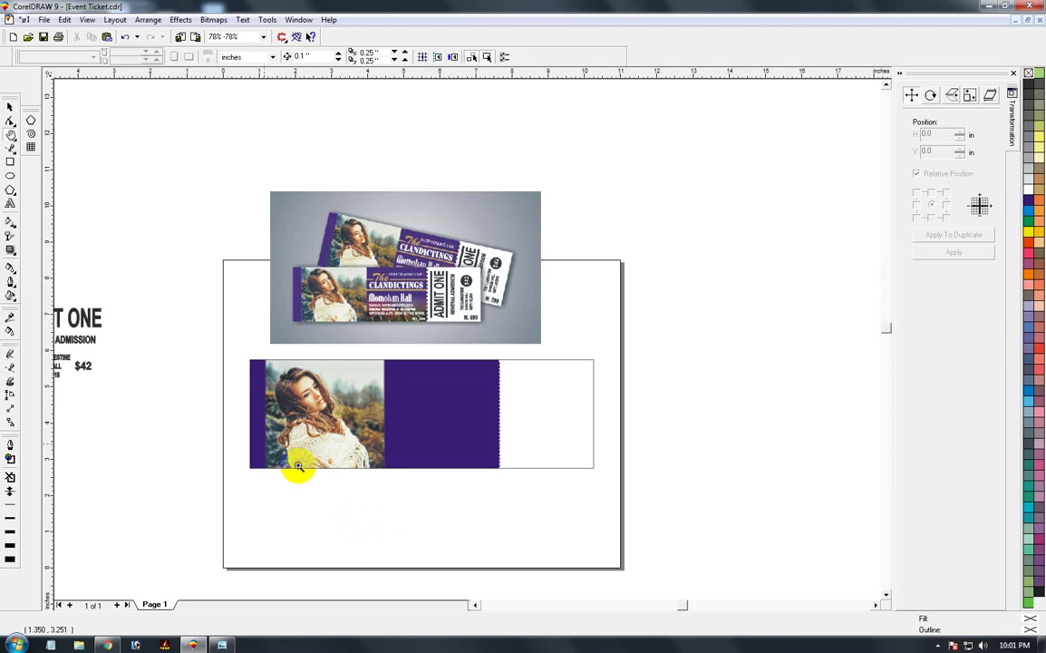
drag(459, 497, 207, 341)
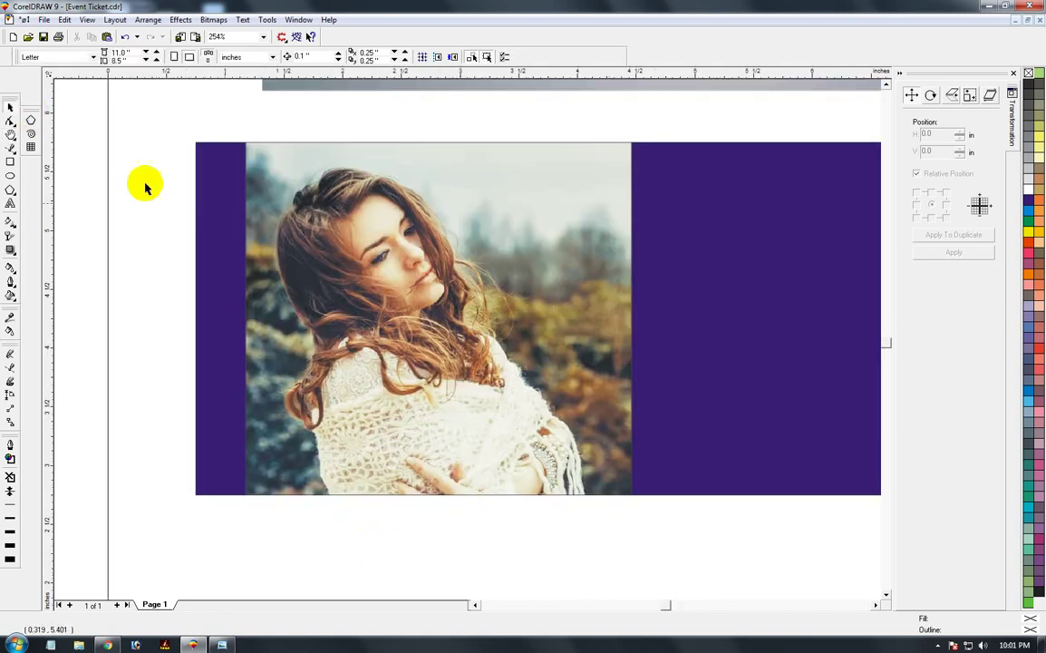
Step: Give the photo frame a 2.5 pt white rounded outline behind the fill
ctrl+click(373, 163)
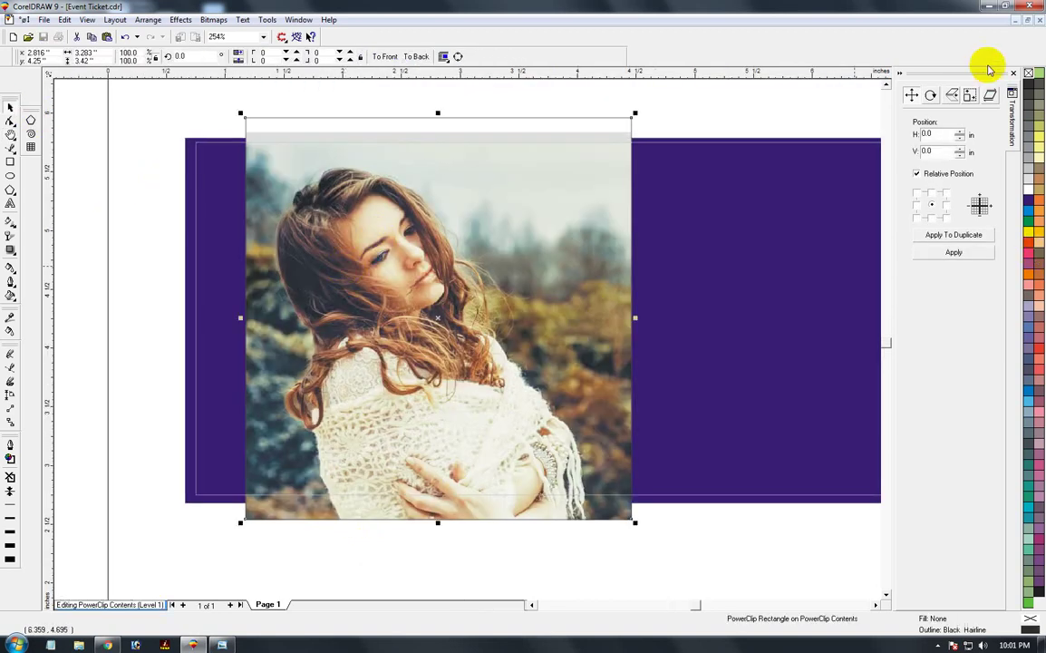
right_click(1028, 188)
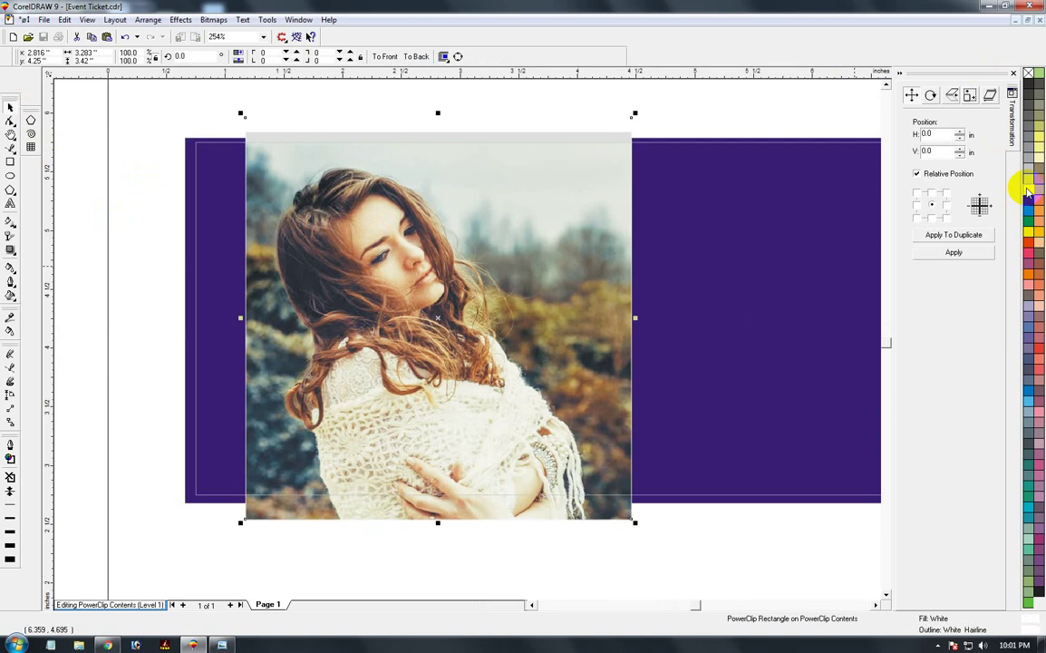
key(F12)
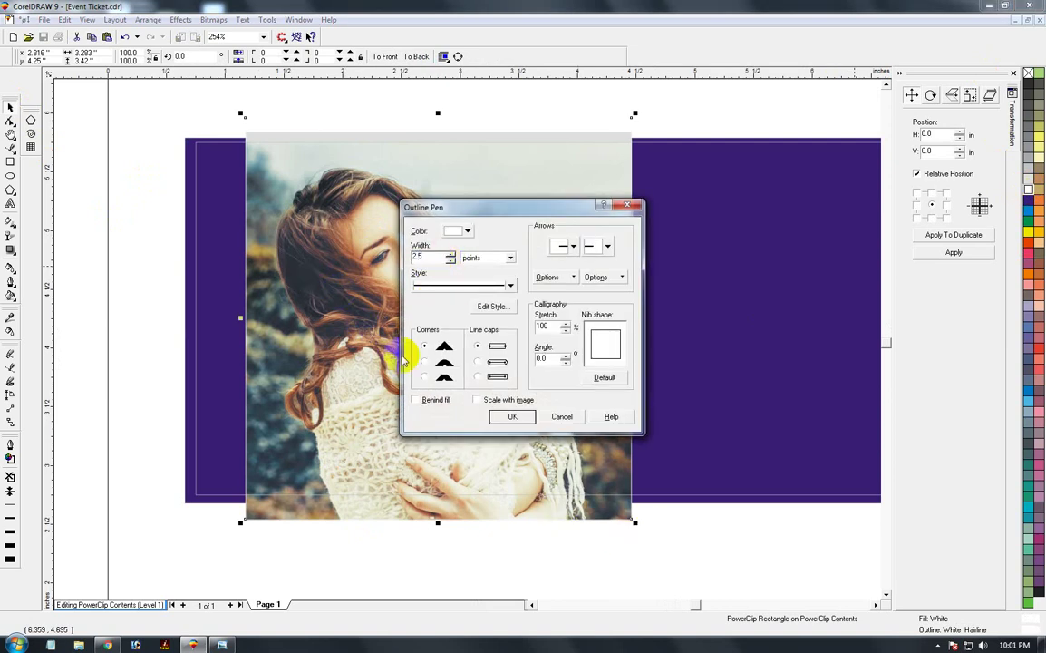
click(476, 362)
click(438, 400)
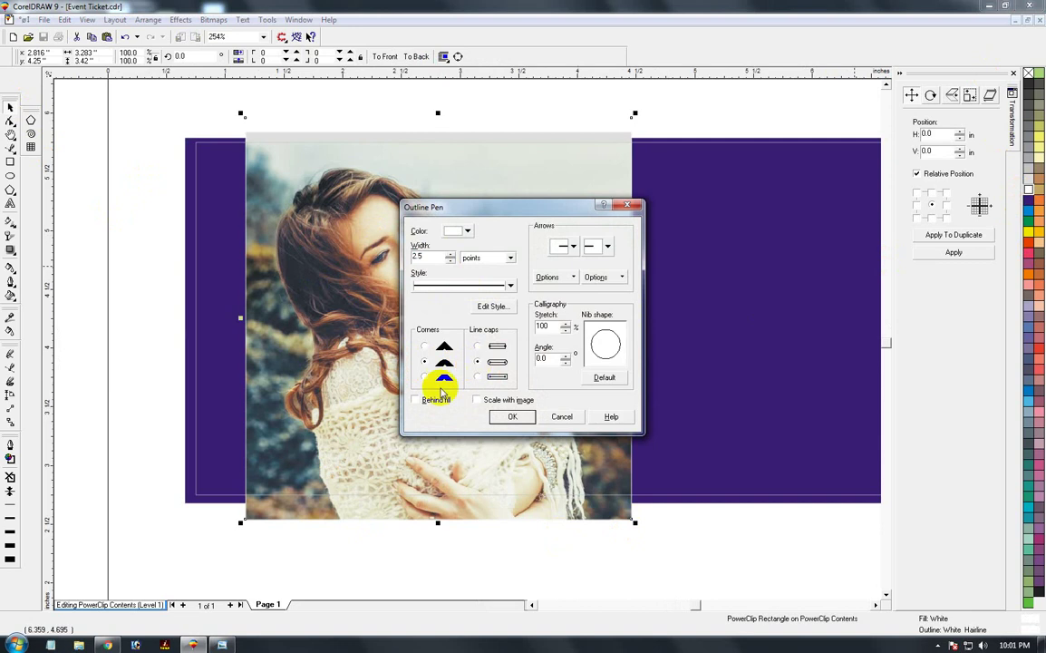
click(501, 423)
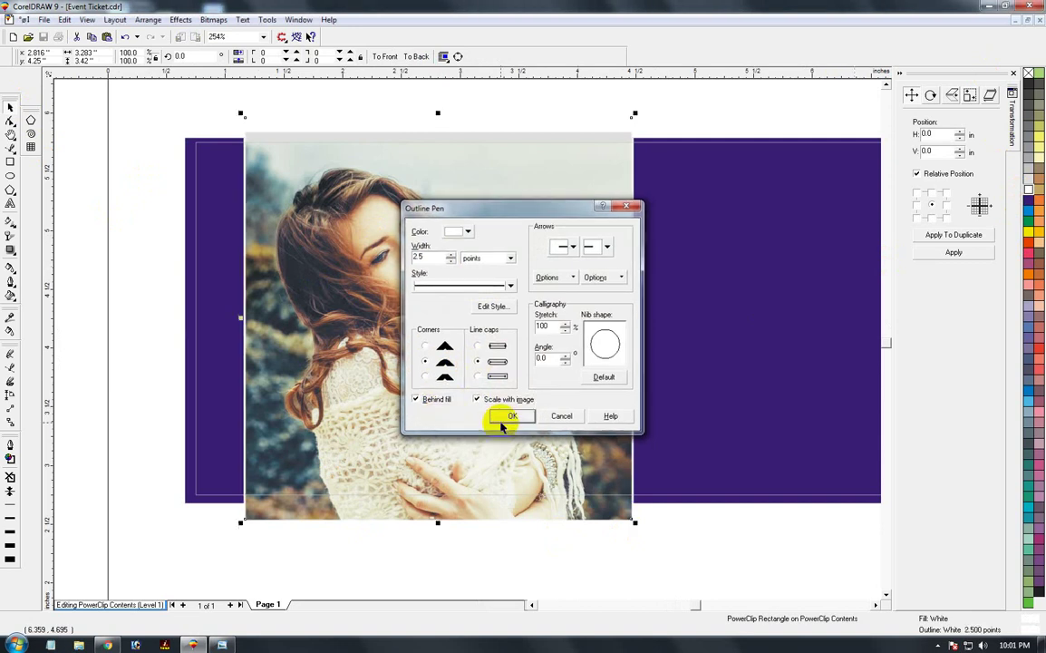
ctrl+click(506, 420)
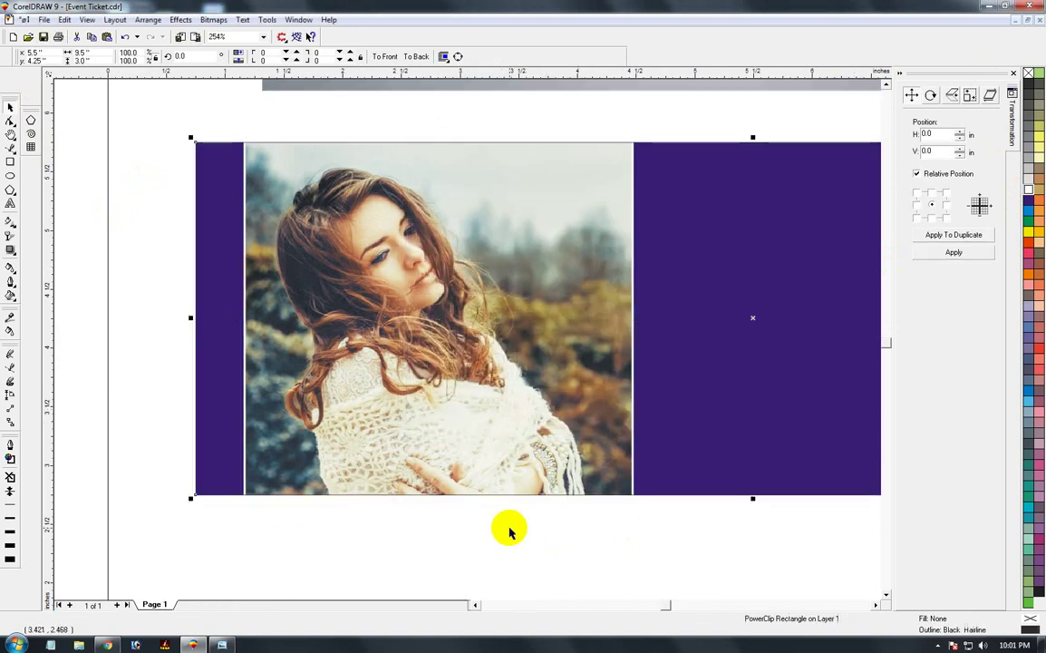
key(F3)
click(378, 539)
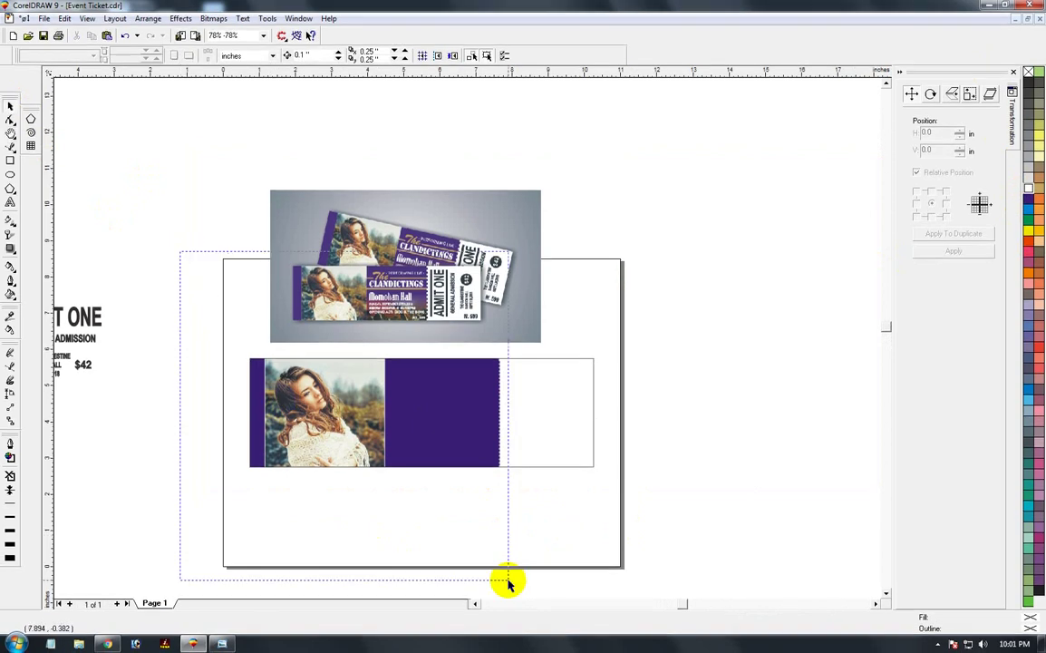
Step: Reopen the photo panel's clipped contents, then finish editing them again
drag(192, 261, 507, 584)
click(714, 281)
ctrl+click(715, 281)
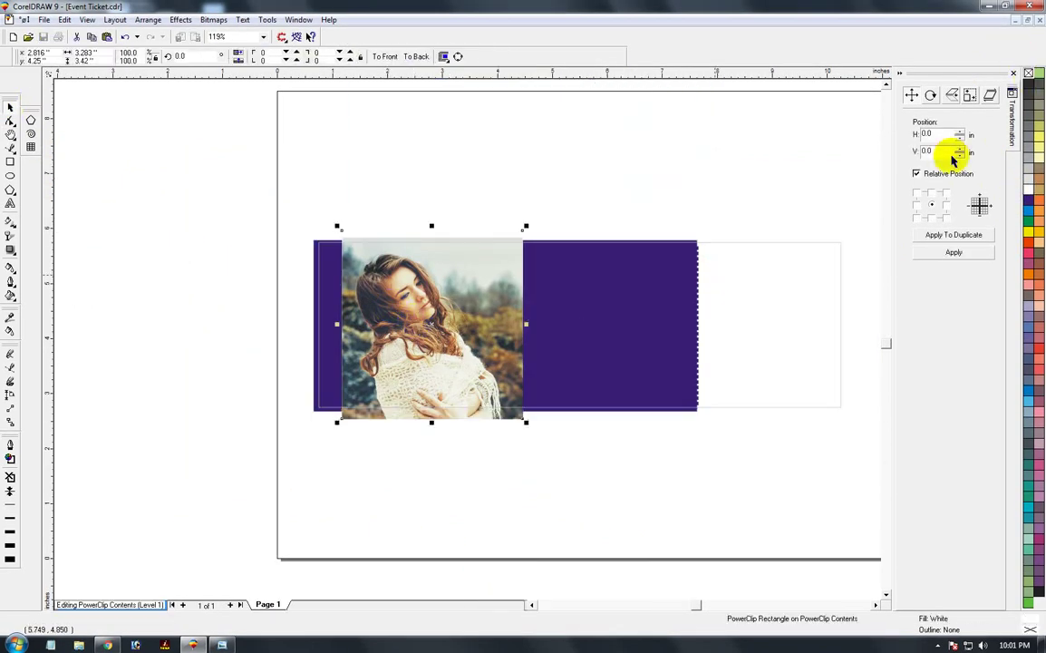
ctrl+click(385, 458)
click(468, 452)
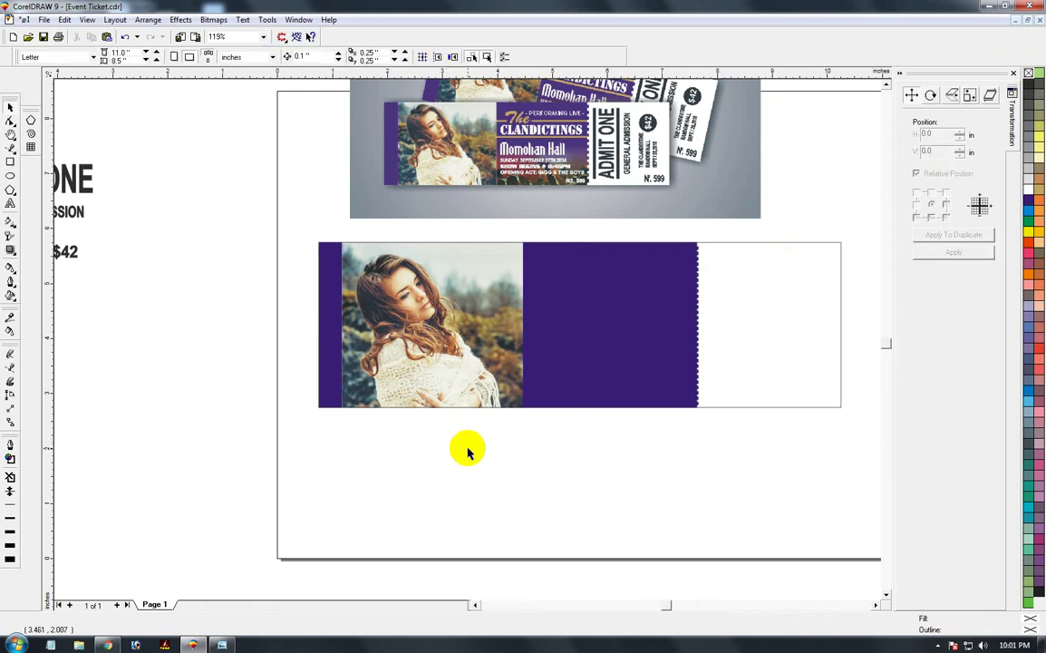
Step: Zoom around the reference ticket and its venue text, ending with the whole page in view
key(F3)
key(F2)
drag(290, 333, 590, 502)
key(F3)
key(F2)
drag(243, 227, 598, 458)
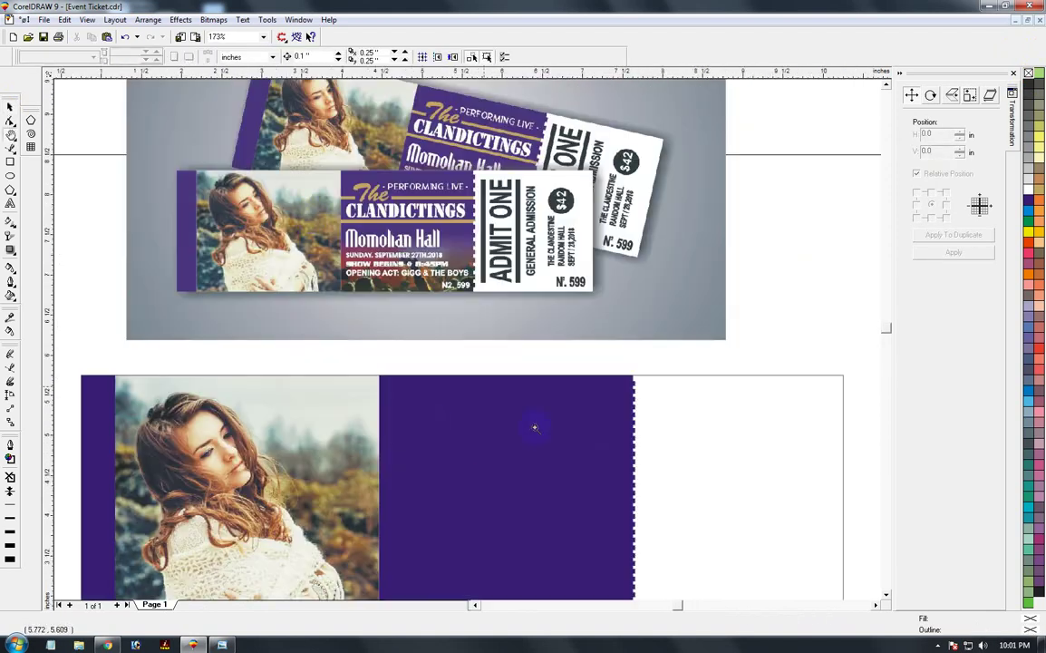
drag(255, 140, 570, 405)
key(F3)
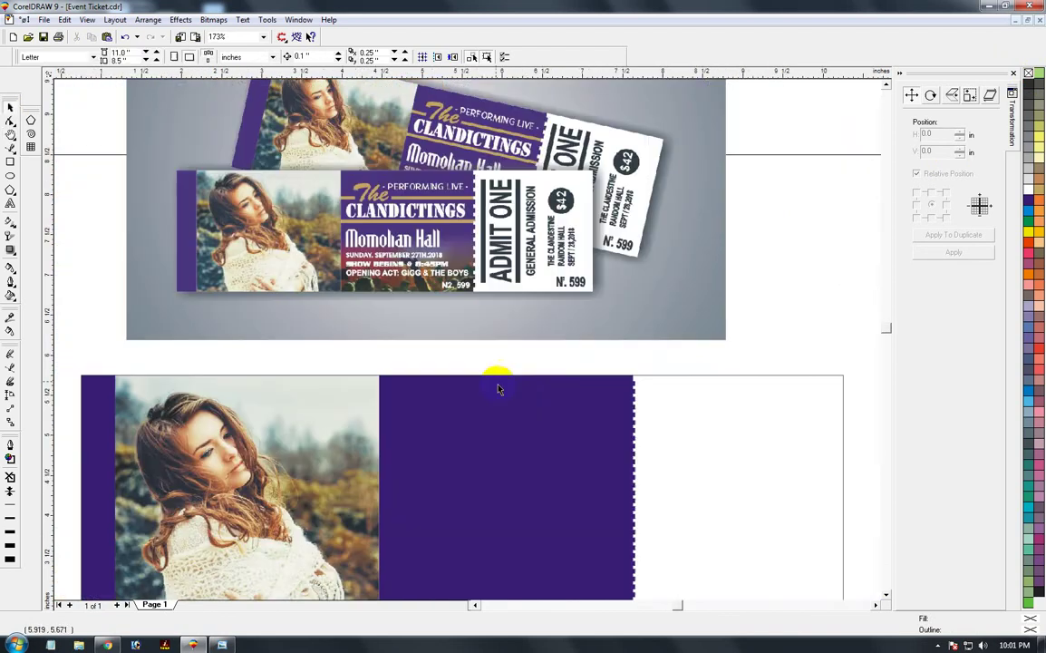
key(F3)
drag(304, 258, 402, 361)
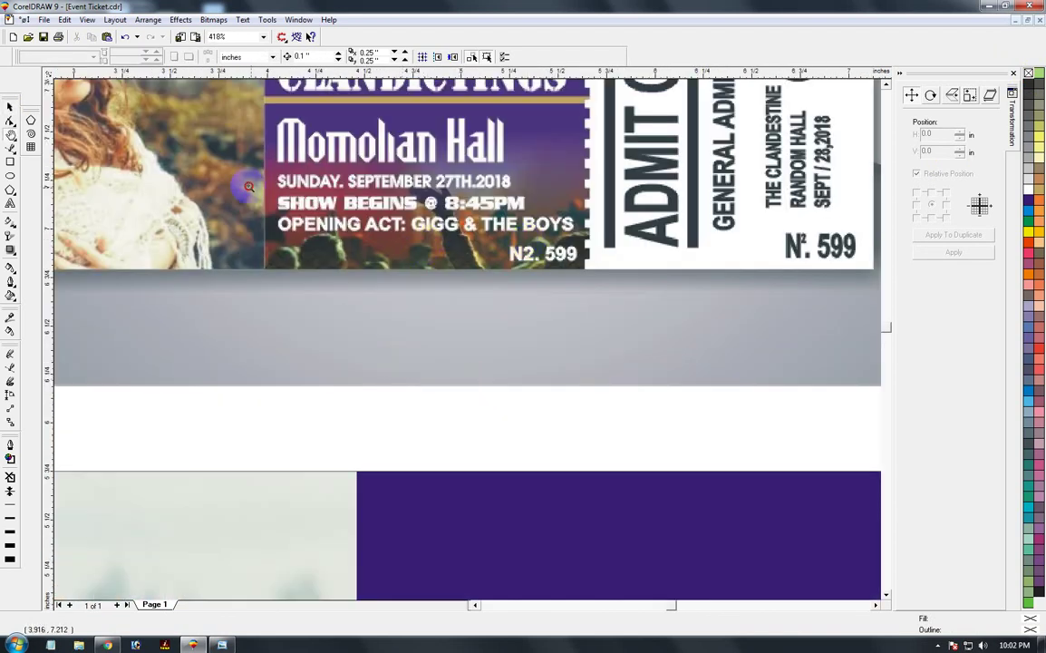
click(621, 309)
key(F3)
key(F3)
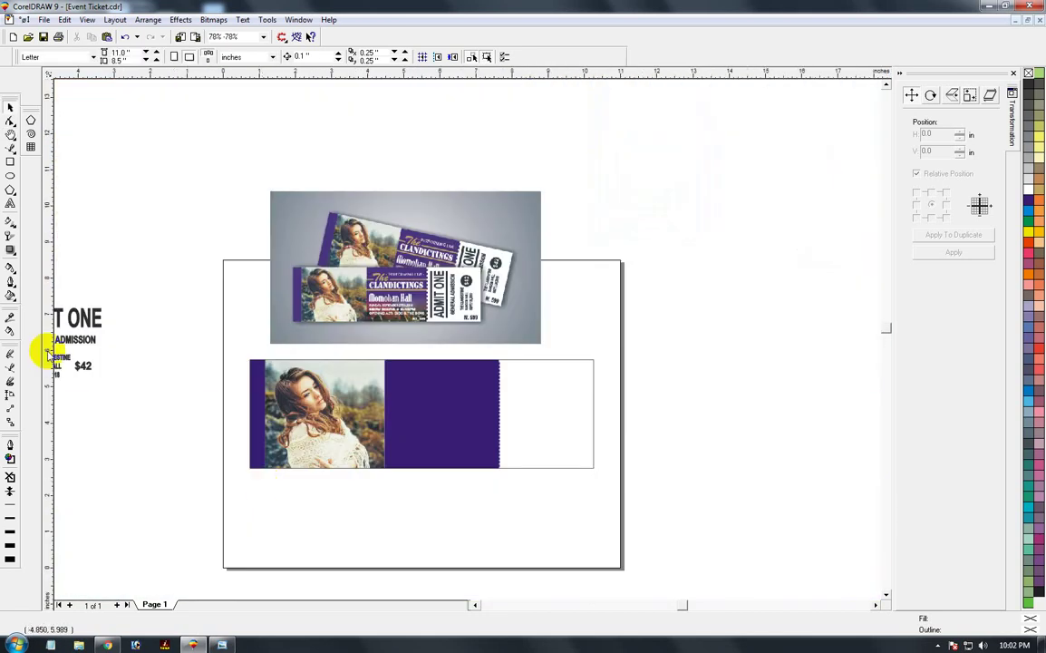
key(F3)
Step: Drag the concert crowd photo onto the ticket and position it over the purple panel
mouse_move(399, 408)
mouse_down()
mouse_move(541, 410)
mouse_move(522, 415)
mouse_up()
key(F2)
drag(473, 375, 544, 421)
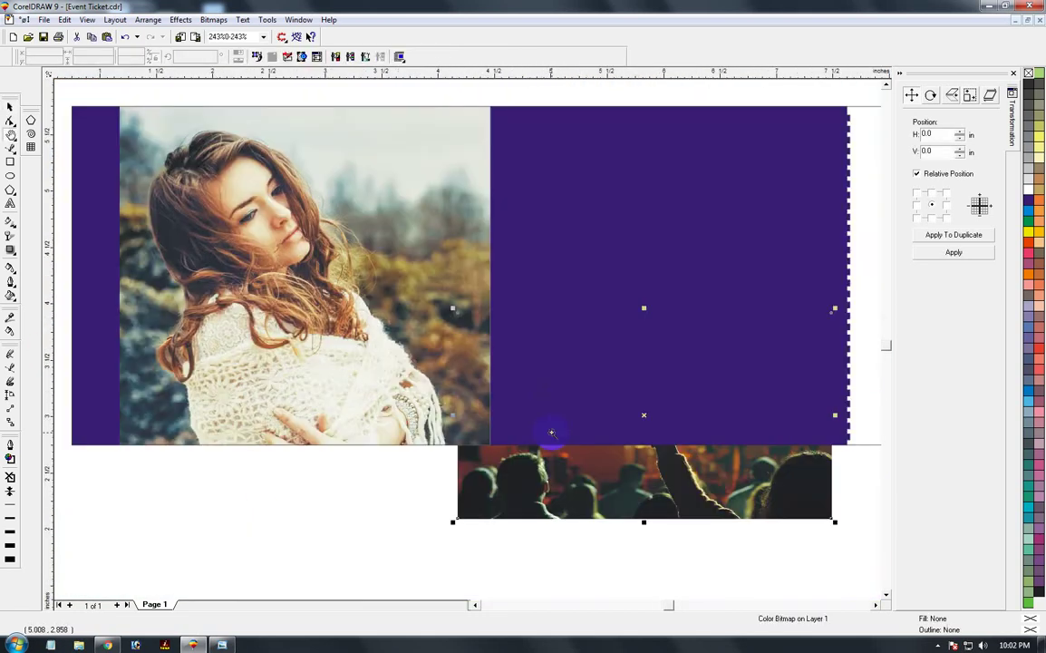
drag(642, 492, 665, 470)
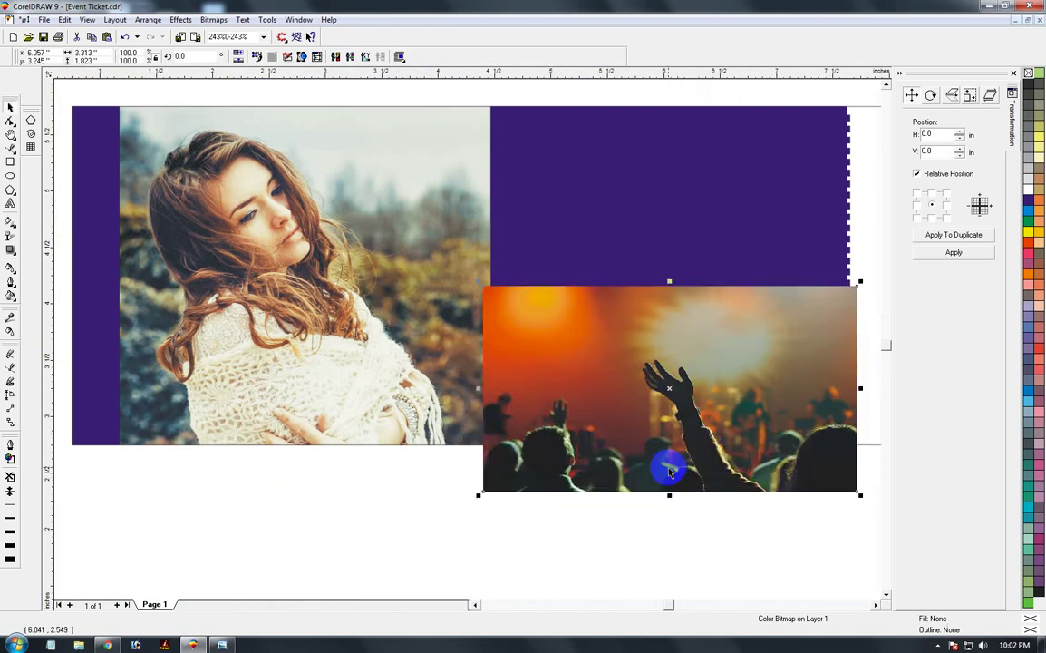
key(F3)
key(F2)
drag(474, 350, 537, 426)
key(F2)
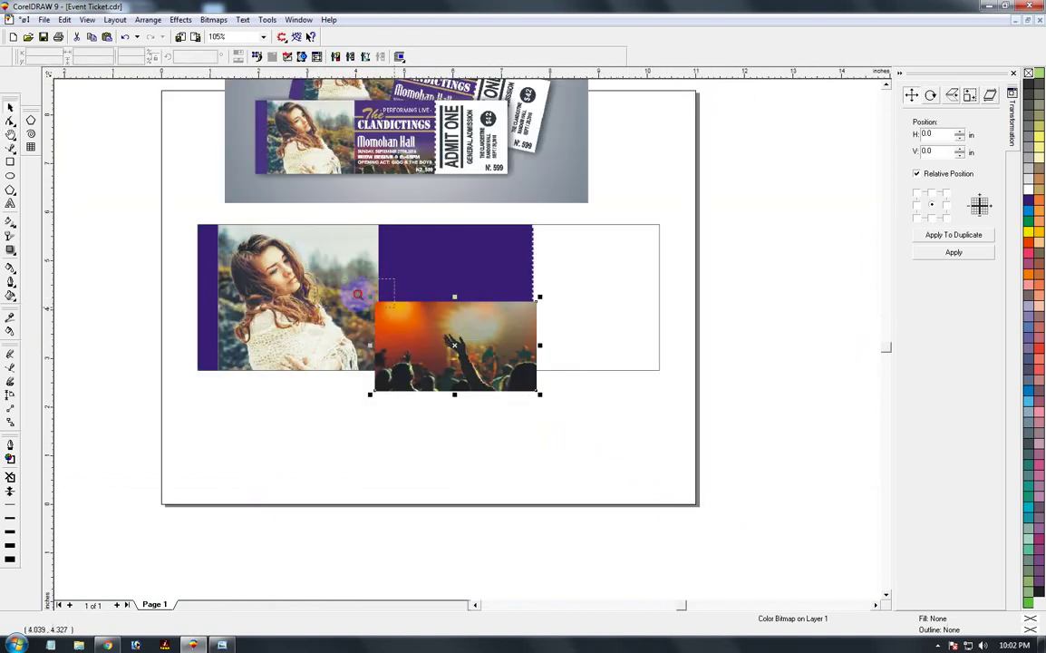
drag(322, 265, 534, 390)
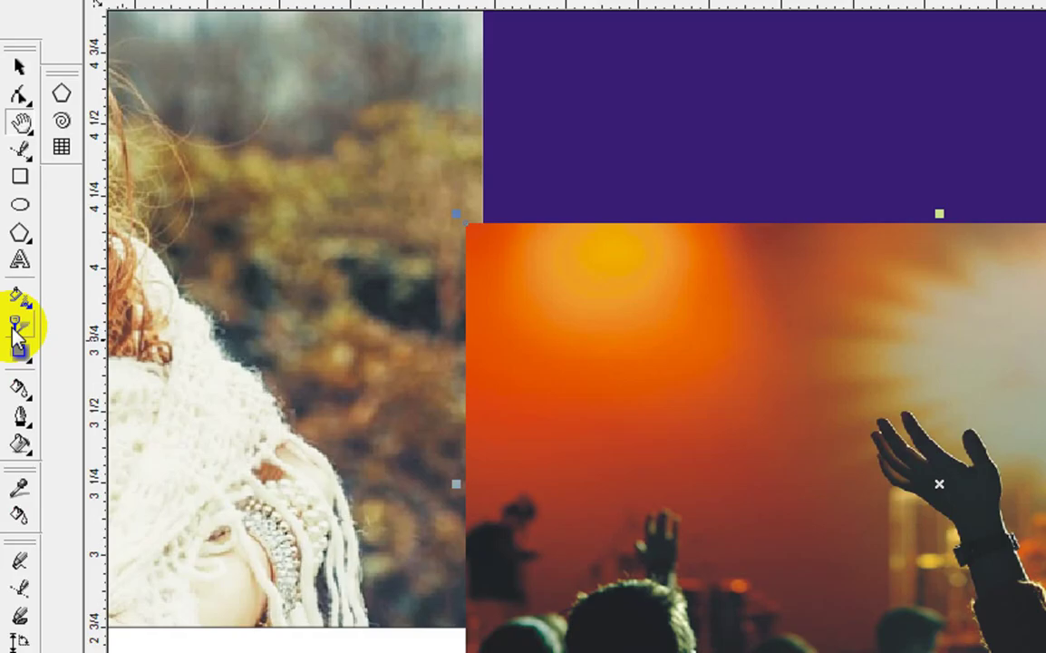
Step: Give the crowd photo a transparency gradient that fades it toward the top
click(19, 329)
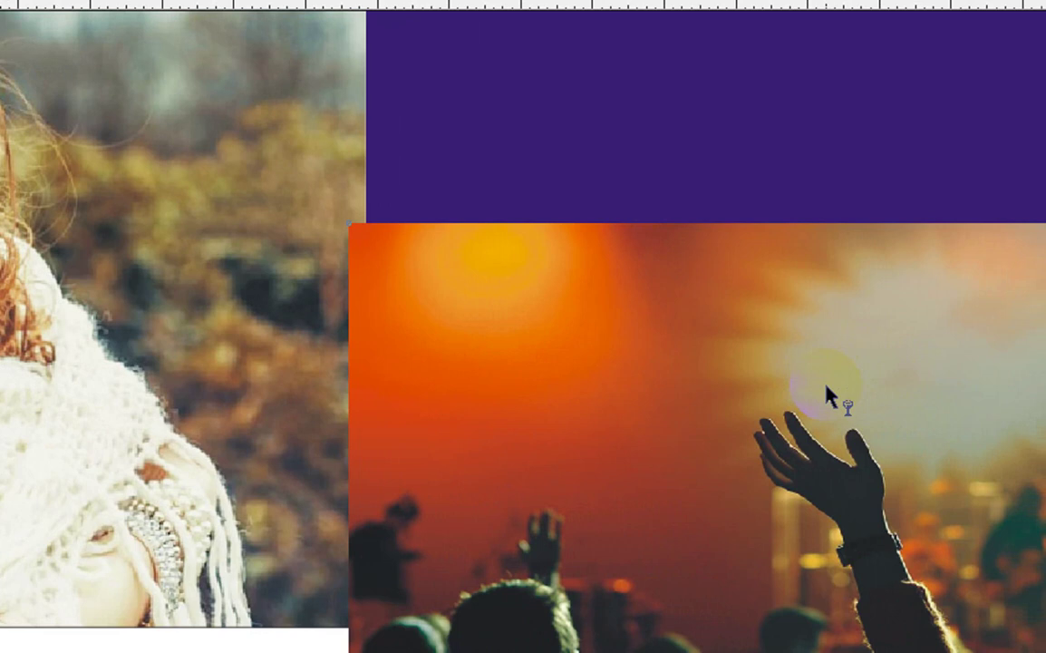
click(795, 313)
drag(794, 290, 797, 272)
drag(797, 392, 796, 470)
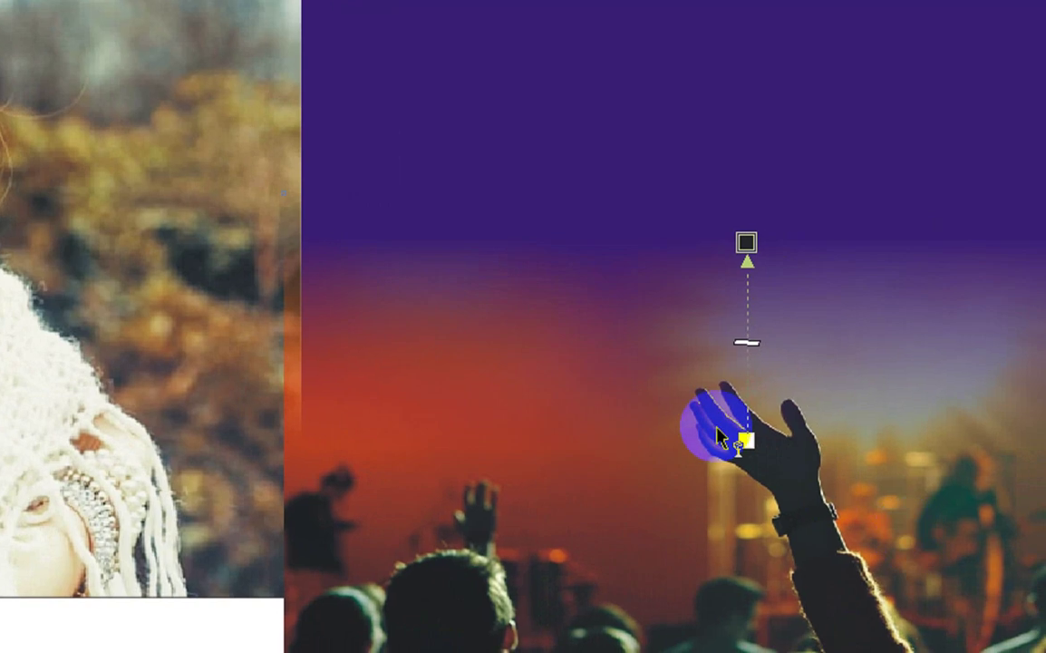
drag(744, 439, 742, 481)
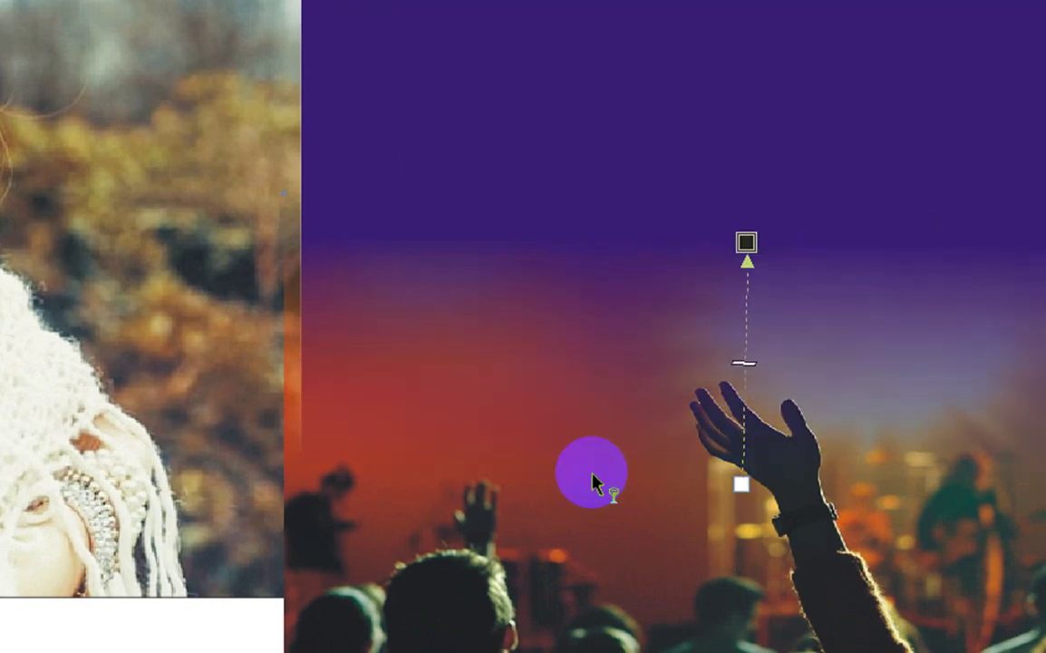
click(12, 120)
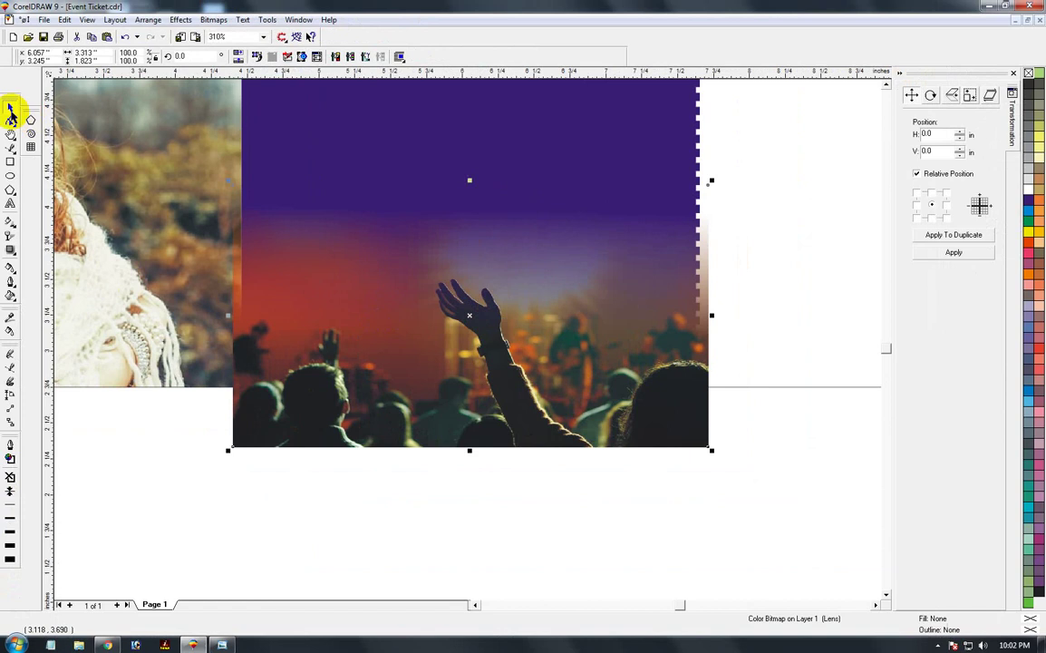
Step: Edit the ticket frame's PowerClip contents to move the crowd photo up to the ticket's bottom
click(290, 454)
click(364, 444)
click(365, 396)
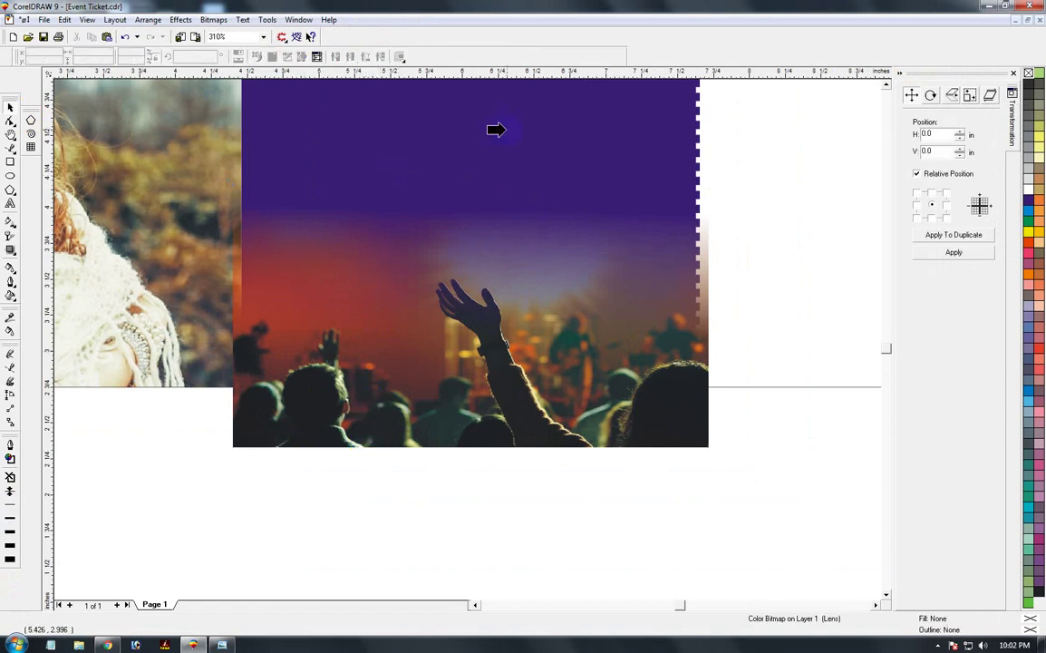
click(637, 344)
ctrl+click(568, 361)
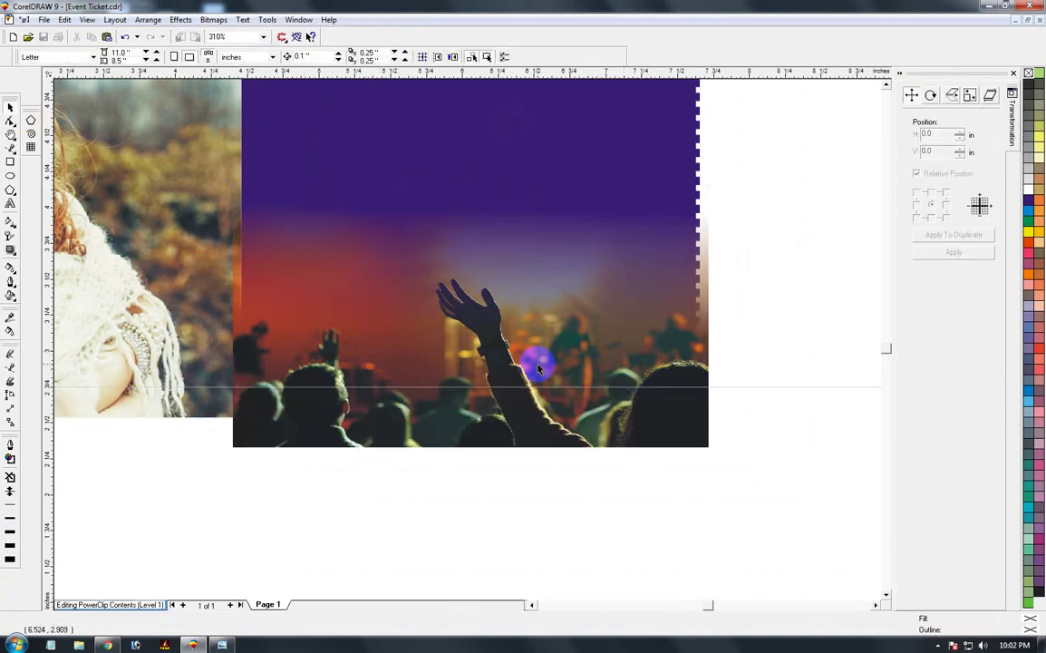
drag(539, 364, 539, 338)
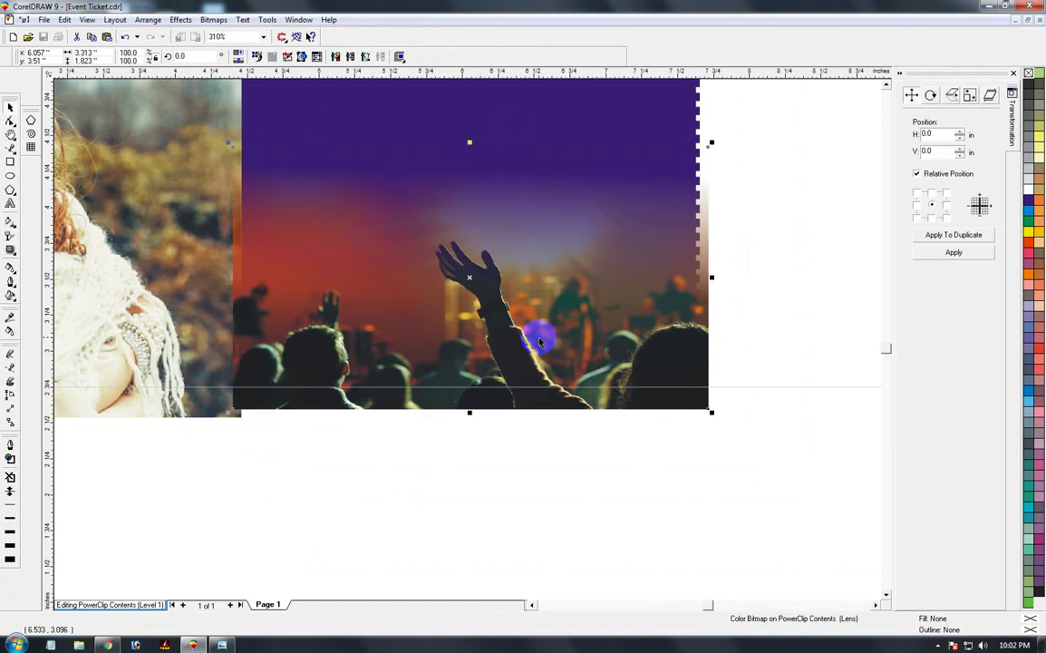
key(Escape)
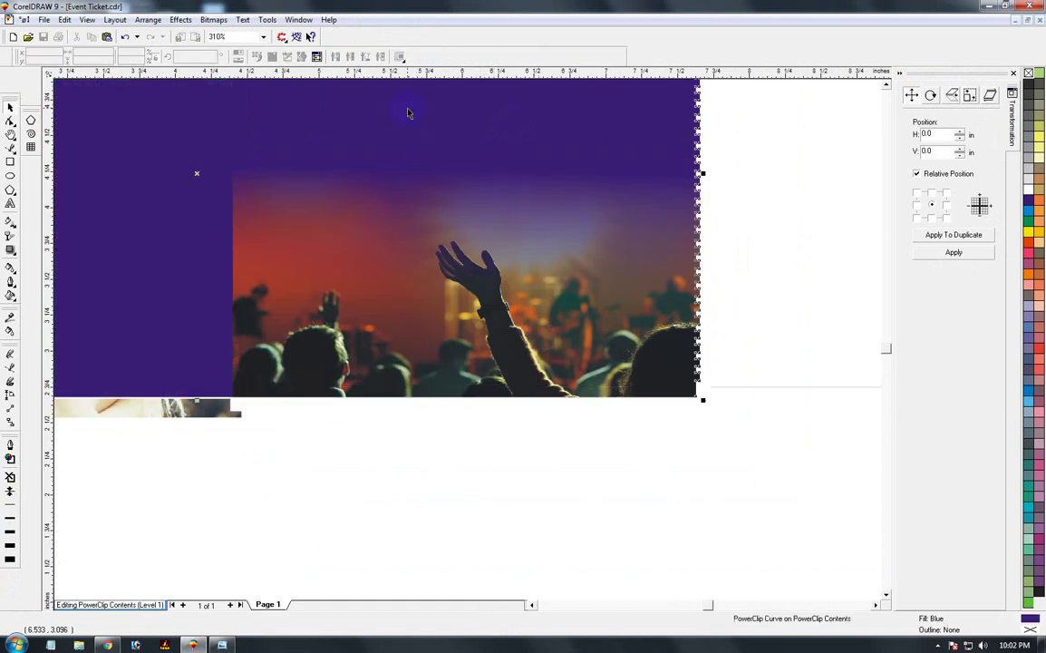
click(405, 491)
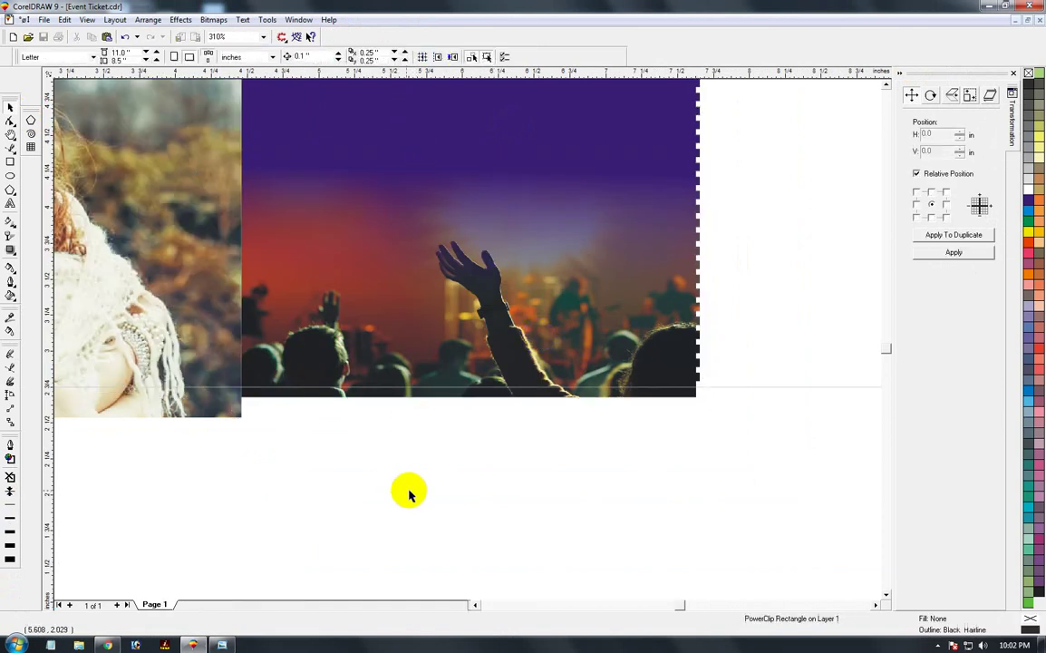
ctrl+click(443, 411)
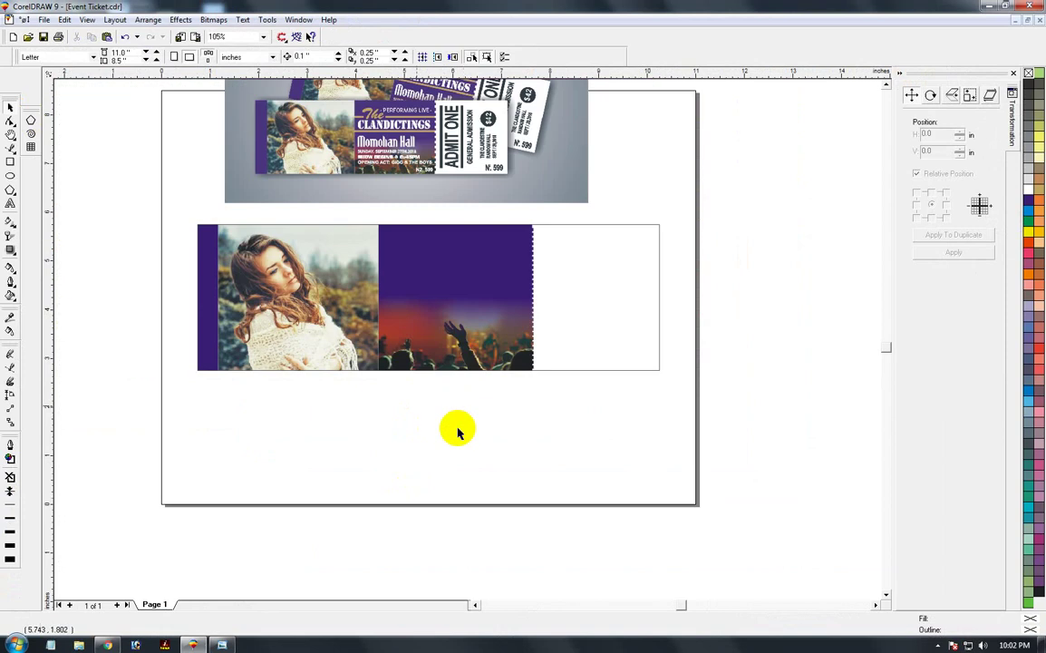
Step: Draw a rectangle across the lower crowd photo, fill it yellow and remove its outline
key(F2)
drag(182, 211, 544, 450)
right_click(350, 243)
drag(329, 166, 430, 201)
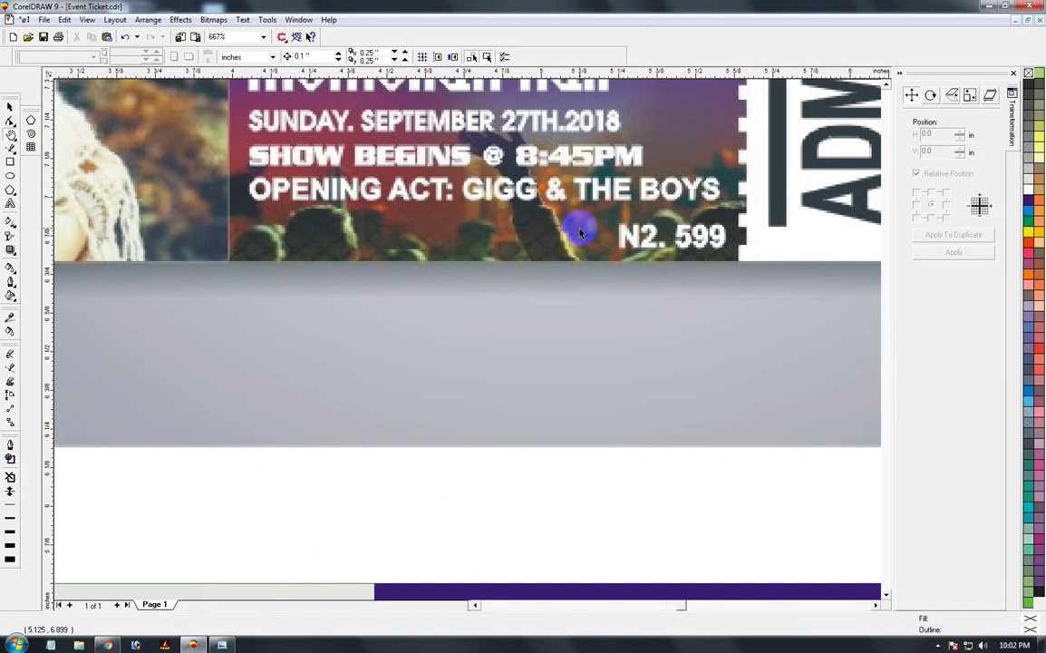
right_click(574, 281)
click(571, 376)
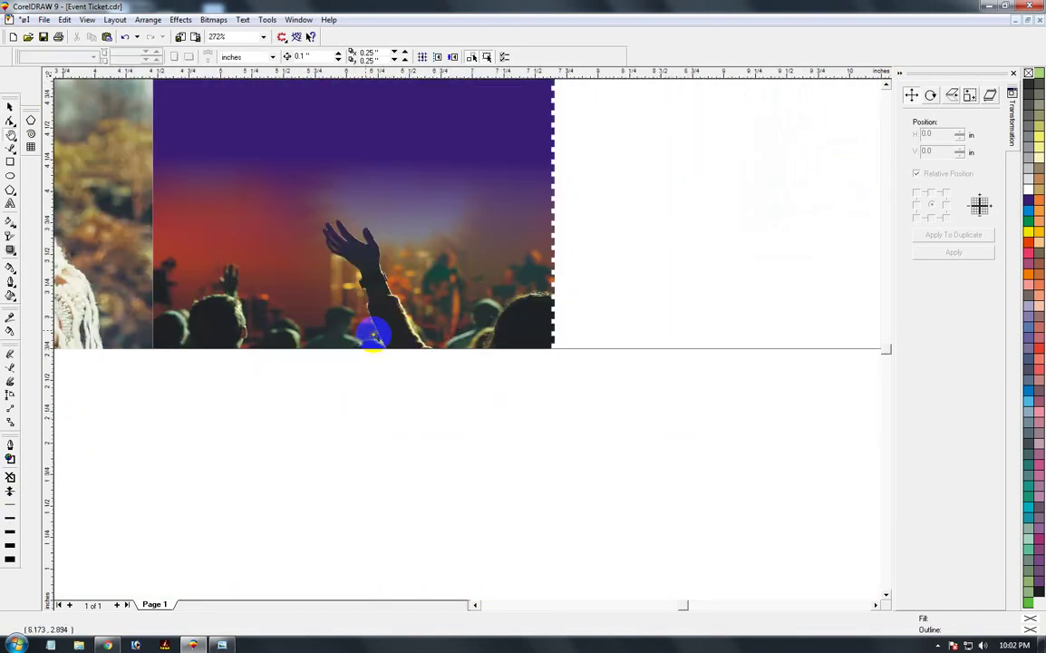
click(9, 163)
drag(142, 240, 567, 422)
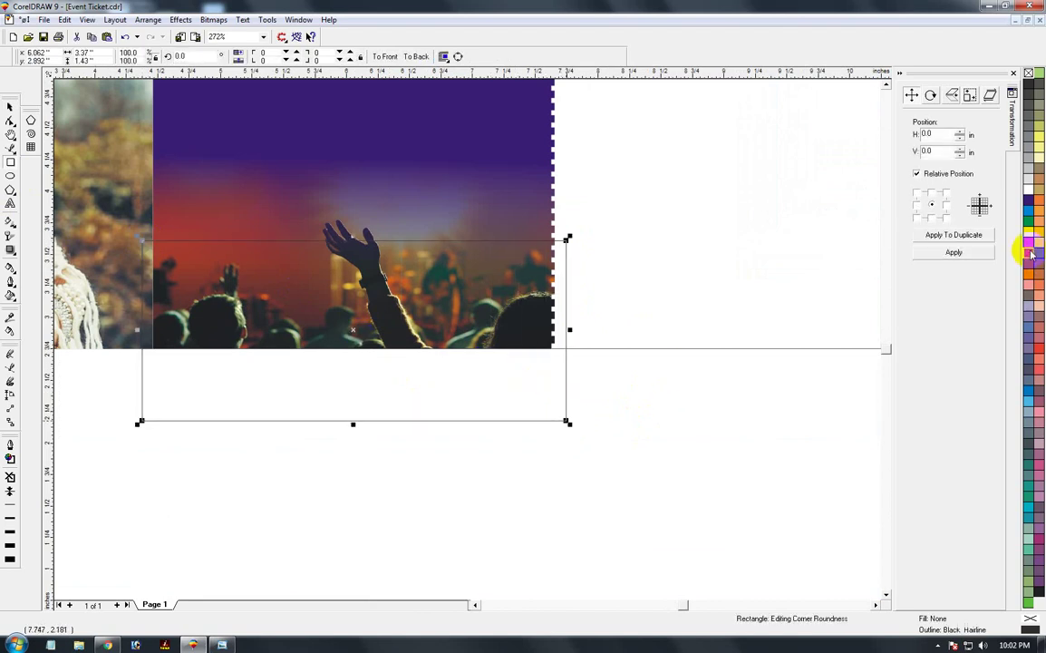
click(1028, 234)
right_click(1028, 72)
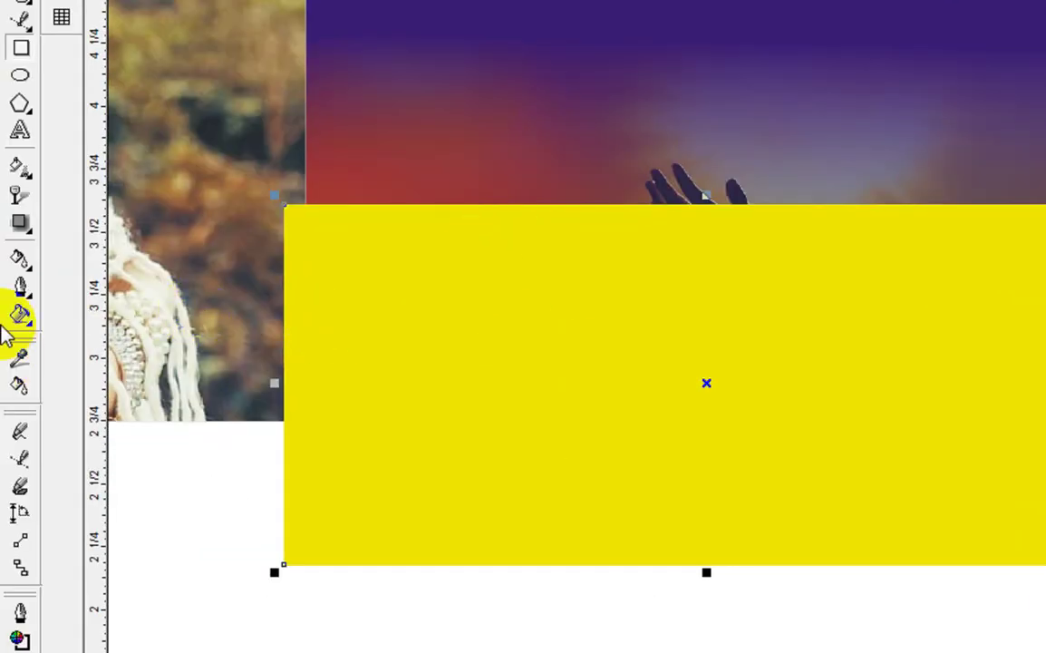
Step: Give the yellow rectangle a two-colour square-grid pattern transparency with starting transparency 20
click(22, 207)
click(107, 112)
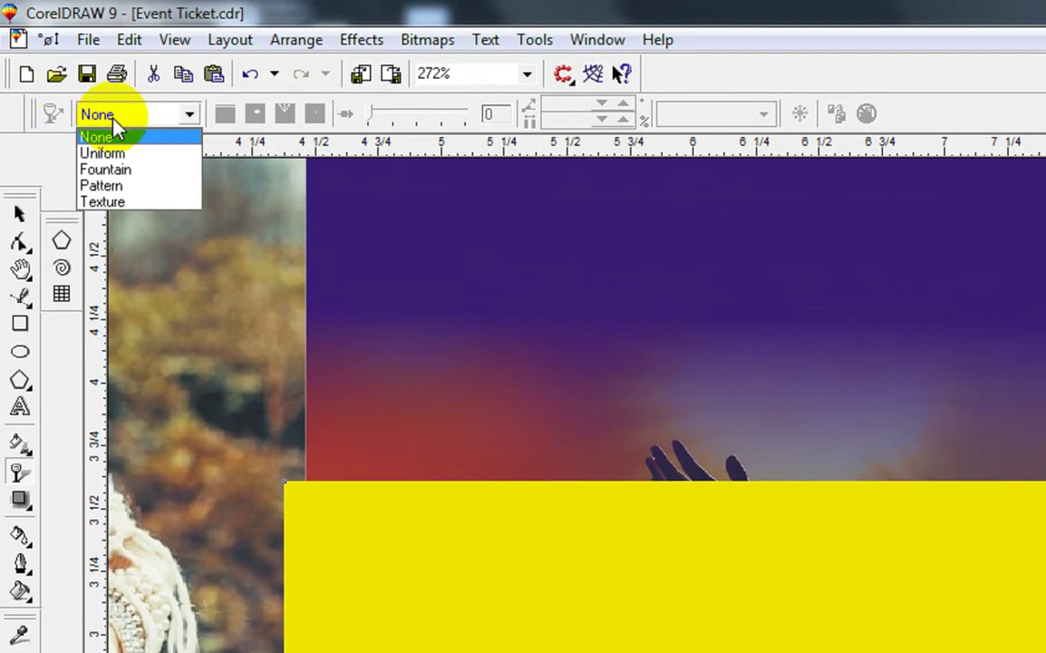
click(113, 185)
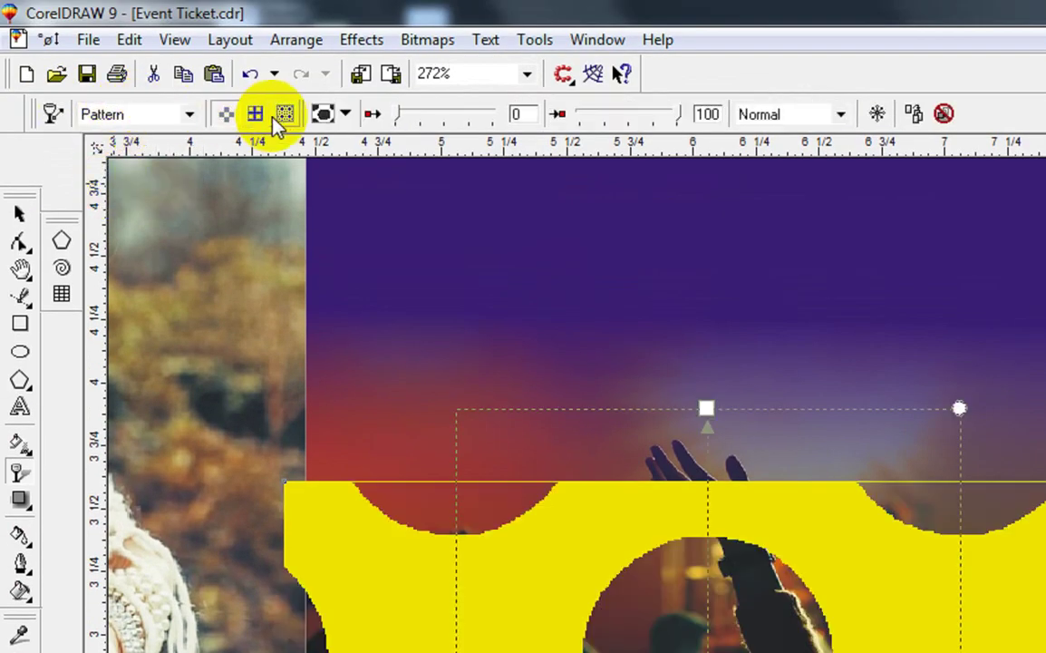
click(226, 115)
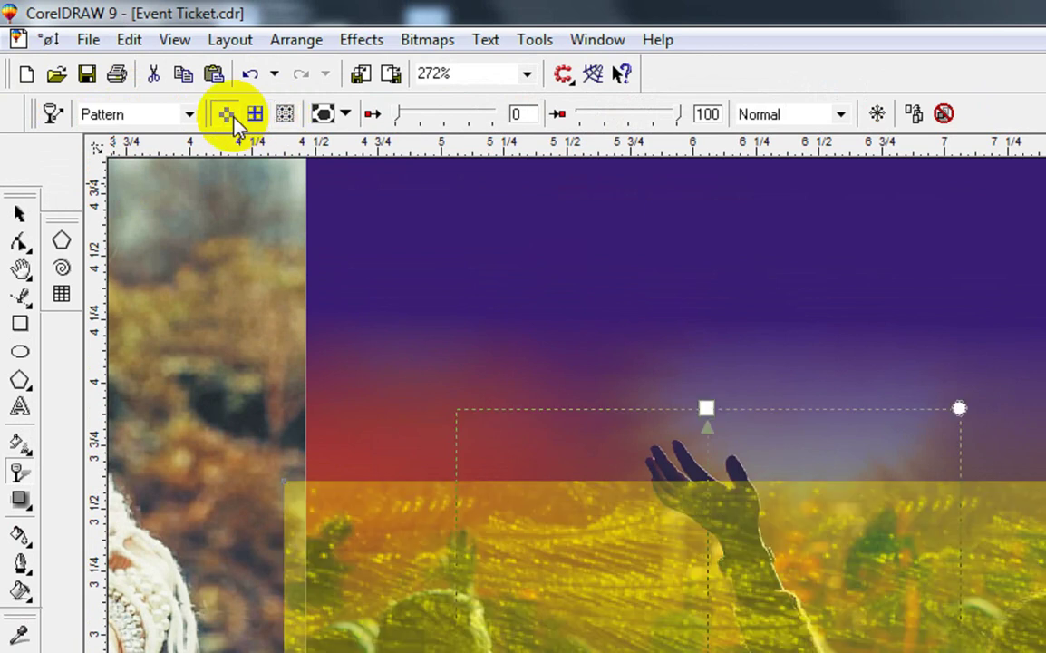
click(226, 114)
click(345, 114)
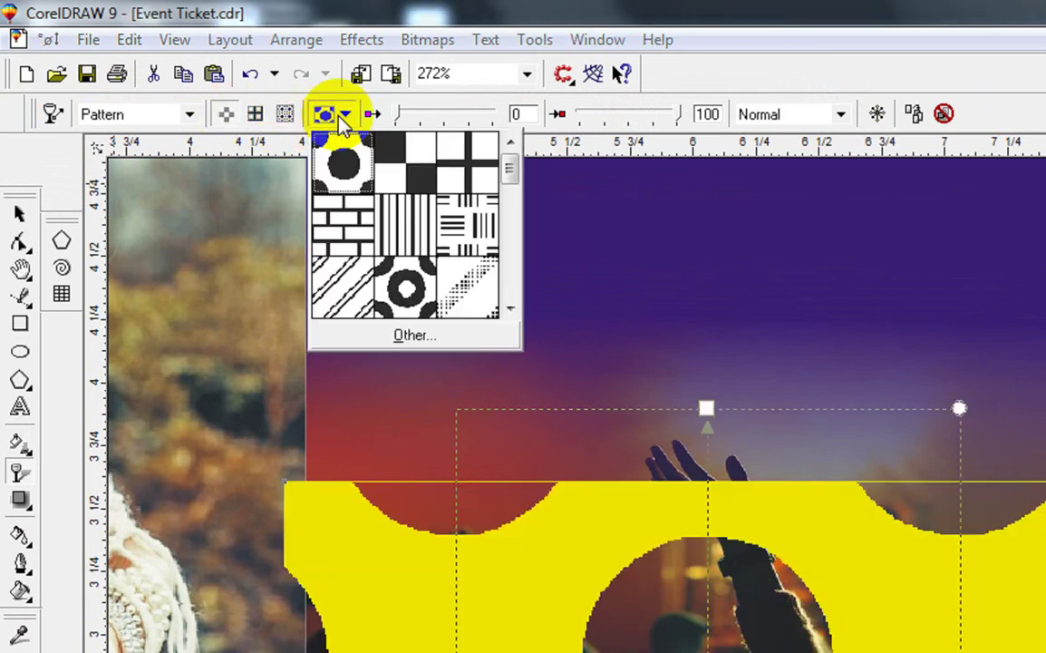
click(464, 279)
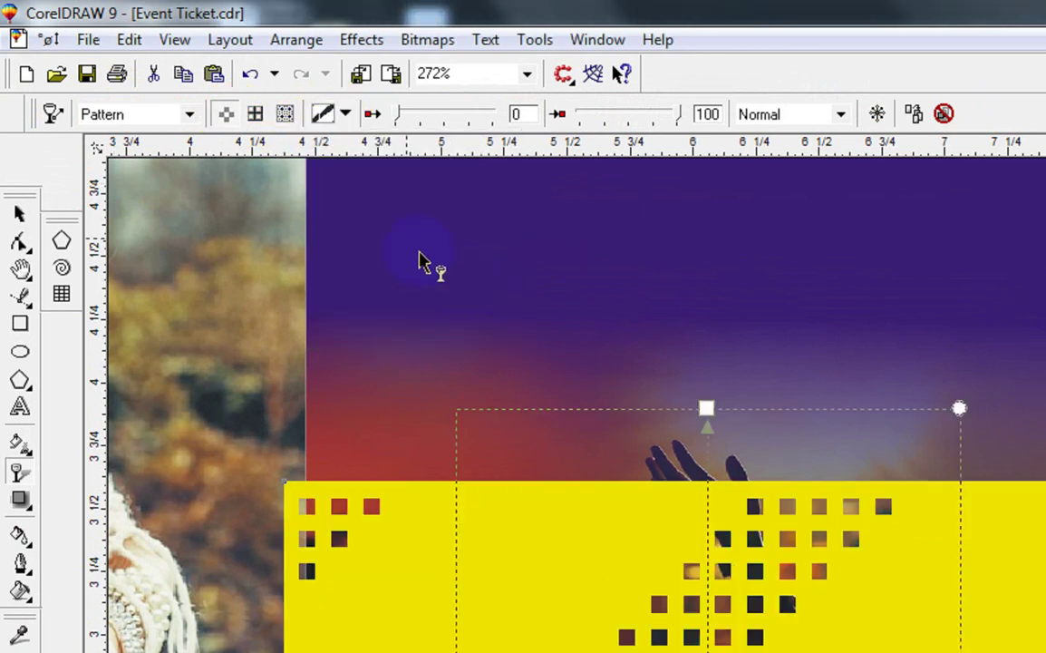
click(451, 116)
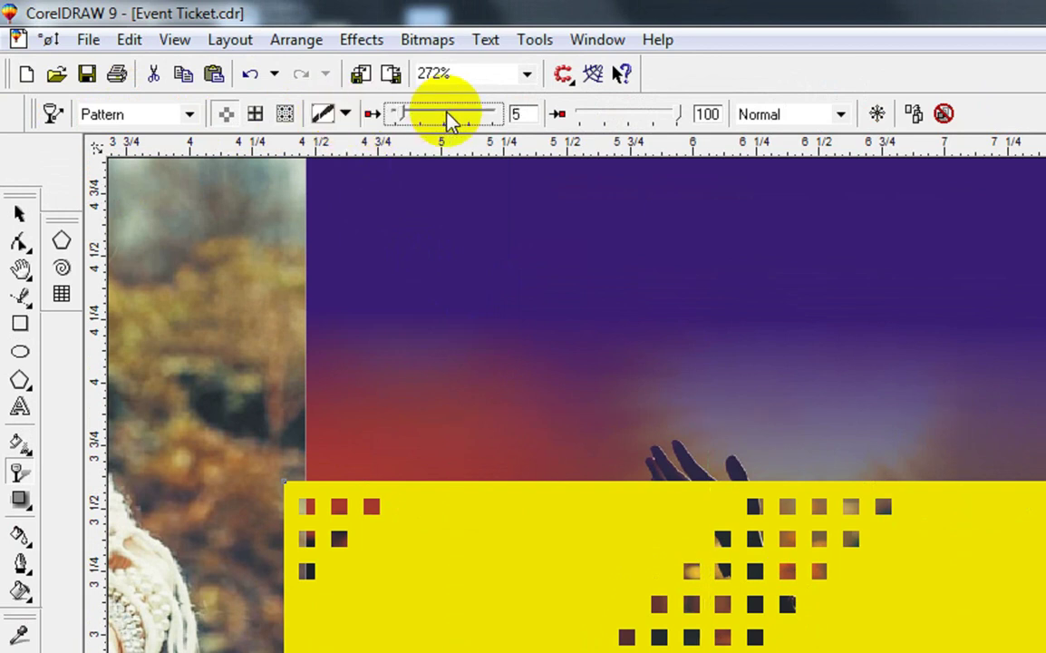
click(450, 116)
click(451, 116)
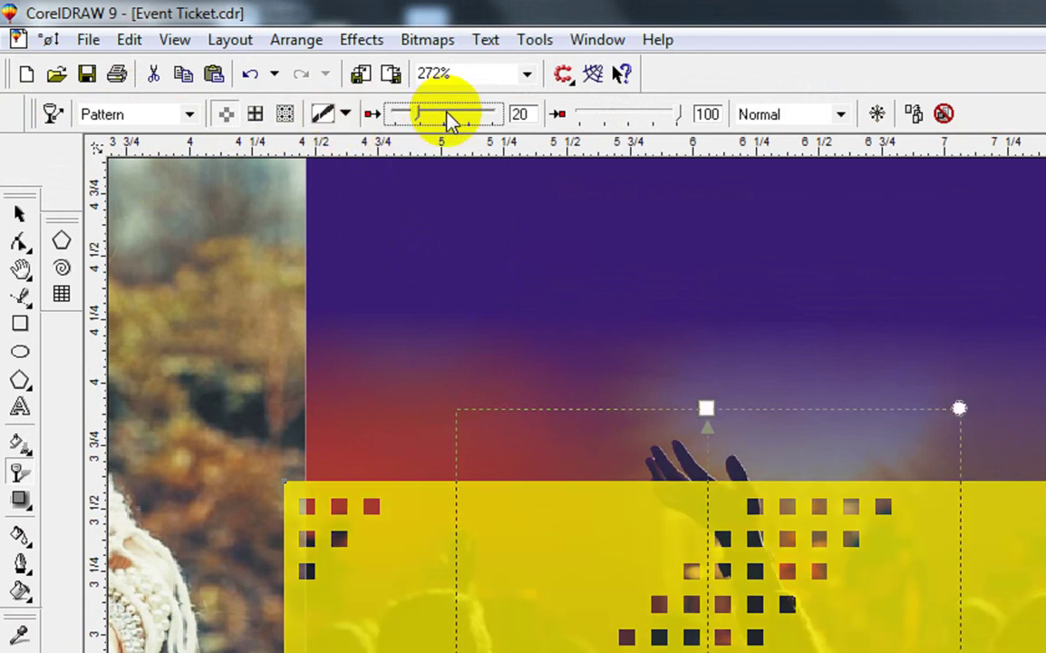
Step: Switch to a cross-grid pattern and shrink its tiles into a fine grid
click(347, 116)
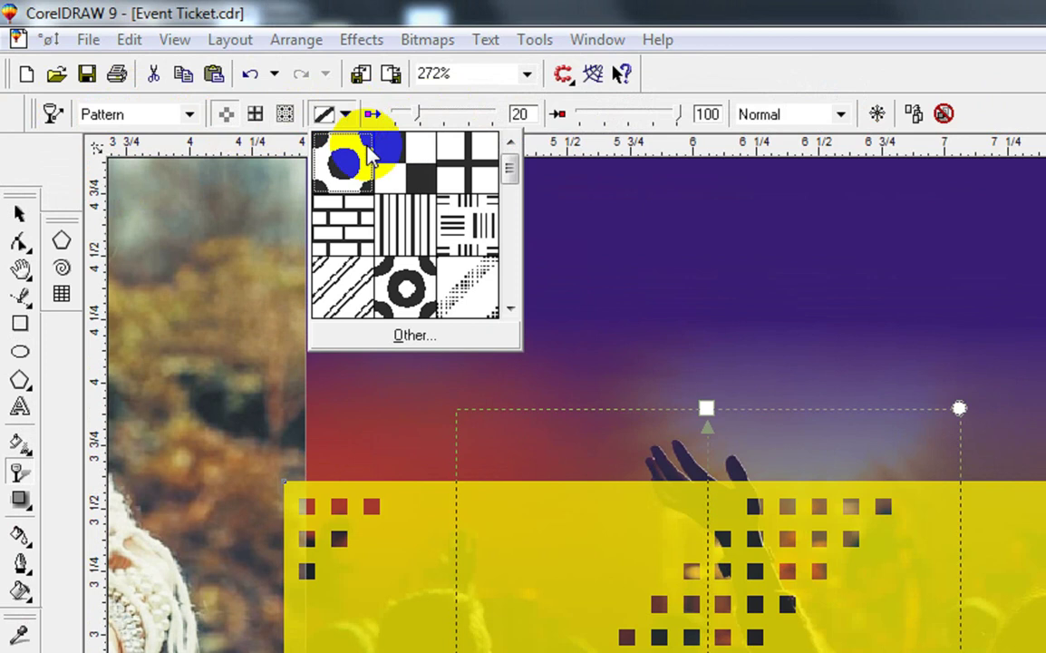
click(464, 171)
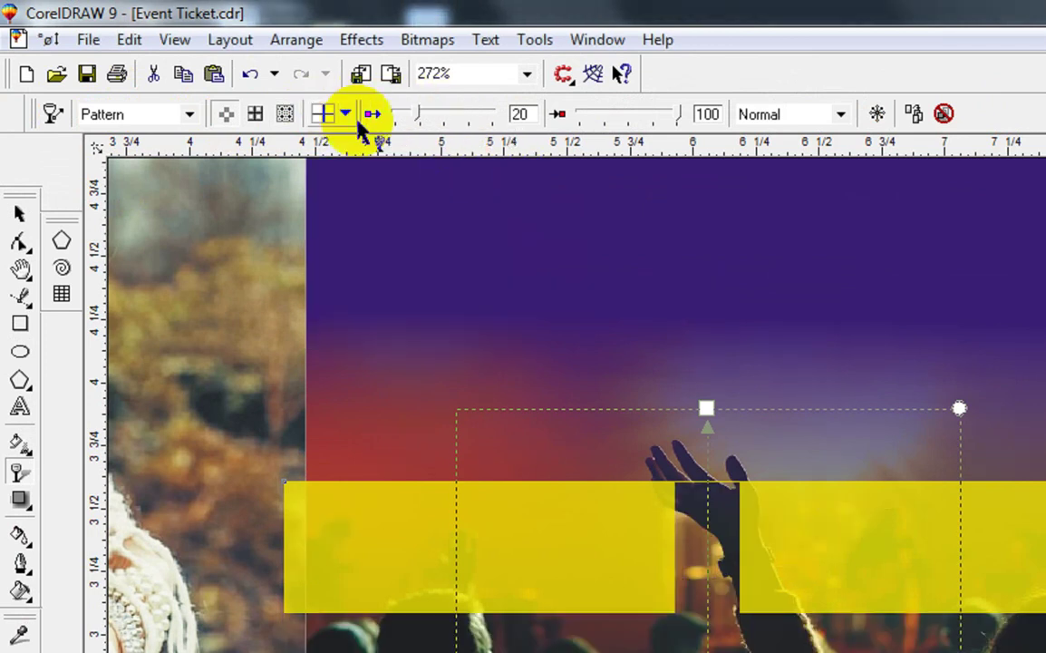
drag(706, 408, 707, 566)
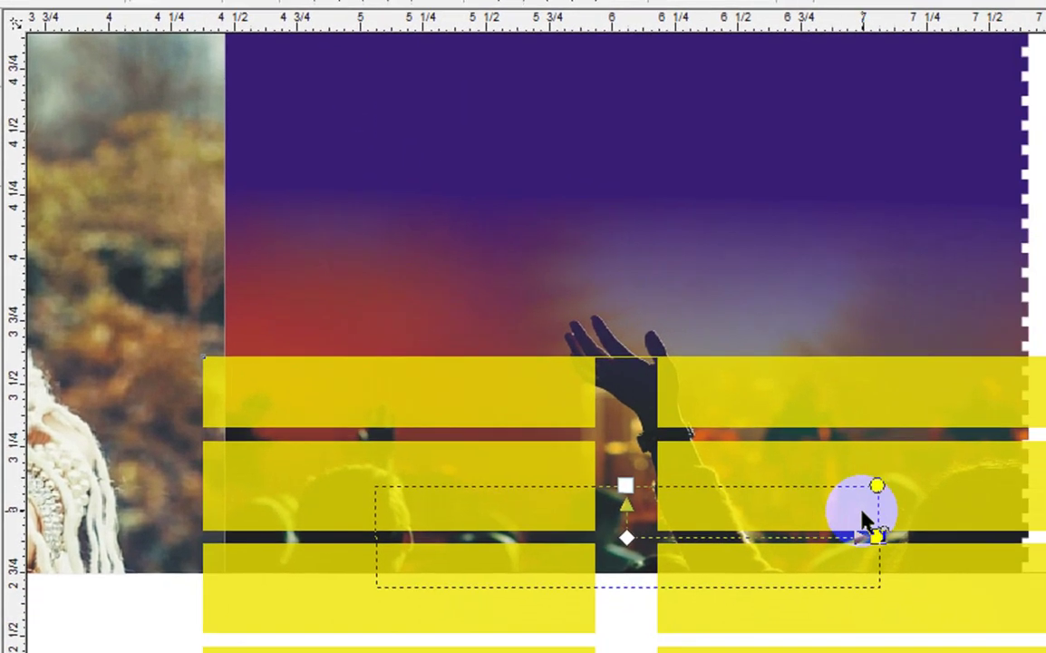
drag(862, 514, 681, 491)
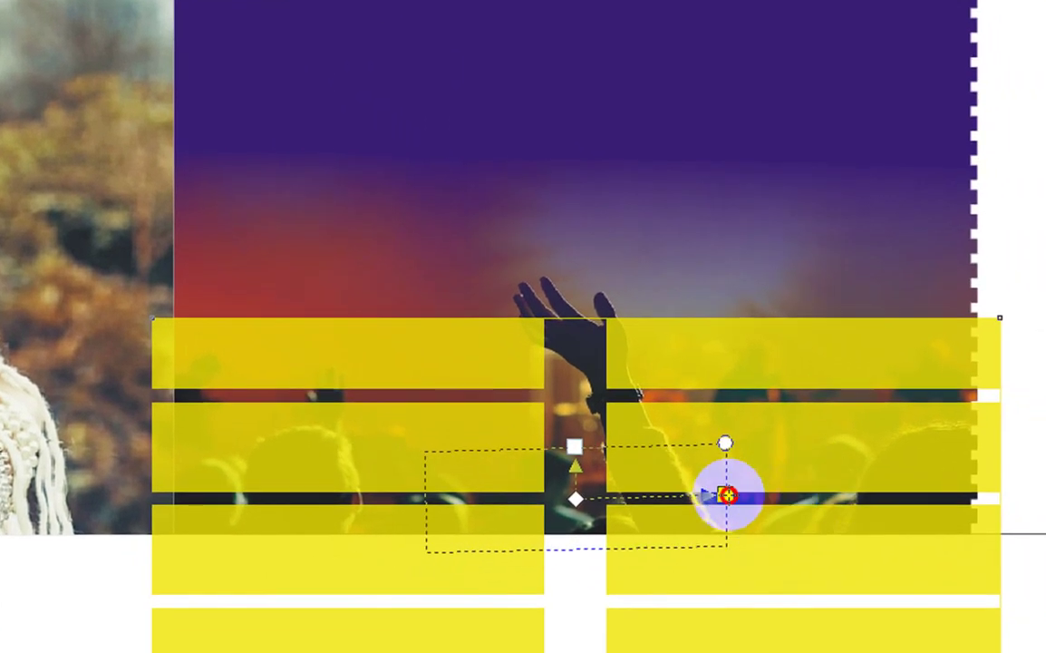
mouse_move(682, 490)
mouse_down()
mouse_move(619, 491)
mouse_move(577, 438)
mouse_move(617, 456)
mouse_up()
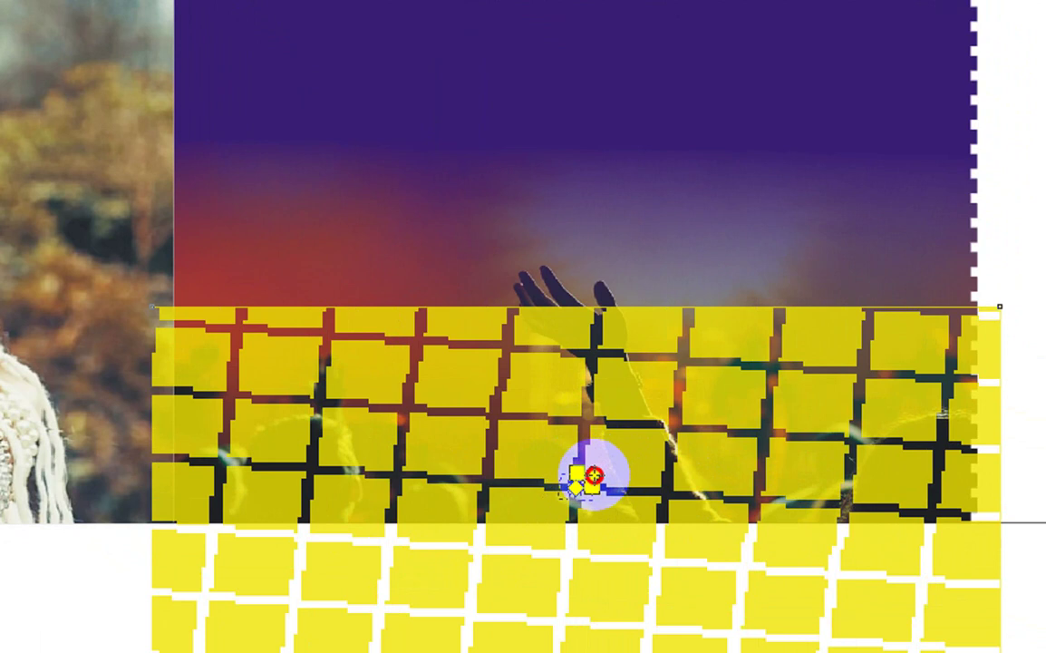
click(587, 481)
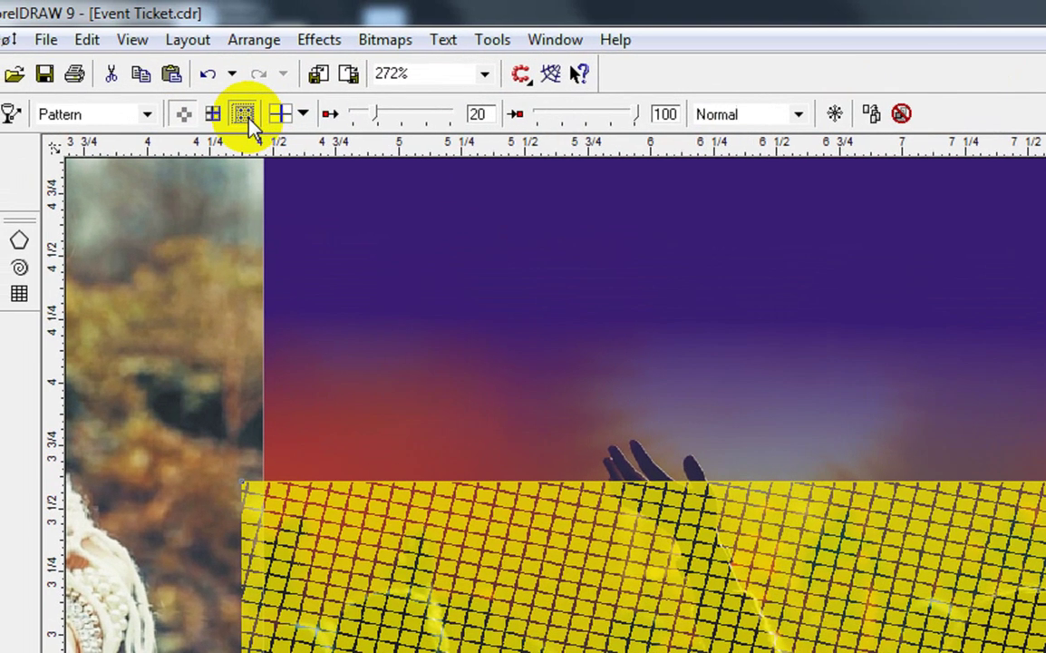
click(249, 118)
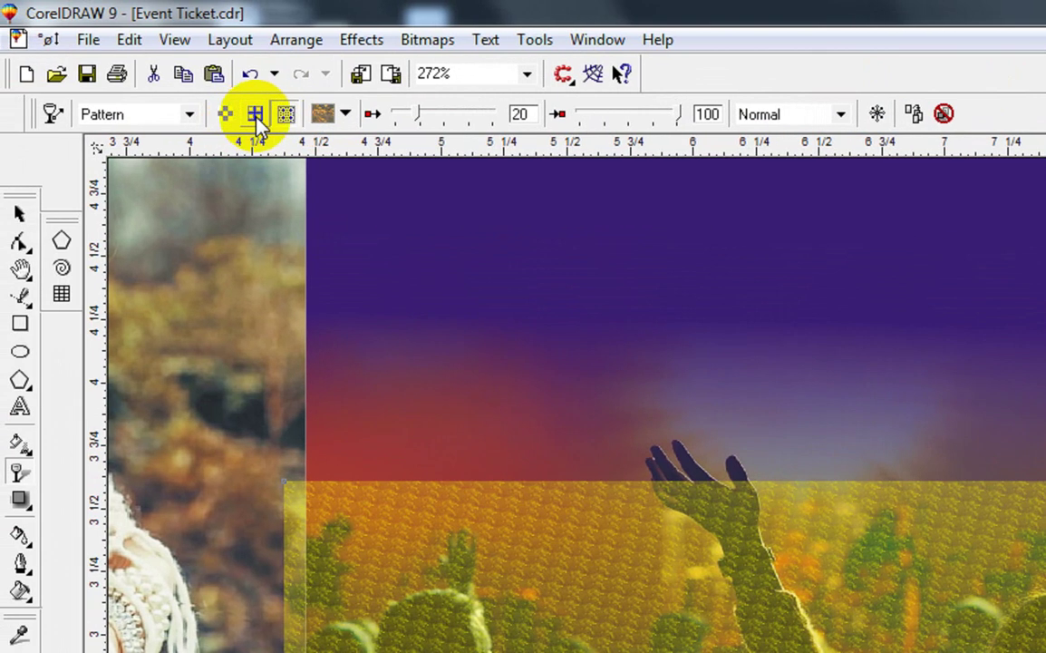
Step: Give the yellow band a tiny full-colour rose pattern and shift it right toward the perforated edge
click(256, 119)
click(257, 125)
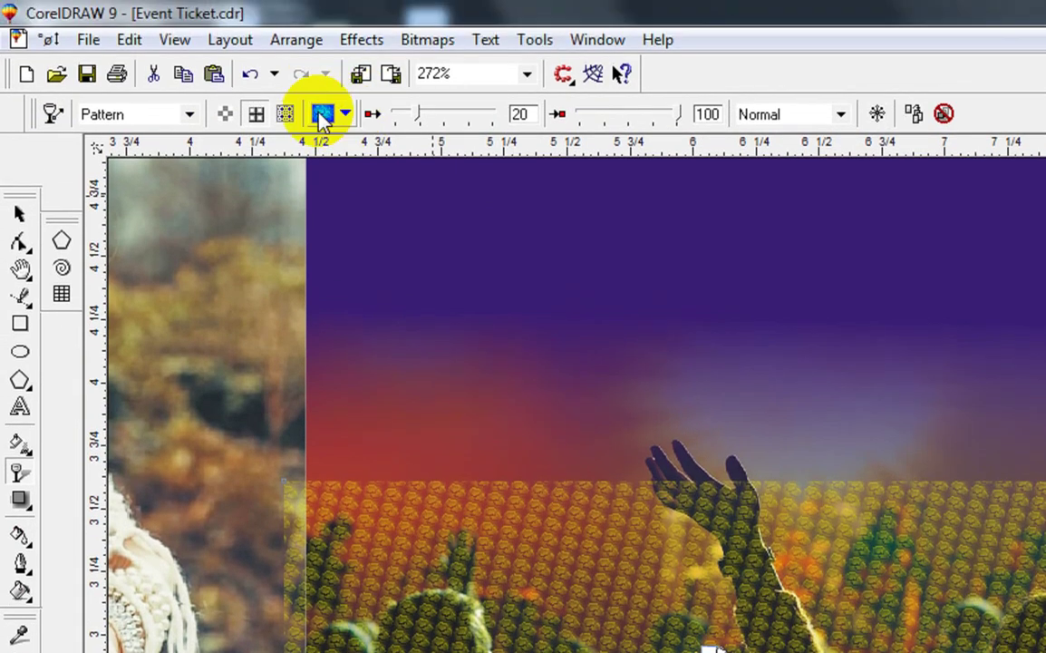
click(286, 115)
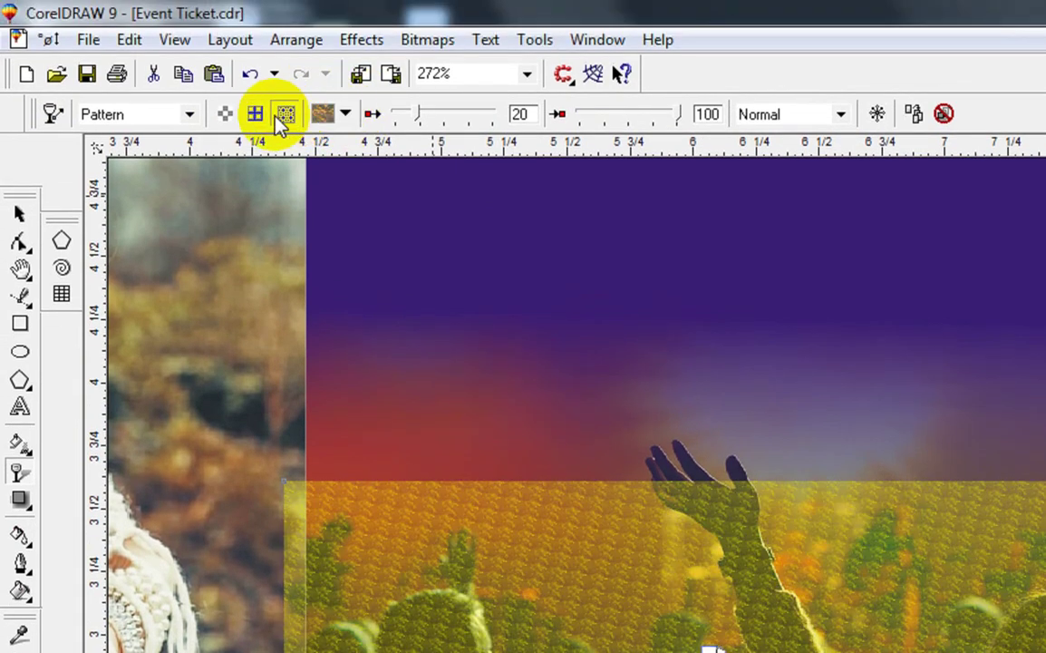
click(254, 118)
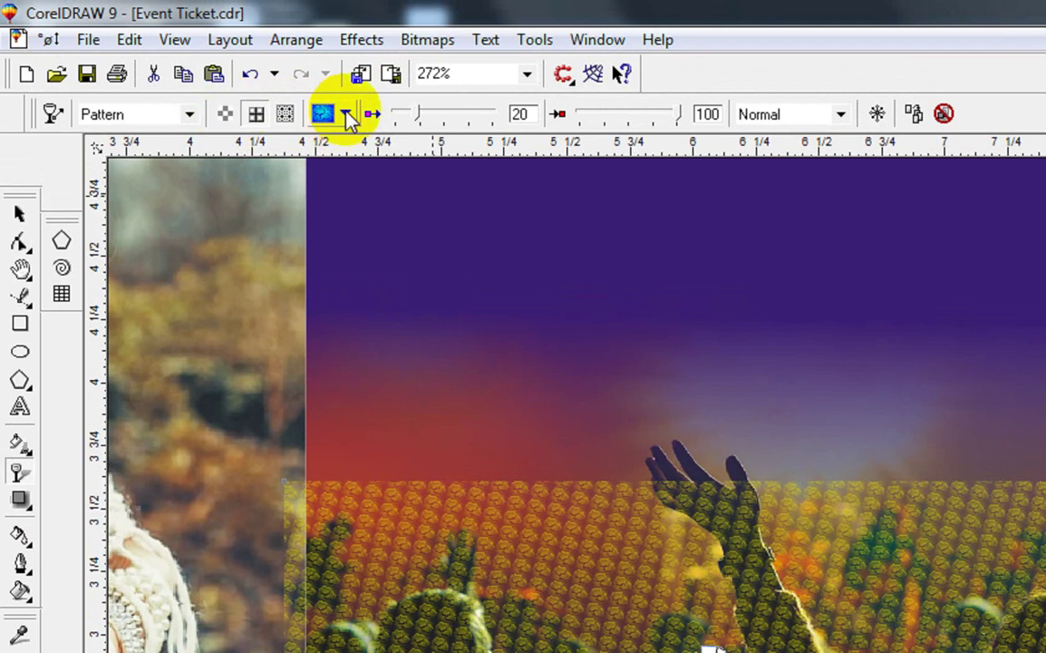
click(346, 113)
drag(511, 184, 511, 283)
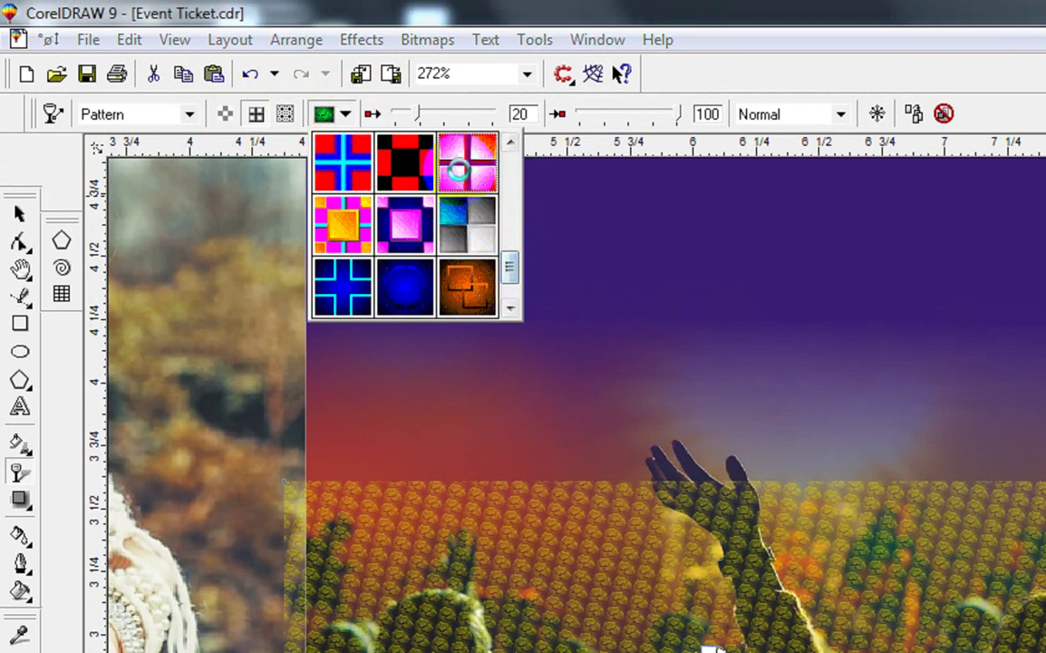
click(462, 163)
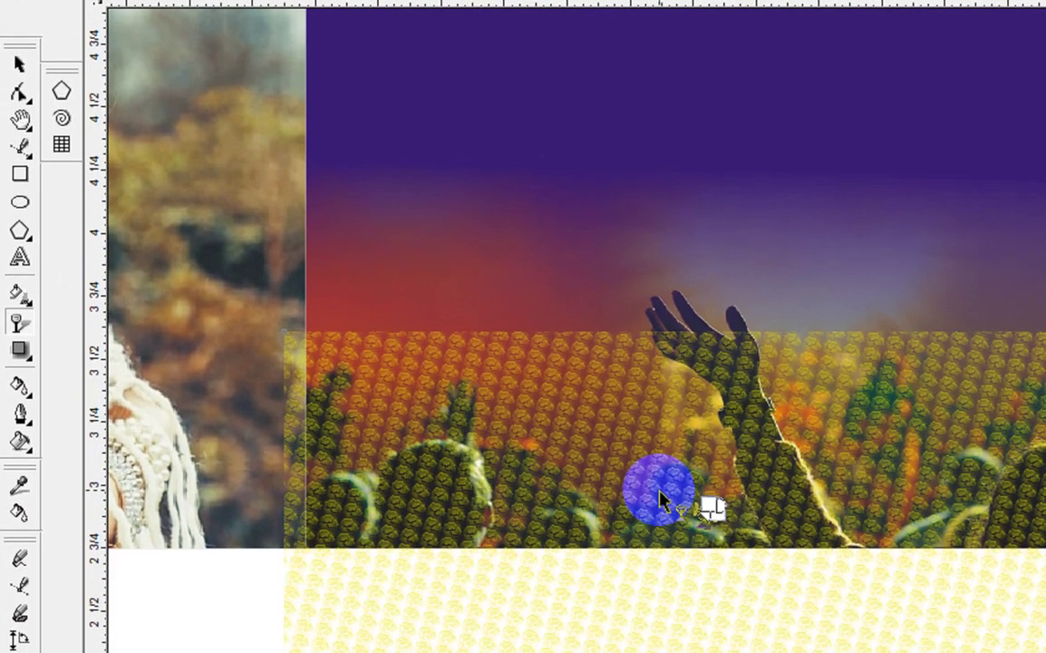
click(20, 66)
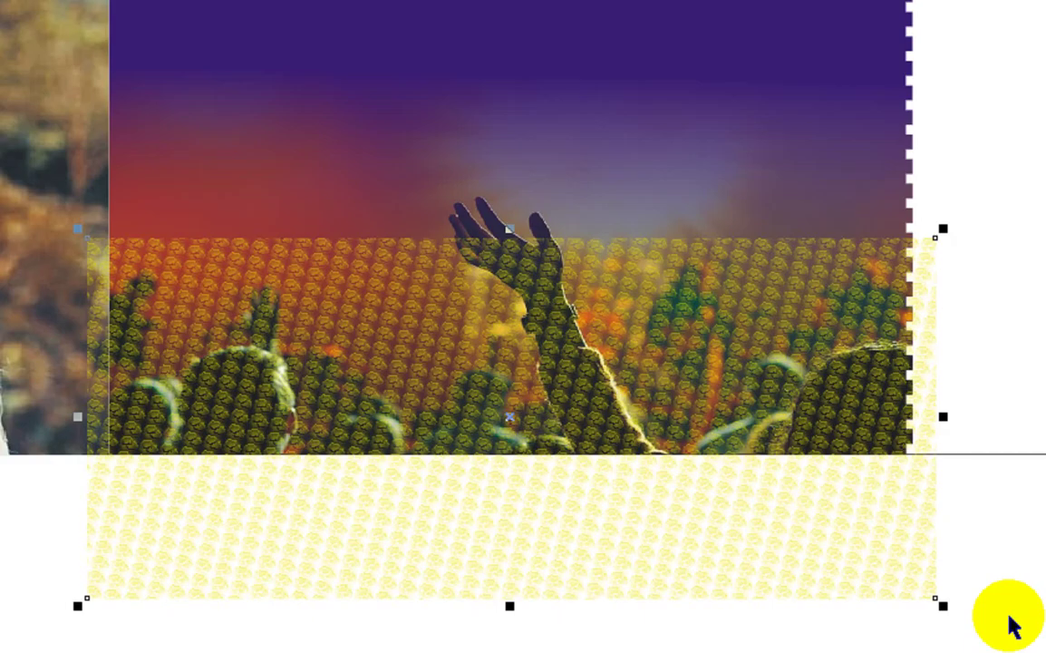
mouse_move(543, 347)
mouse_down()
mouse_move(537, 392)
mouse_move(469, 374)
mouse_up()
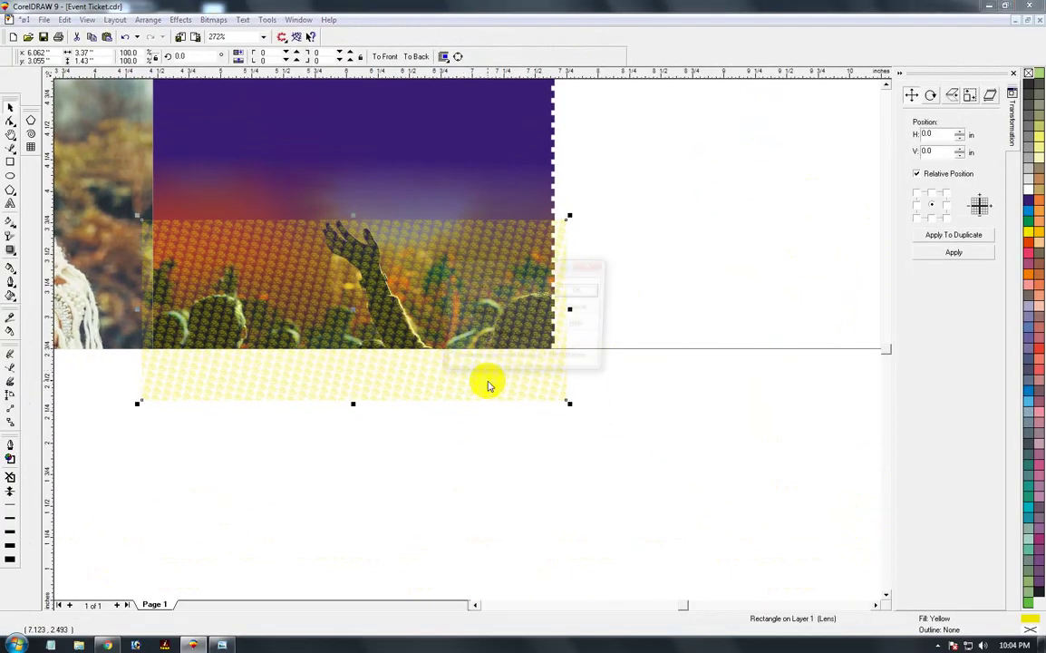
Step: Convert the patterned band to a bitmap with a transparency fading toward the top
key(Return)
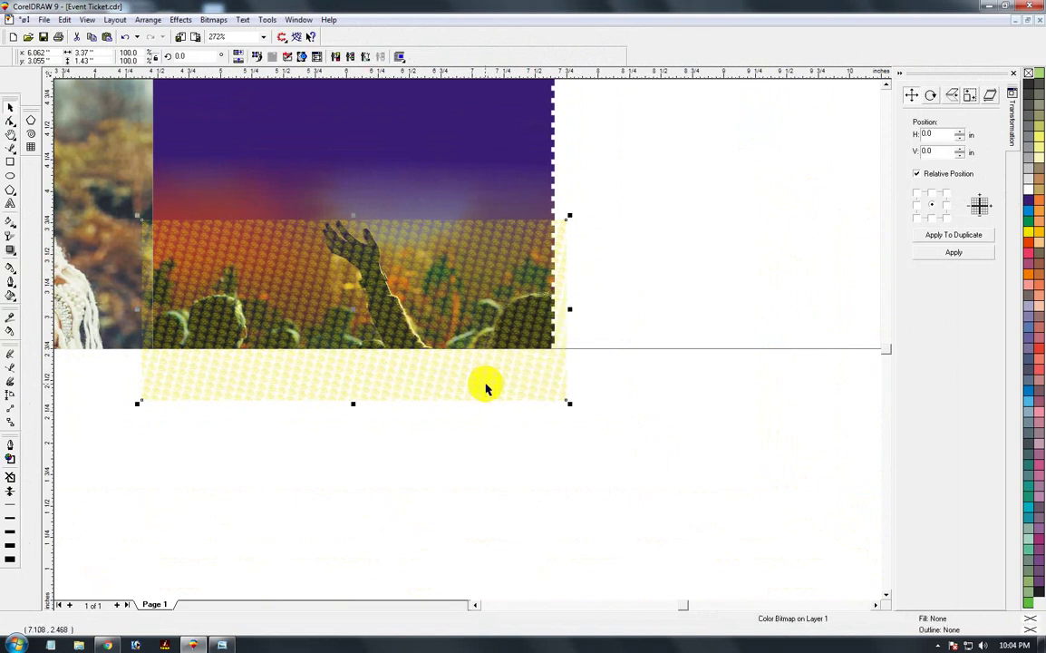
click(10, 251)
mouse_move(335, 311)
mouse_down()
mouse_move(338, 272)
mouse_move(335, 311)
mouse_up()
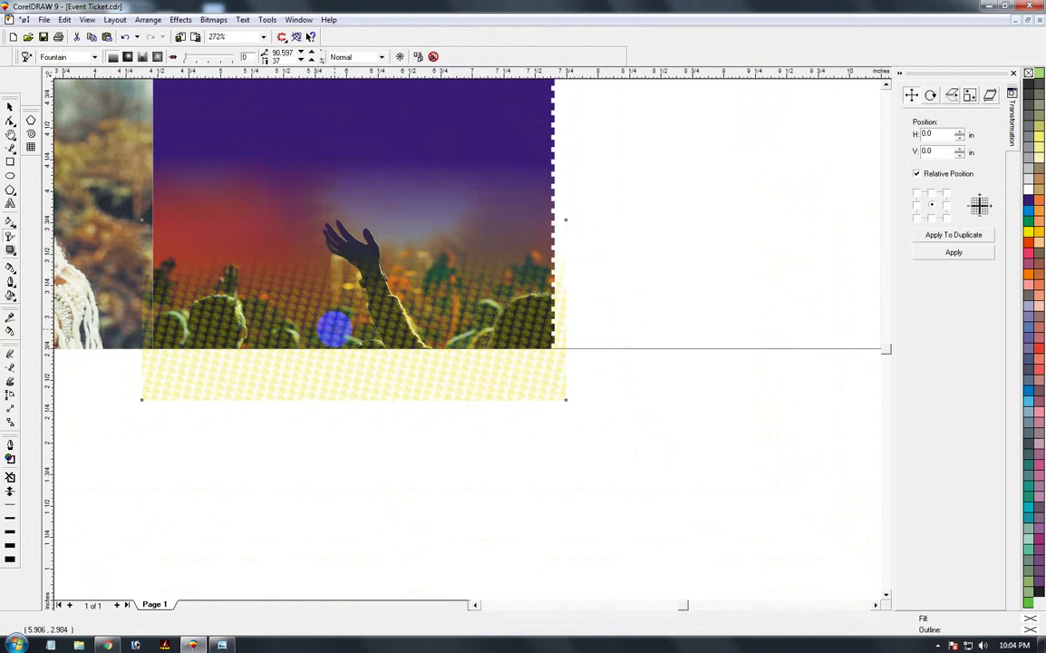
drag(333, 354, 334, 353)
click(9, 107)
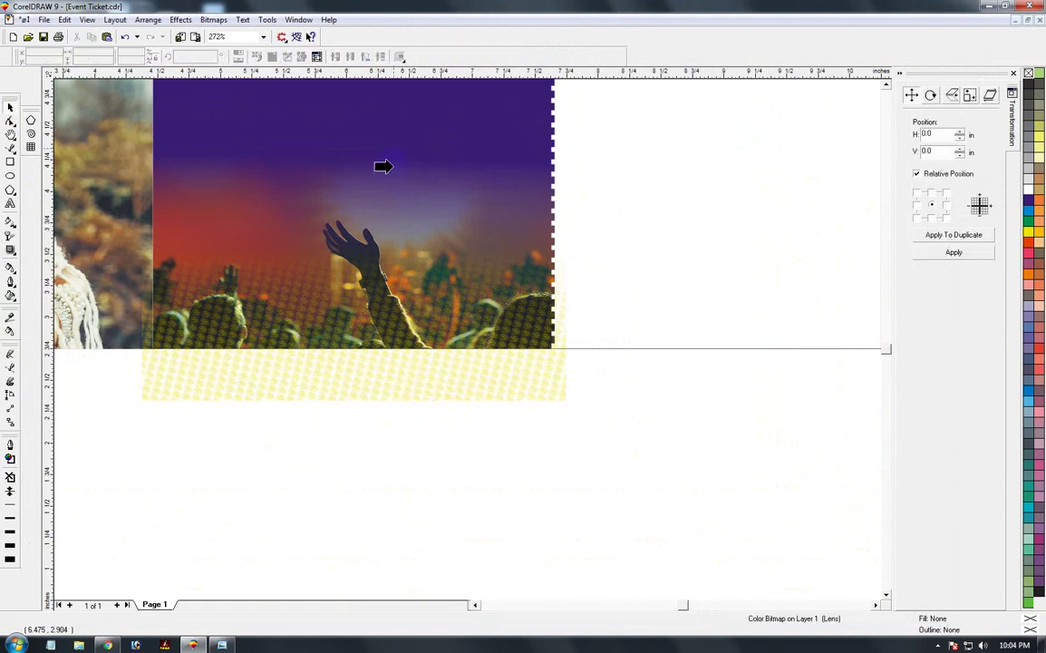
click(385, 437)
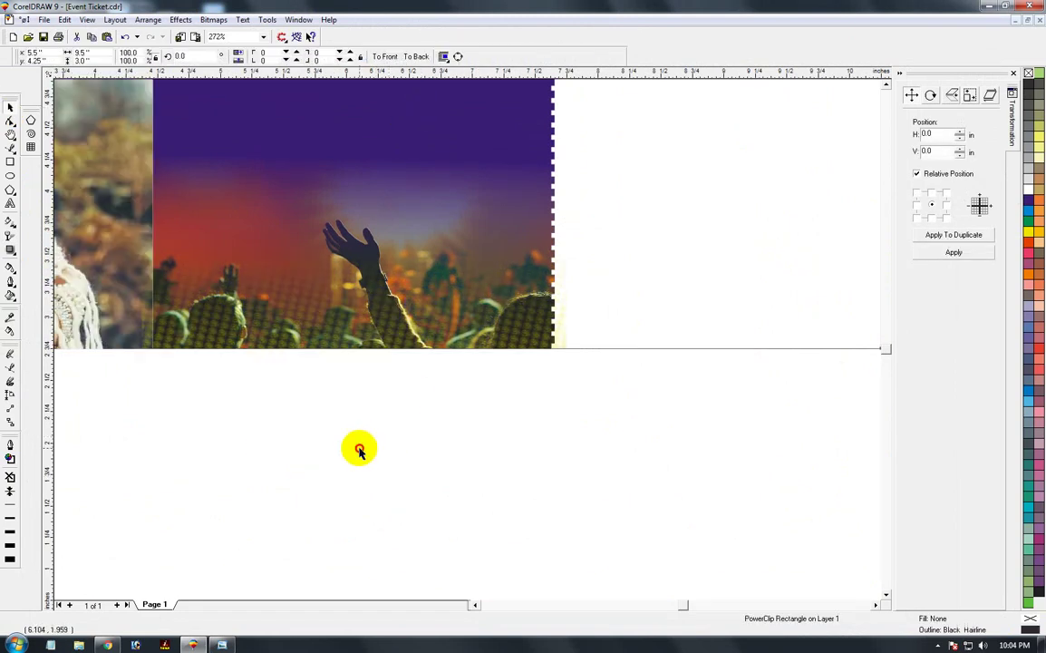
Step: Edit the ticket's PowerClip contents to check the woman photo and pattern bitmap, then finish
scroll(217, 435, down, 3)
click(347, 341)
ctrl+click(426, 299)
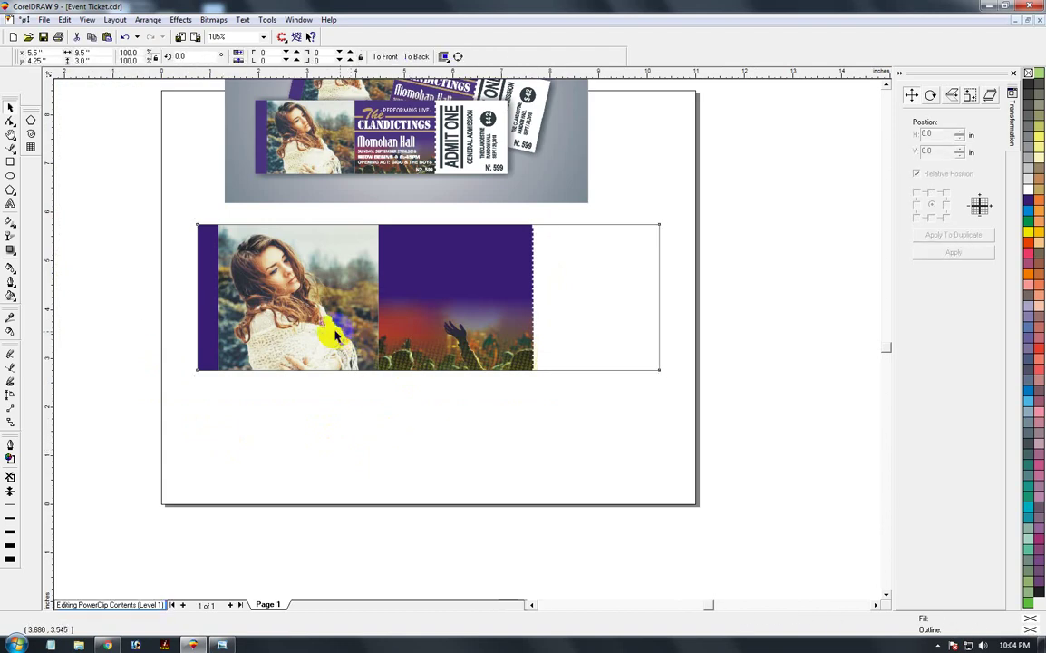
click(328, 340)
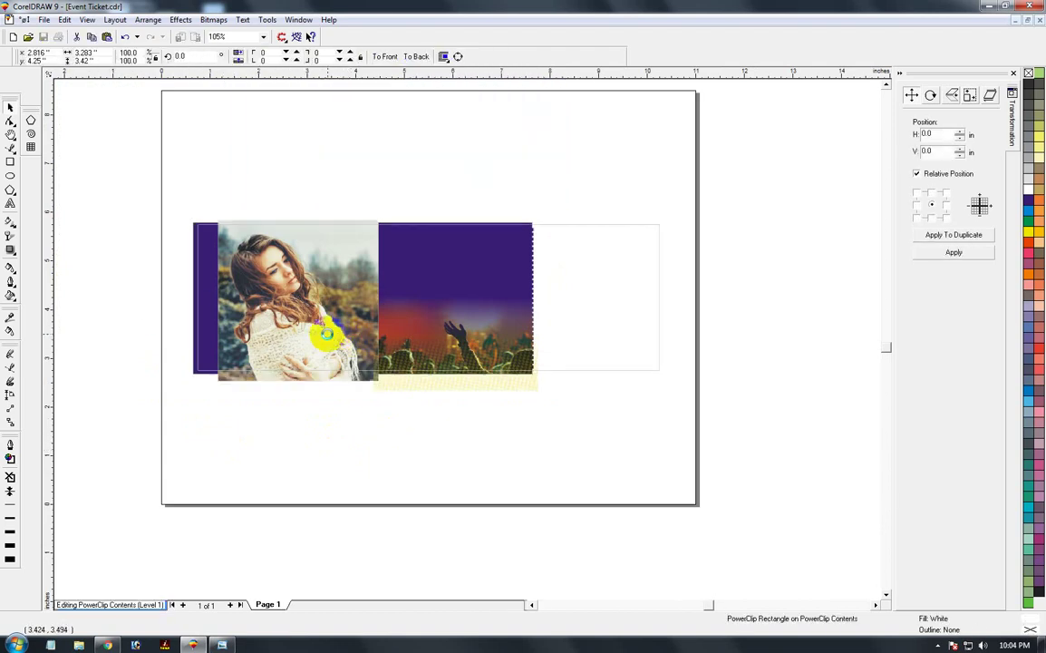
click(533, 387)
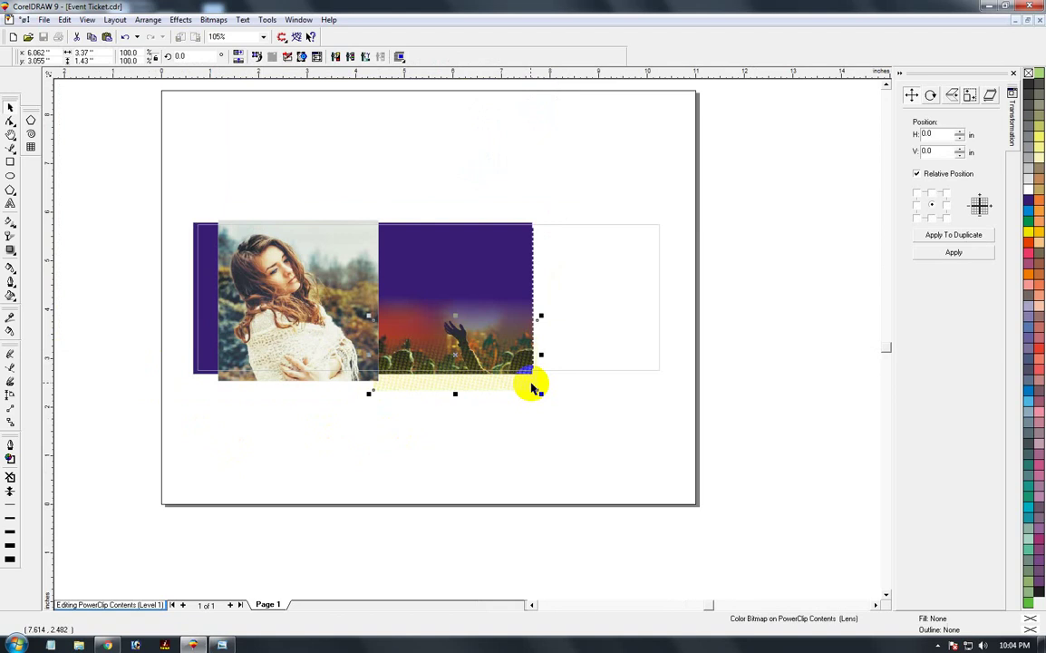
ctrl+click(486, 240)
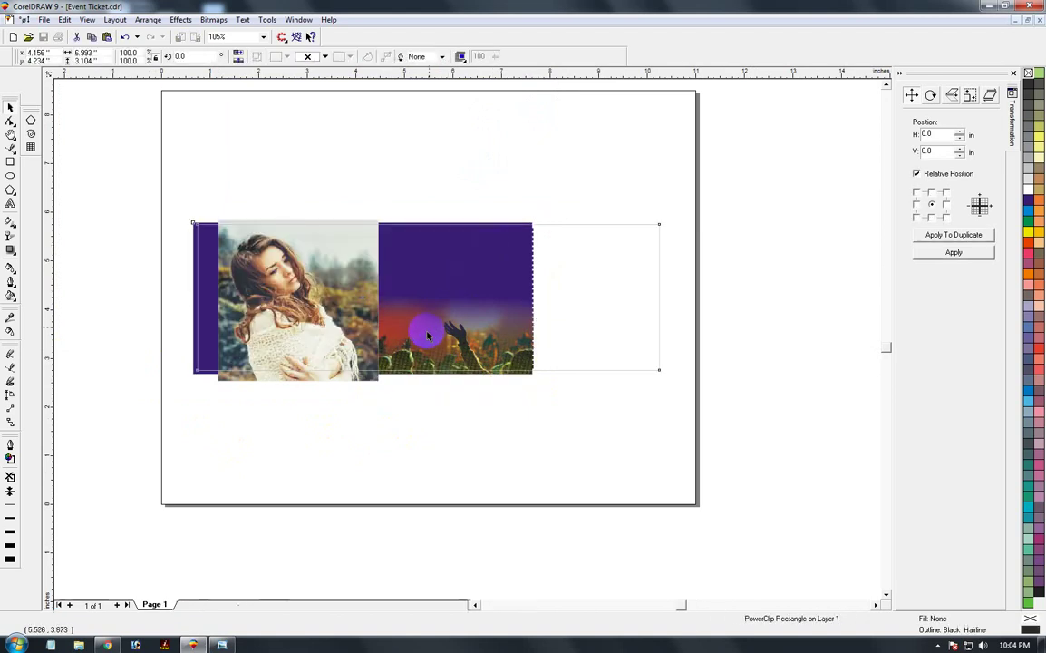
click(353, 408)
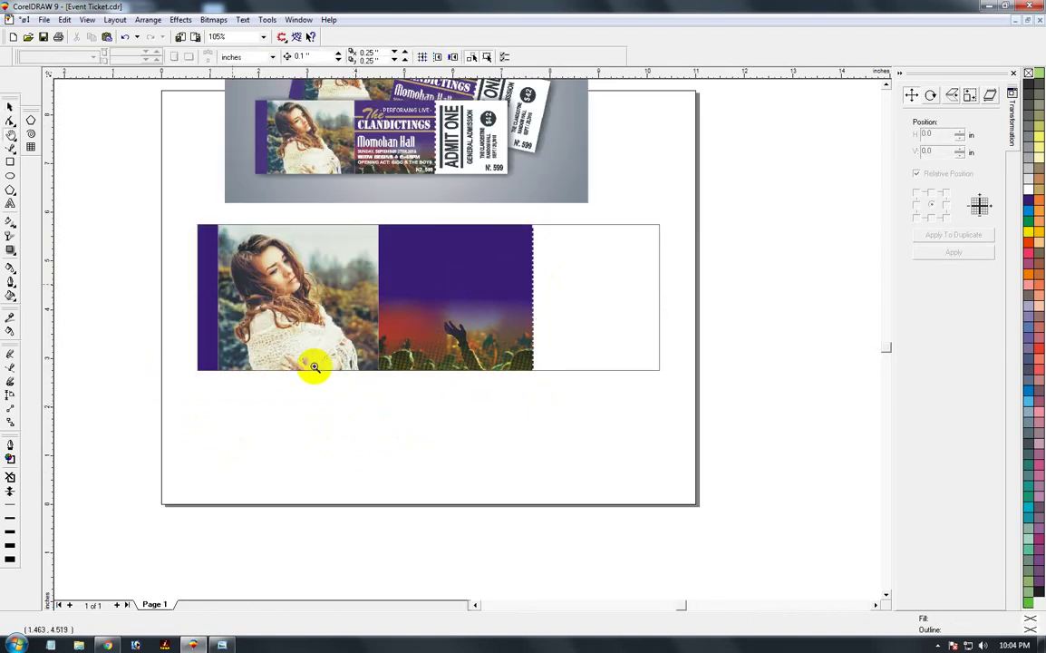
Step: Zoom in on the loose ticket text and select the PERFORMING LIVE curve
drag(147, 196, 697, 426)
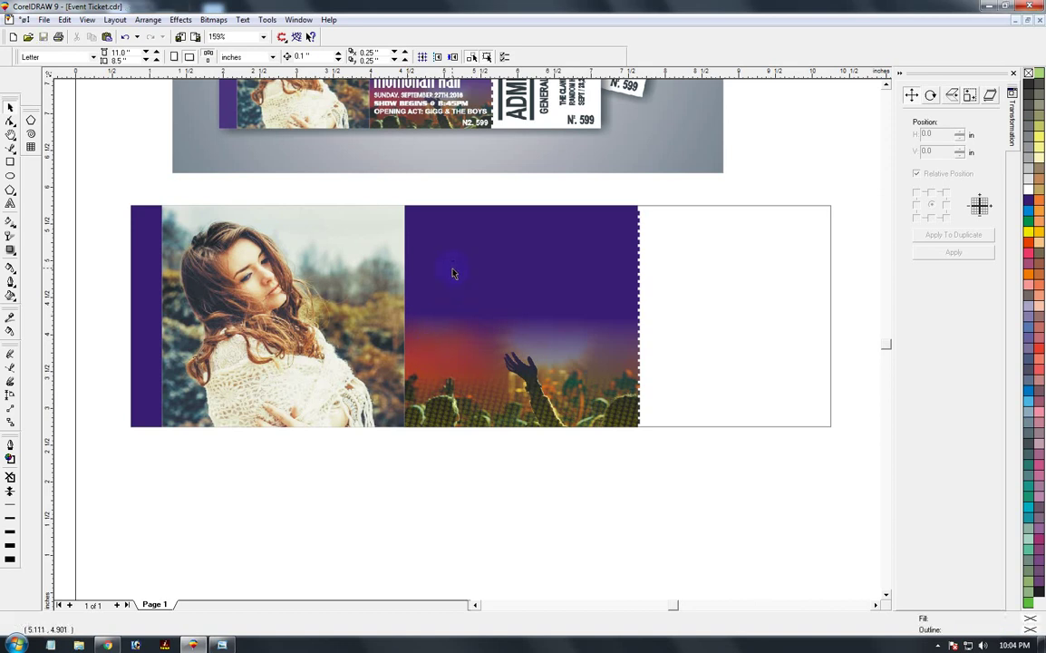
scroll(479, 355, down, 1)
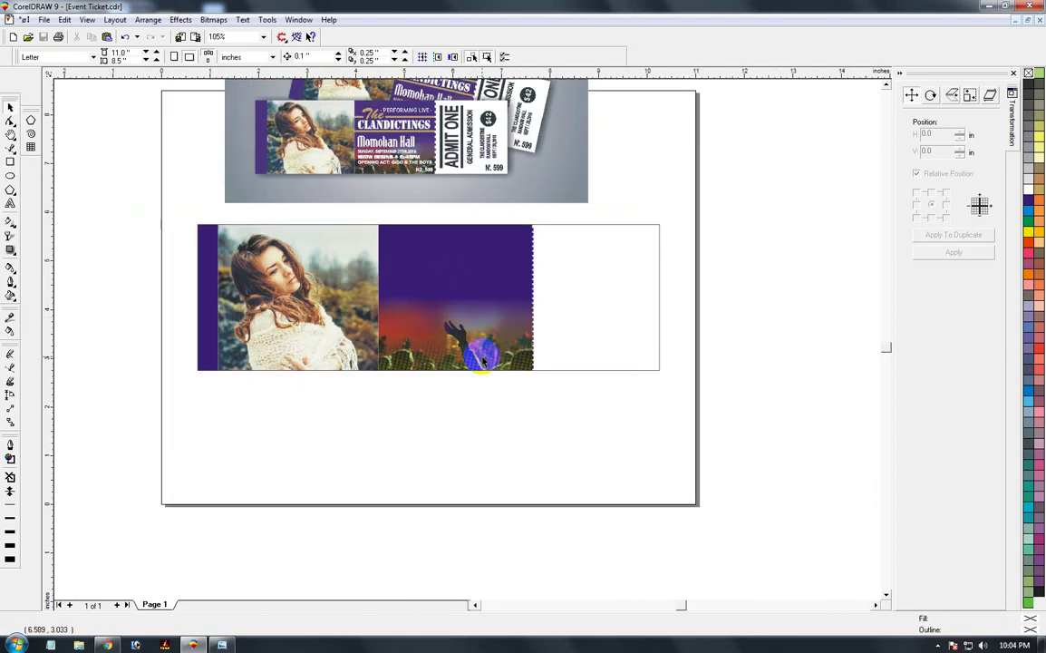
scroll(477, 344, down, 3)
drag(368, 340, 416, 393)
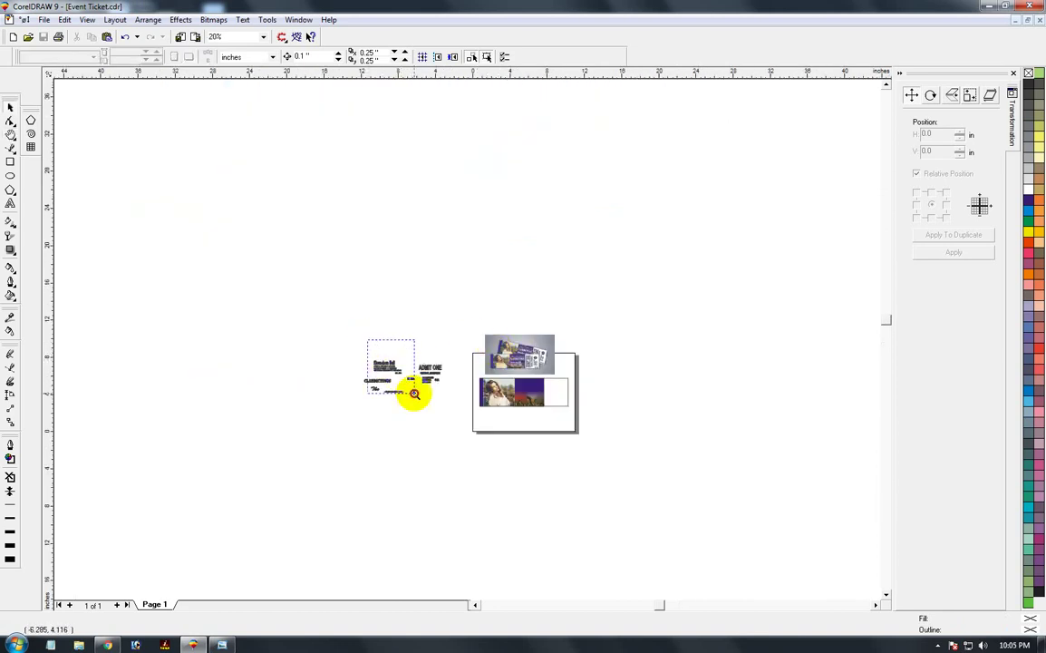
click(10, 107)
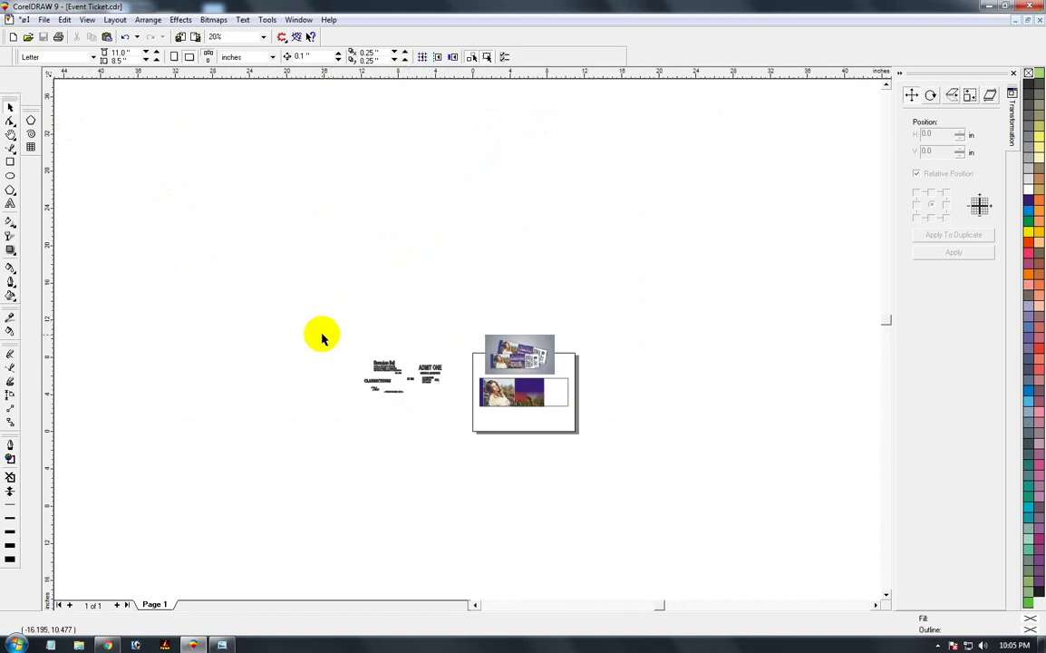
click(398, 395)
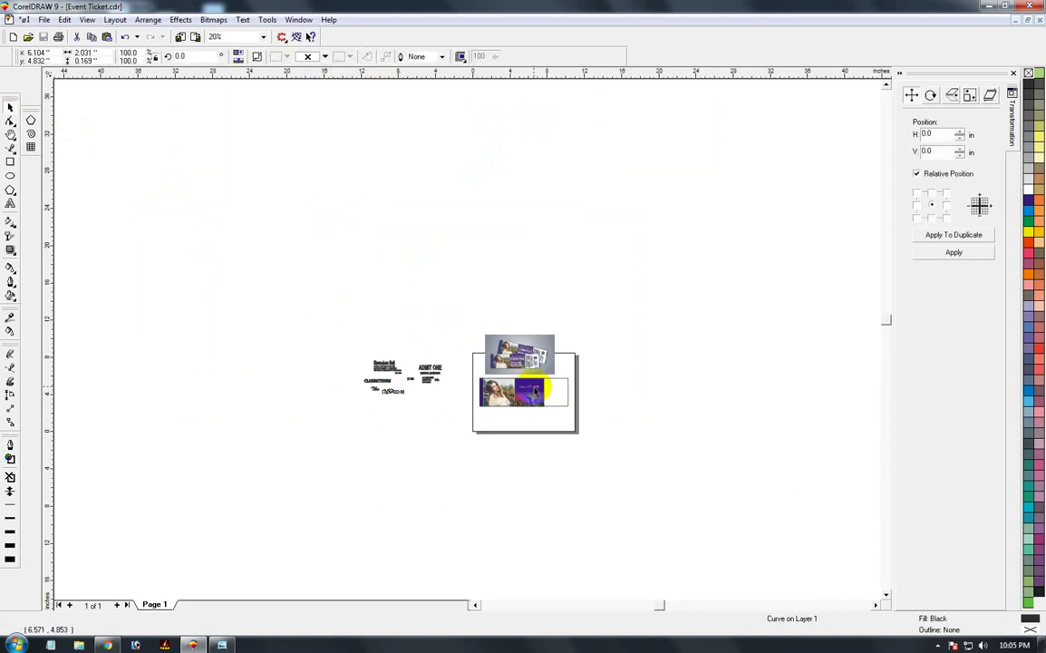
Step: Move PERFORMING LIVE up onto the top of the purple panel
drag(537, 390, 535, 392)
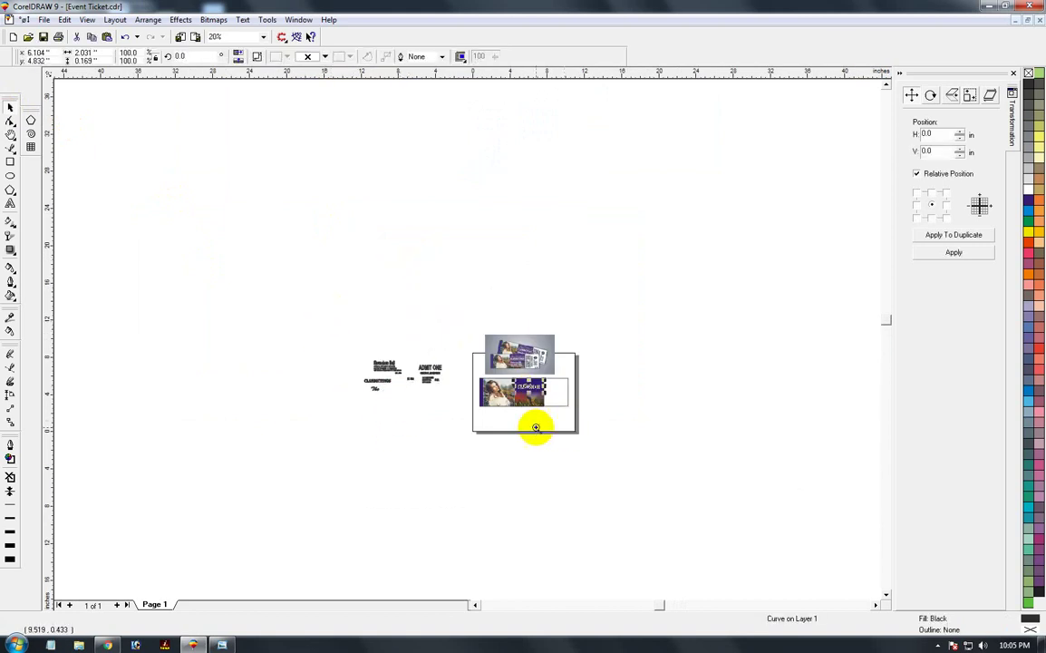
key(F2)
drag(497, 357, 561, 396)
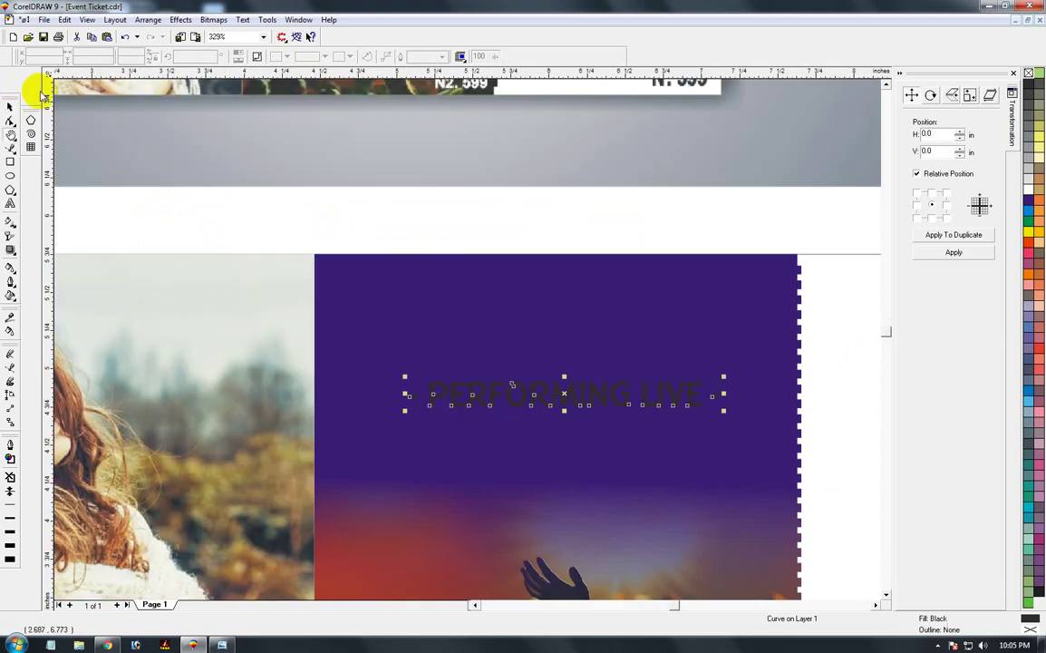
click(11, 108)
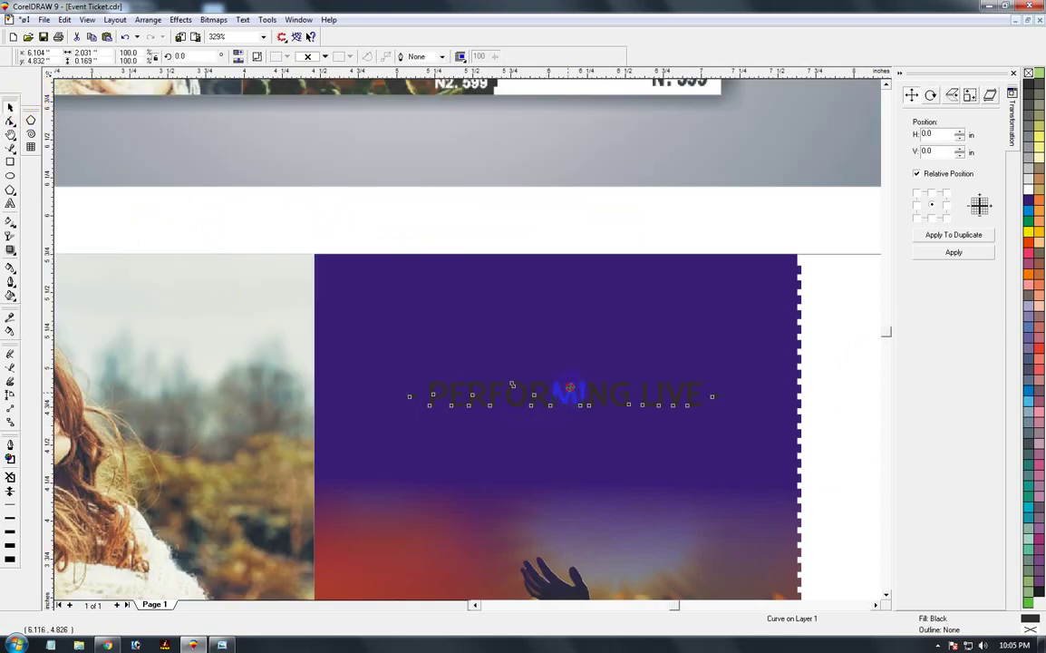
mouse_move(570, 388)
mouse_down()
mouse_move(571, 293)
mouse_move(555, 291)
mouse_up()
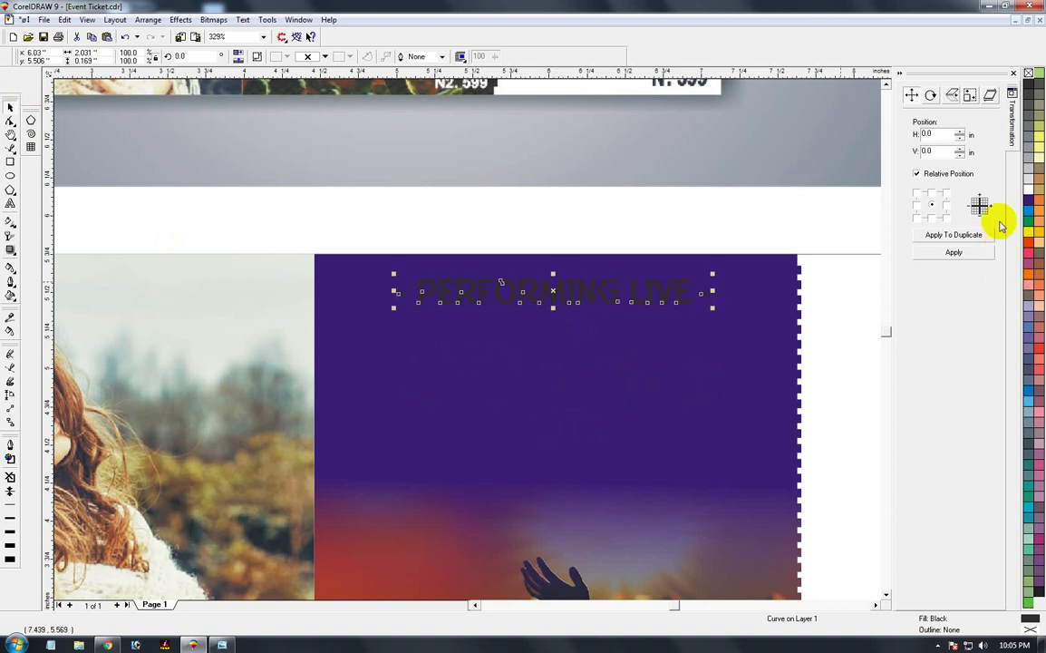
Step: Make the PERFORMING LIVE heading white and nudge it slightly upward
click(1030, 188)
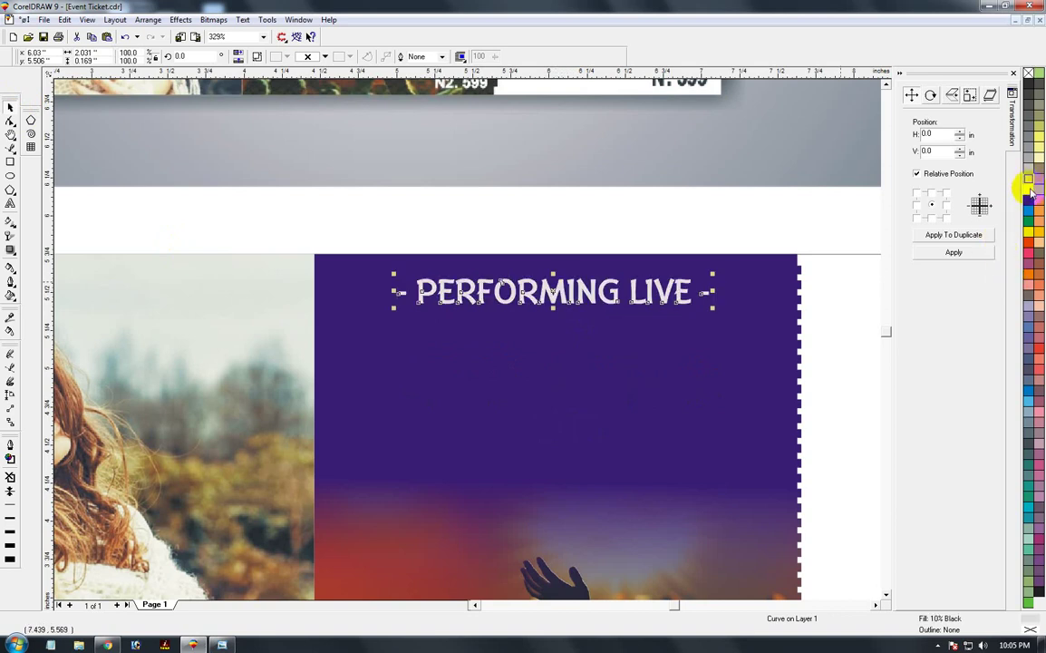
click(1029, 186)
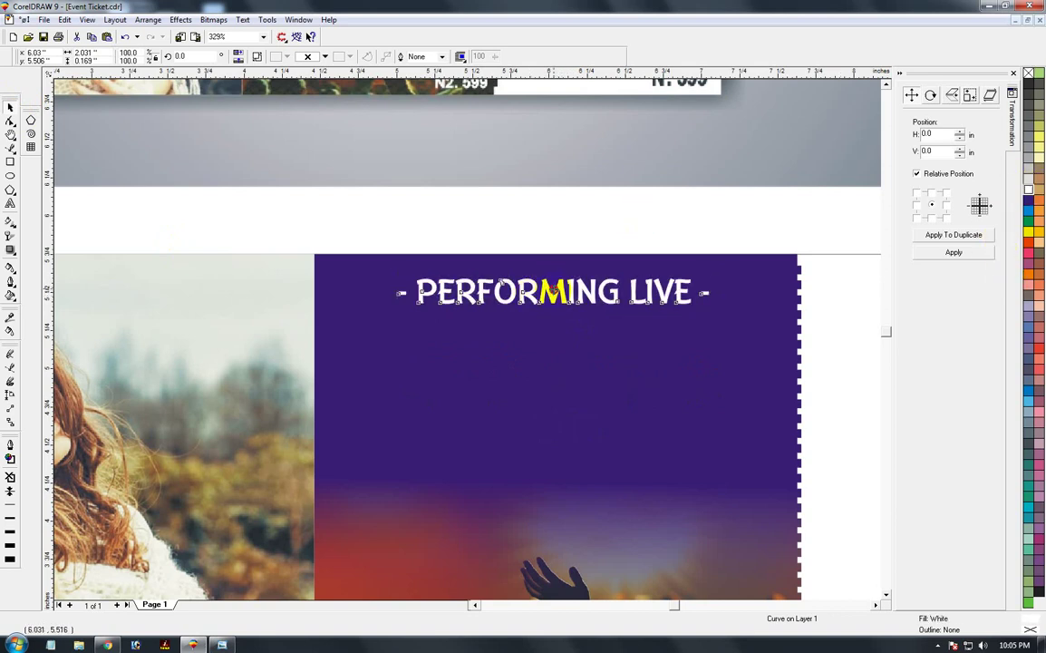
drag(550, 290, 551, 286)
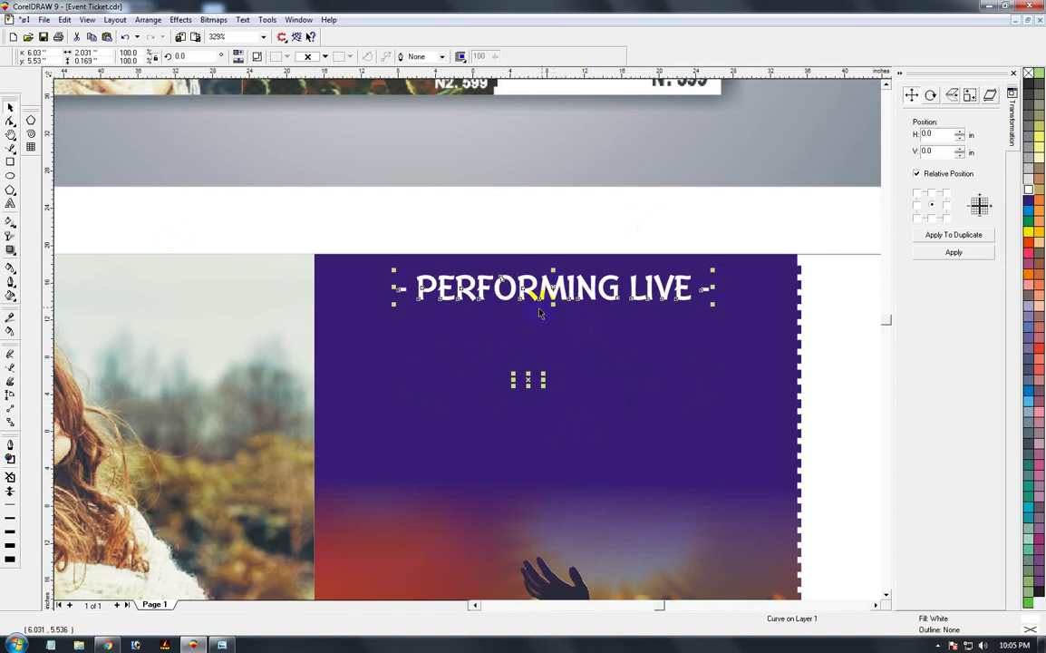
key(F4)
click(328, 331)
drag(387, 360, 444, 401)
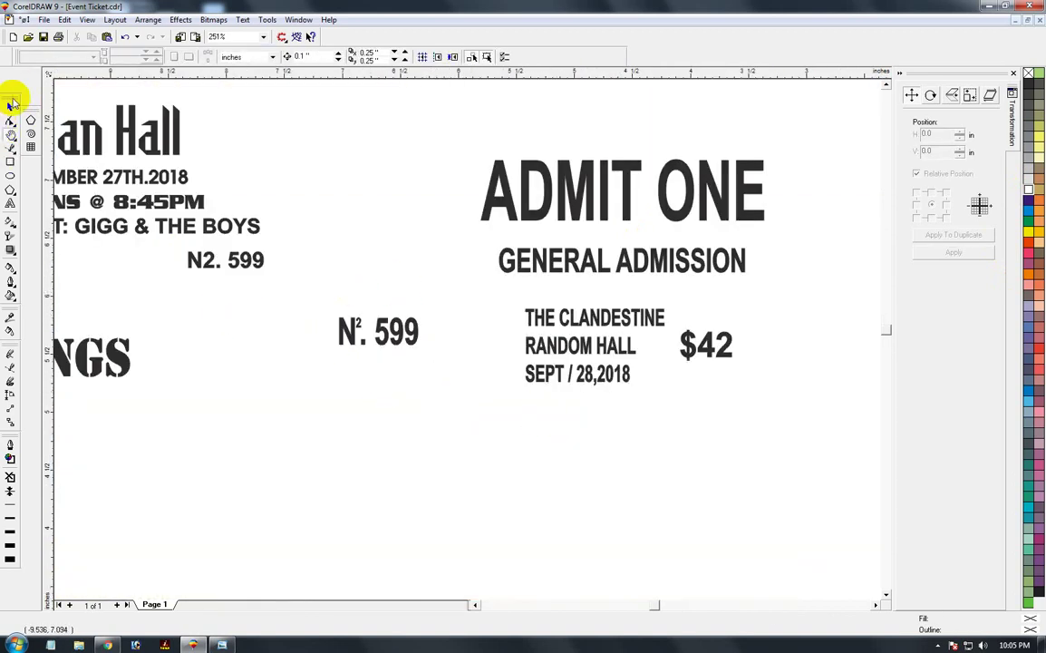
Step: Select the loose Momohan Hall, ADMIT ONE and $42 text and move it onto the page
key(F4)
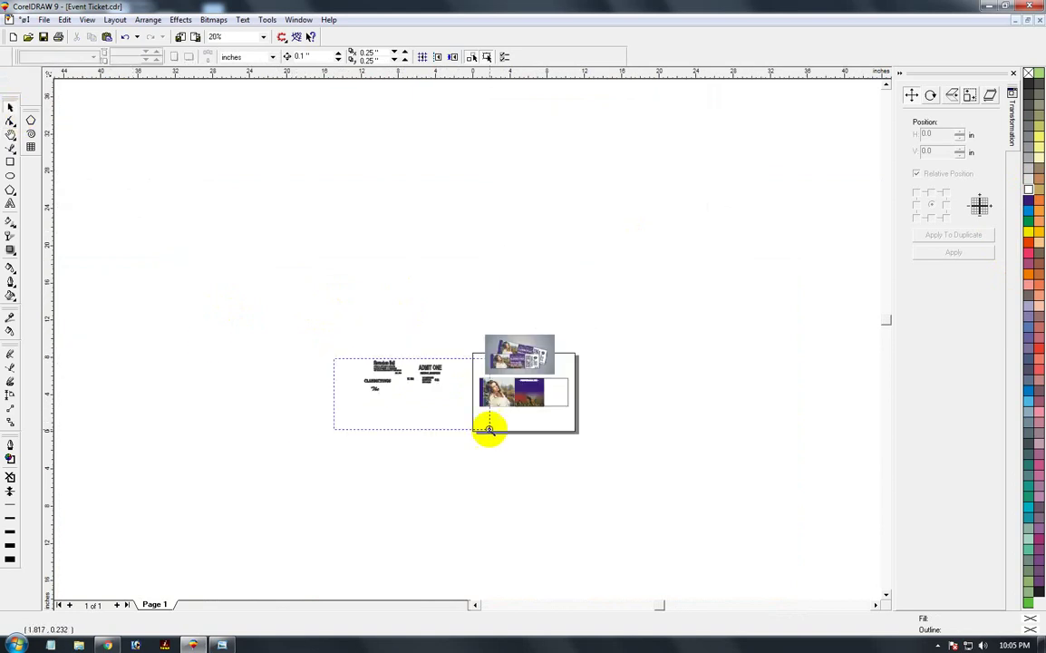
drag(334, 358, 489, 430)
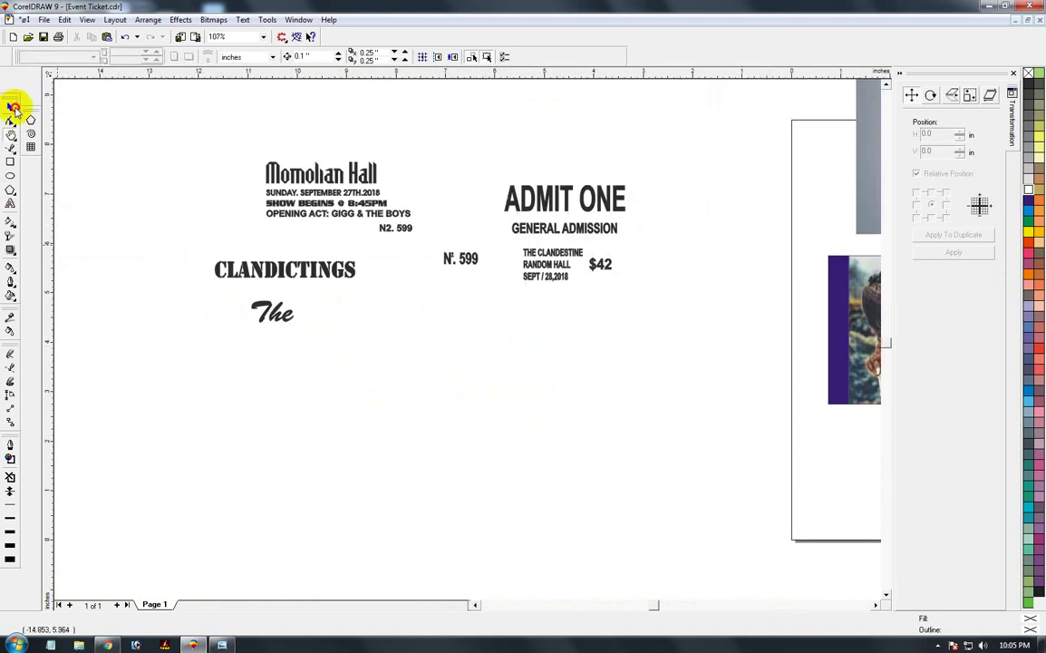
drag(154, 135, 691, 367)
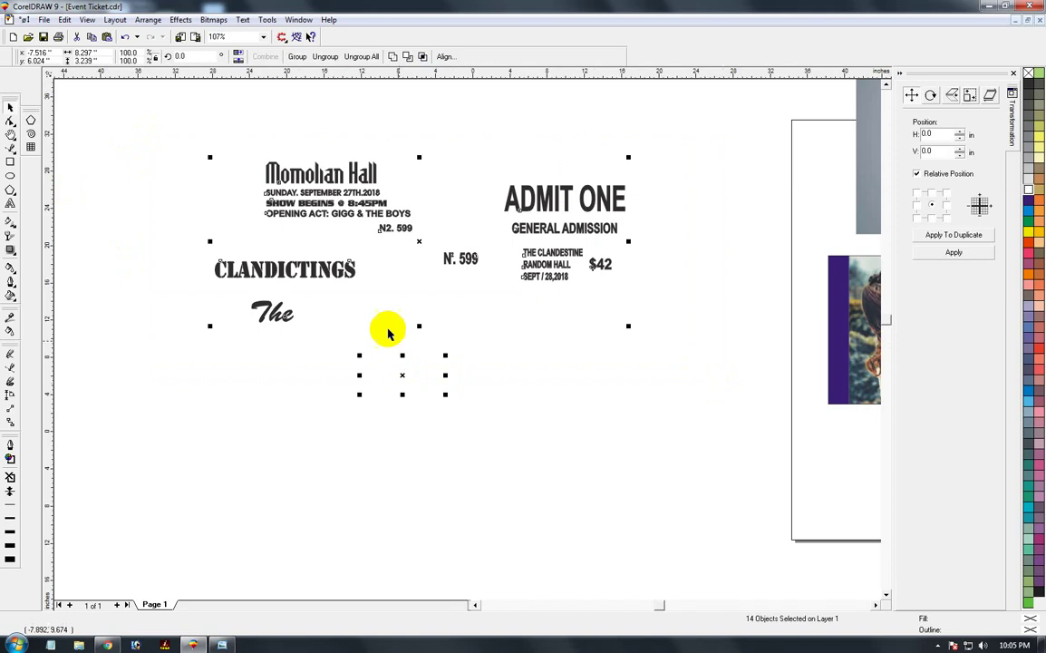
key(F4)
mouse_move(404, 373)
mouse_down()
mouse_move(547, 441)
mouse_move(530, 432)
mouse_up()
Step: Move the word 'The' onto the purple panel below PERFORMING LIVE
key(F2)
drag(461, 364, 634, 499)
click(10, 106)
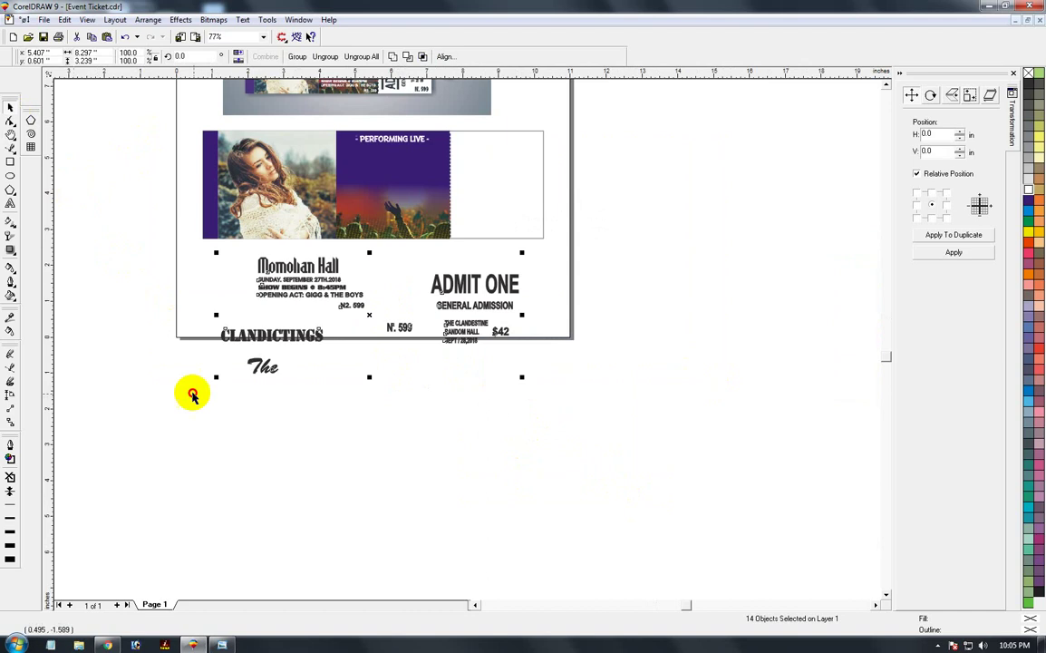
click(264, 365)
drag(317, 297, 363, 158)
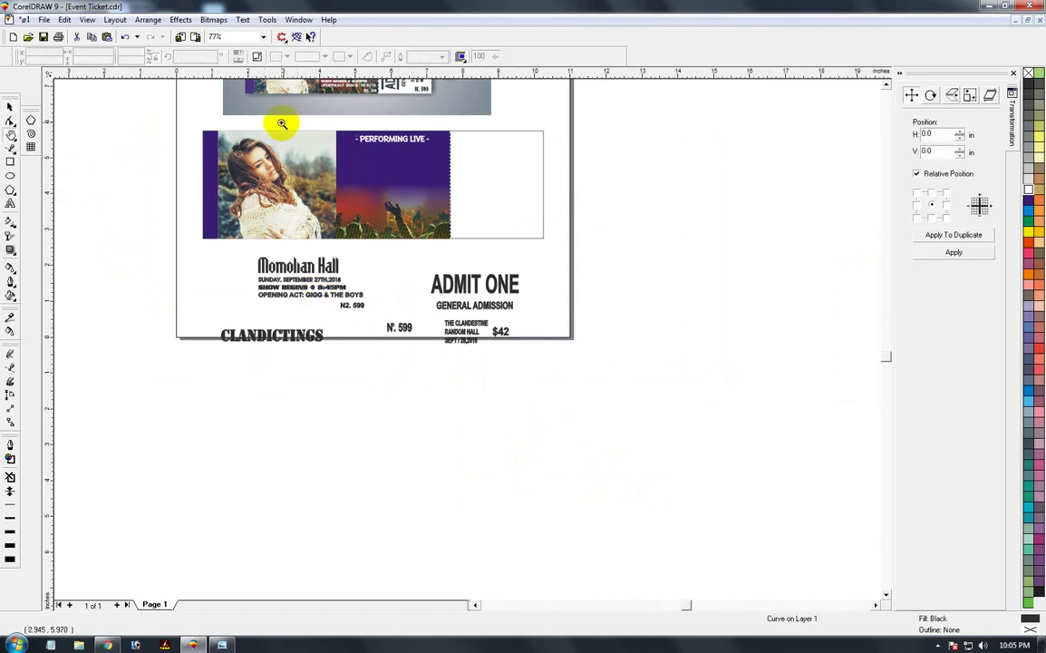
click(467, 214)
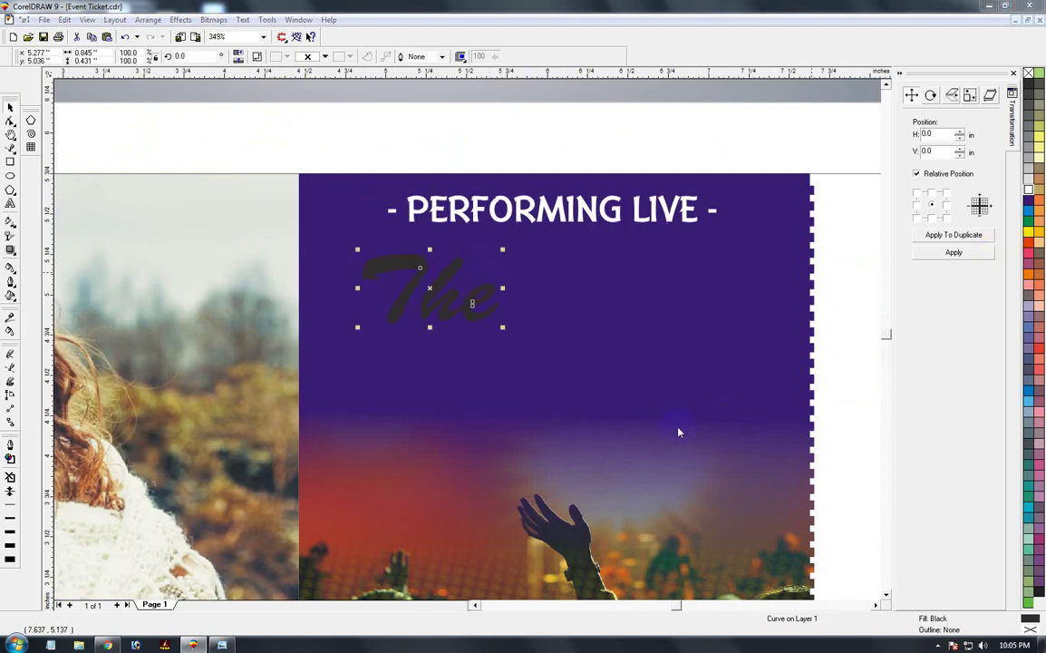
Step: Fill 'The' with RGB Gold via Uniform Fill and draw a thin bar to its left
key(shift+F11)
click(168, 399)
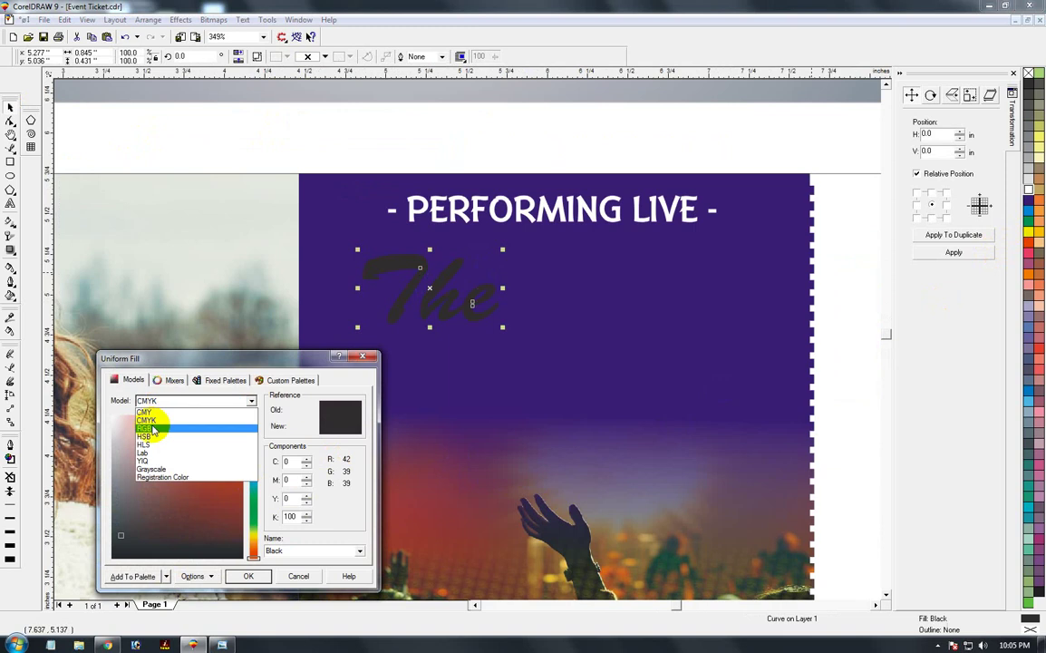
click(150, 444)
click(320, 549)
click(342, 575)
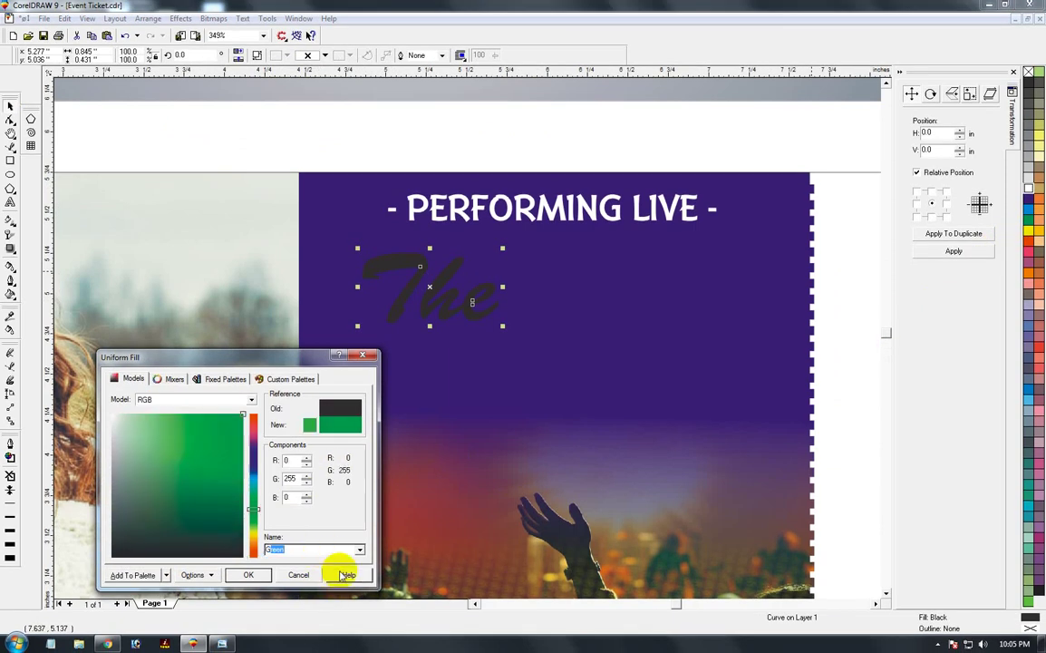
text(Gold)
key(Return)
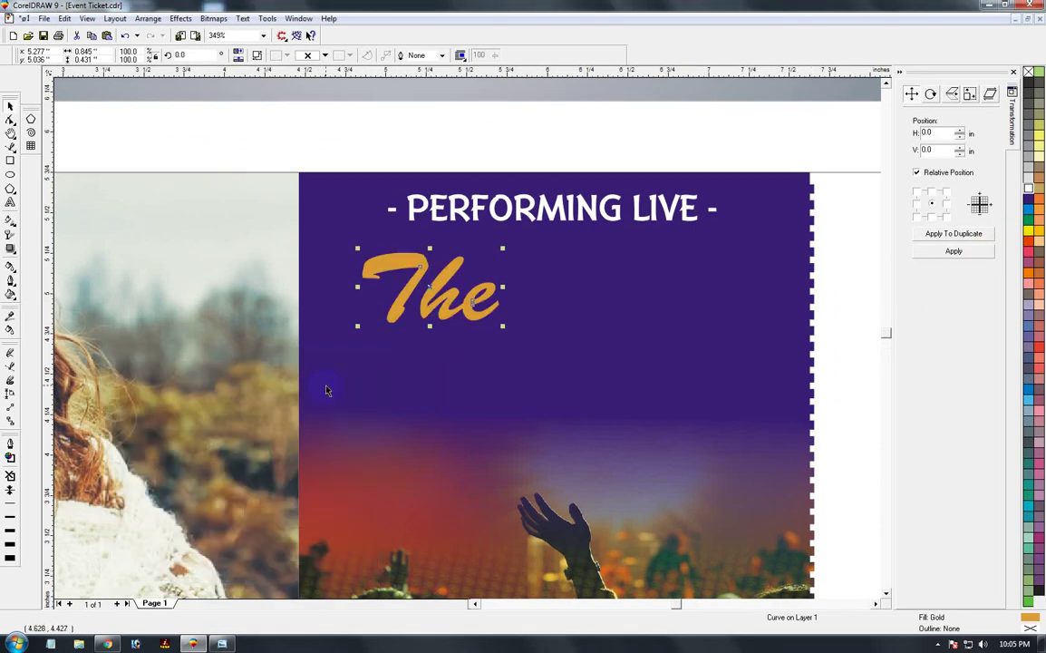
click(10, 161)
drag(295, 288, 486, 306)
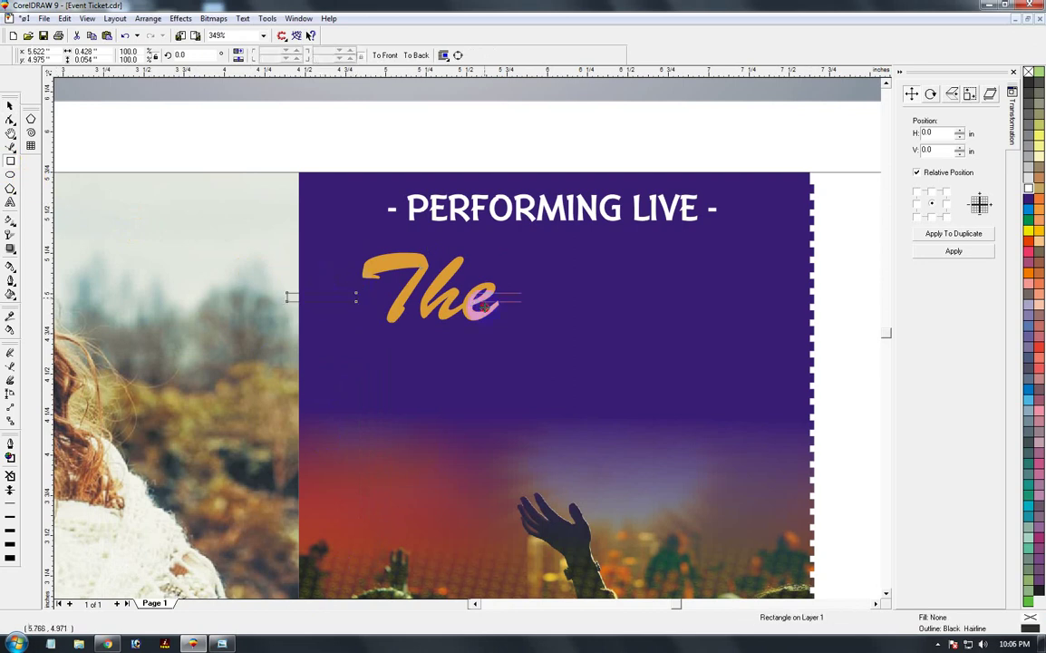
Step: Convert the thin bar to curves, stretch its nodes, and place a longer bar below 'The'
key(ctrl+q)
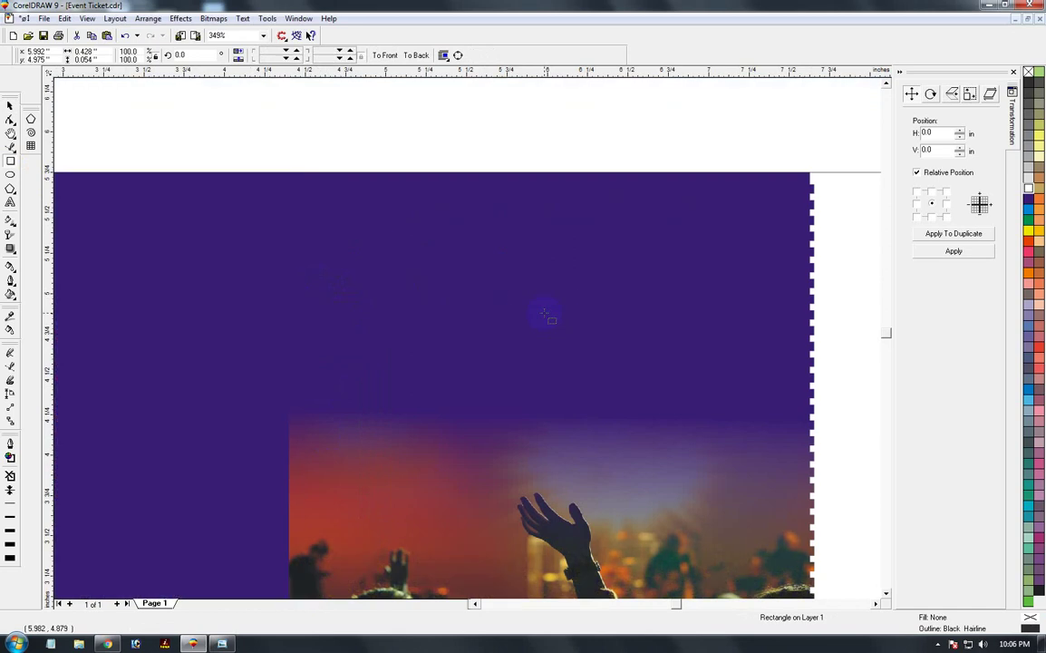
key(F10)
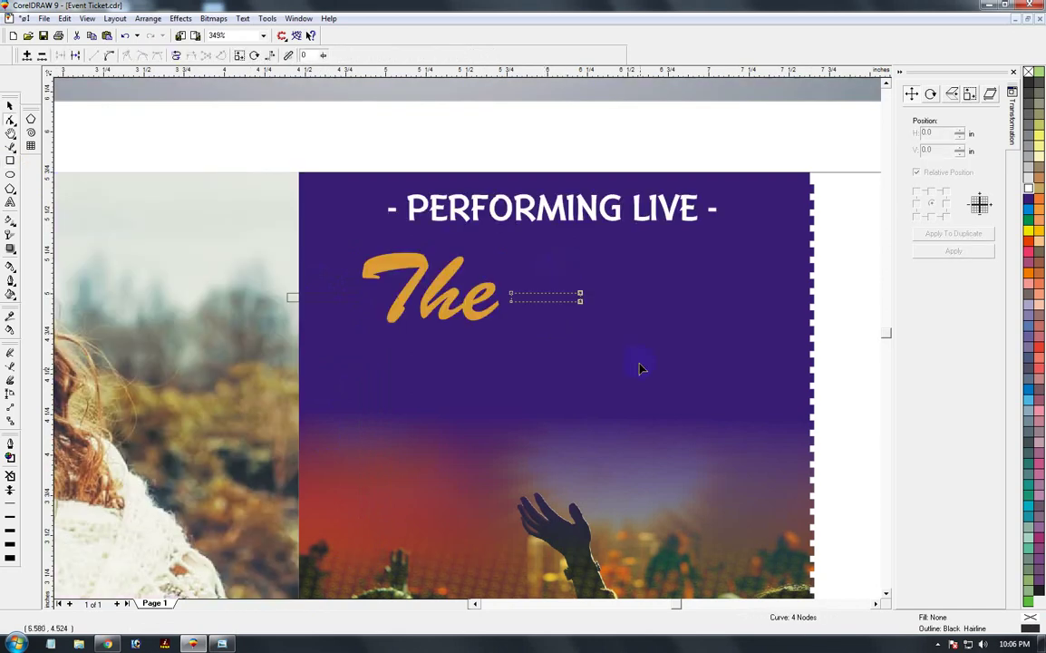
key(Right)
key(Right)
key(Right)
key(Right)
key(Right)
key(Right)
key(Right)
key(Right)
click(342, 292)
click(355, 307)
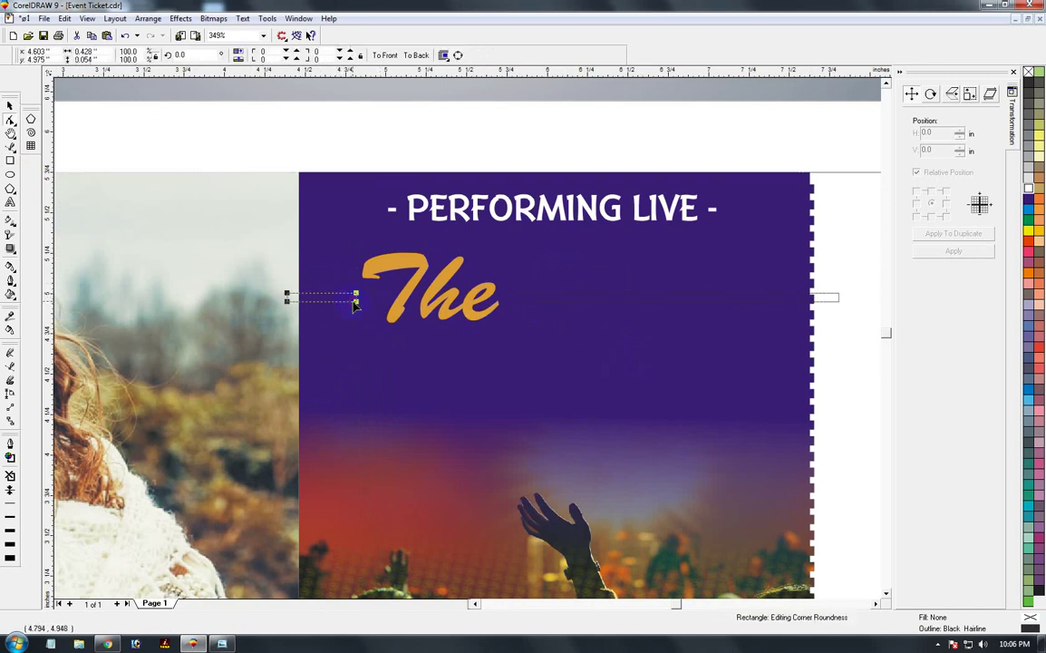
drag(382, 359, 392, 367)
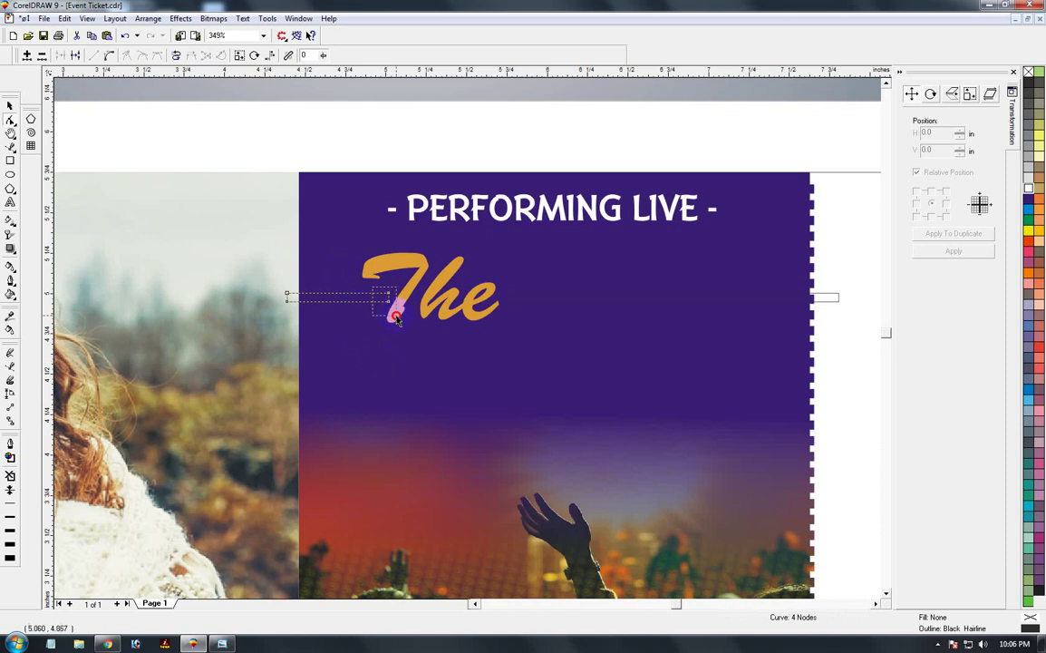
click(10, 107)
drag(591, 298, 591, 384)
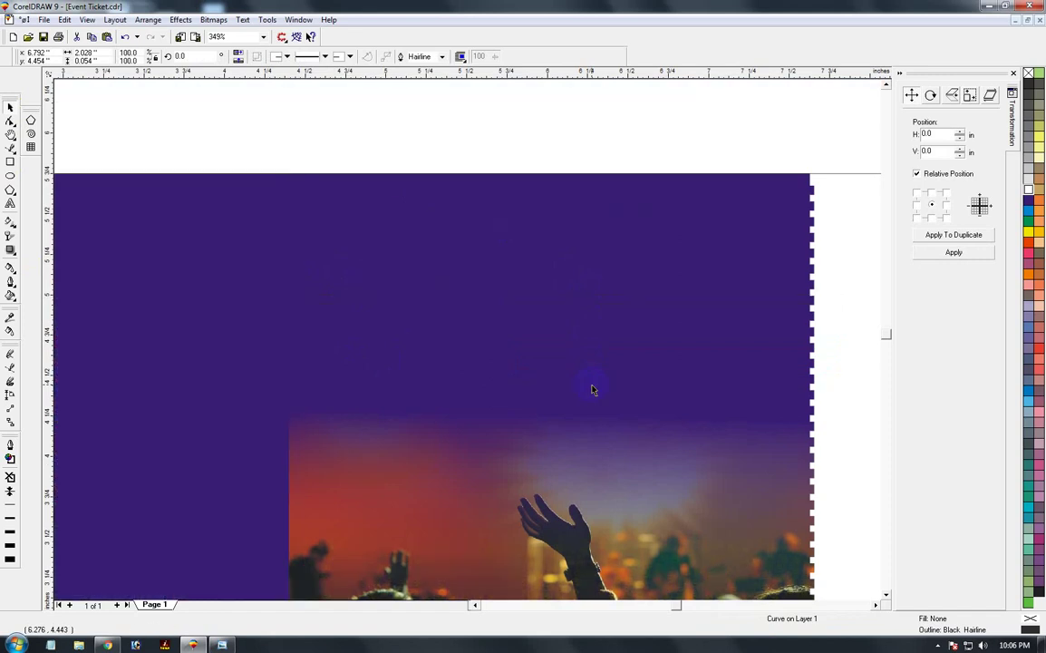
key(F10)
key(Left)
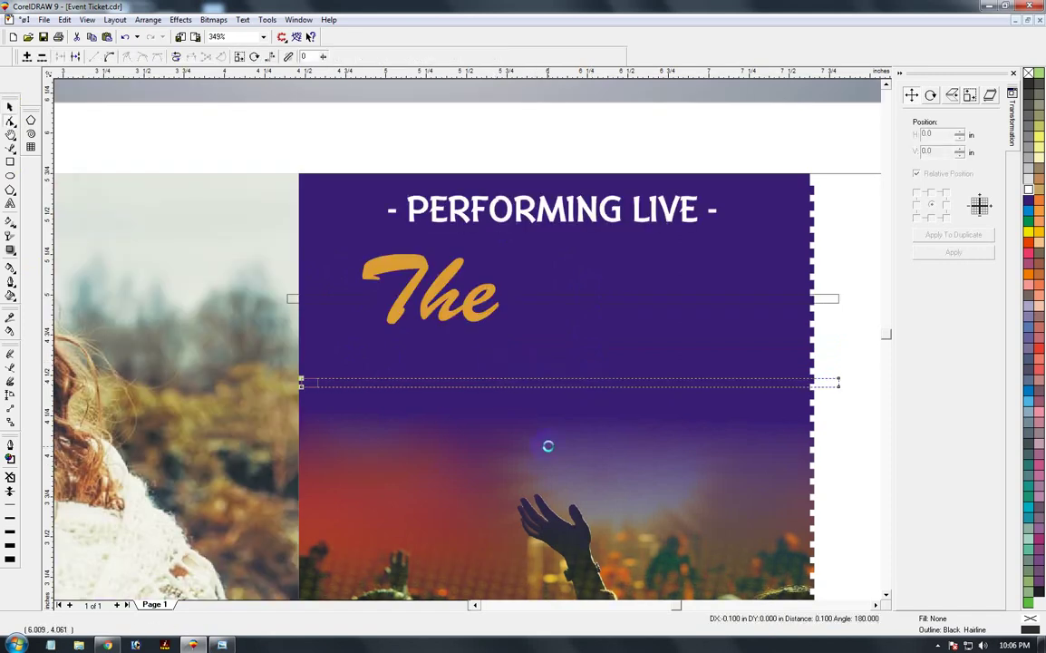
Step: Combine the three bars into one curve with a gold fill and no outline
click(11, 108)
shift+click(309, 298)
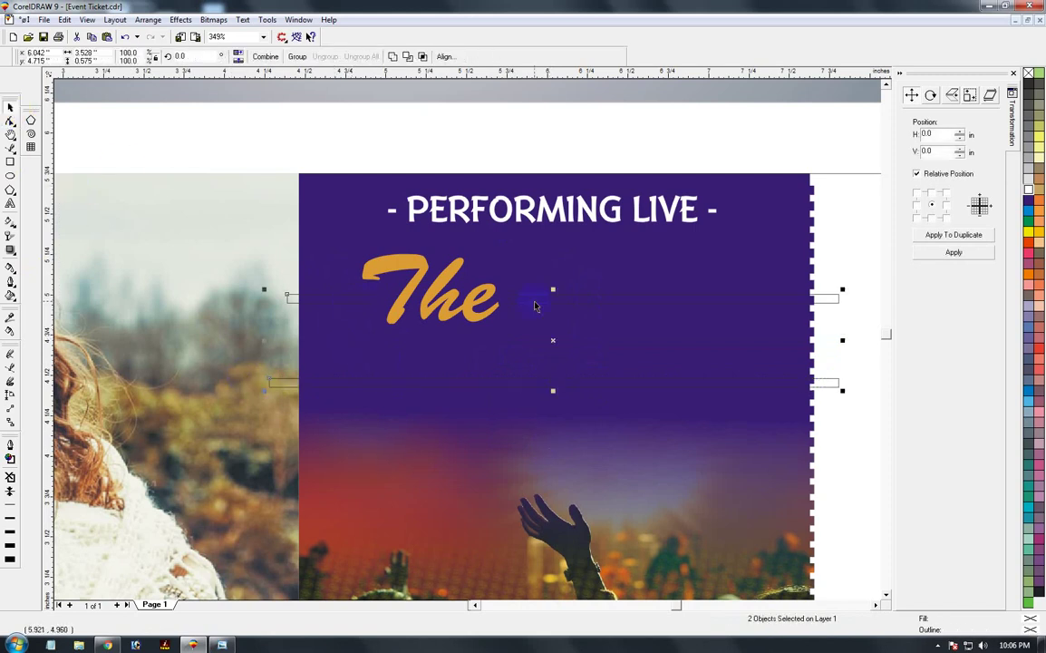
click(265, 56)
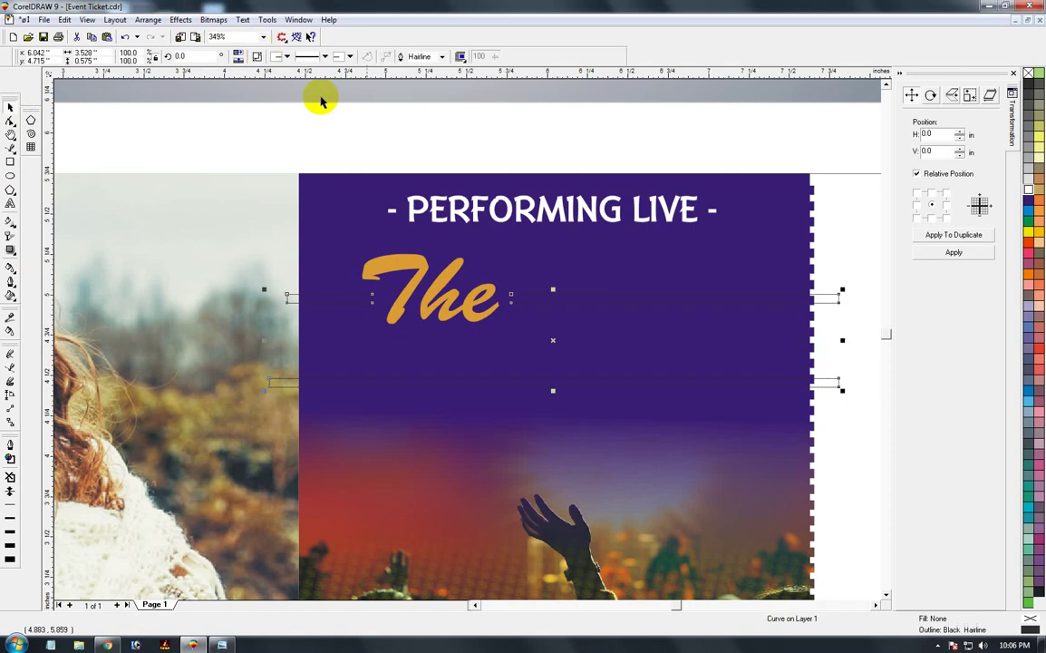
click(440, 286)
key(shift+F11)
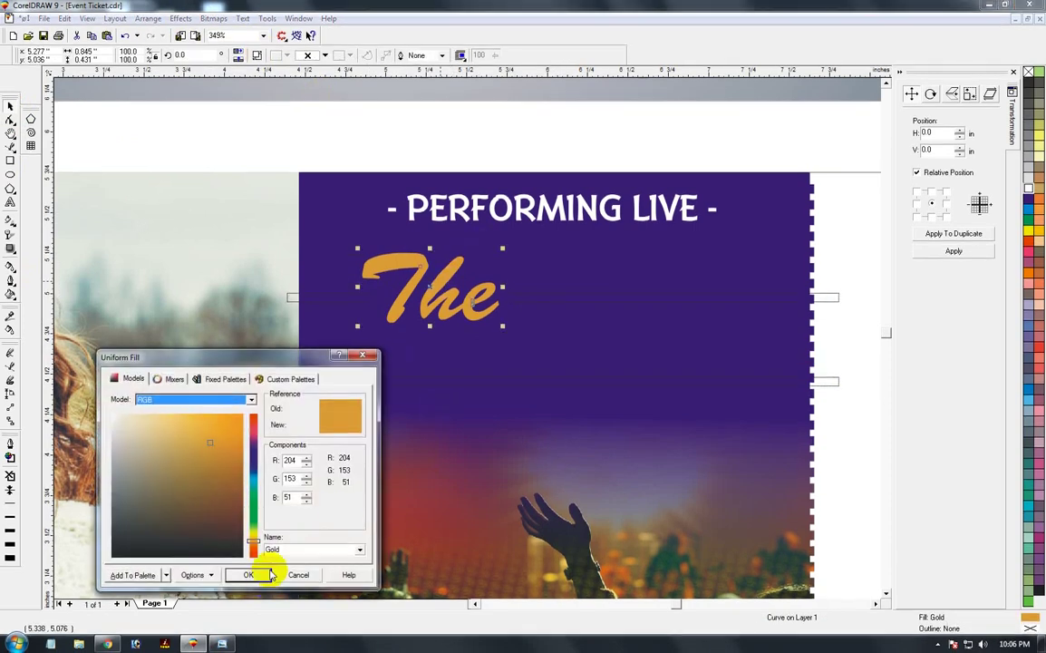
key(Escape)
click(453, 396)
click(460, 390)
click(460, 389)
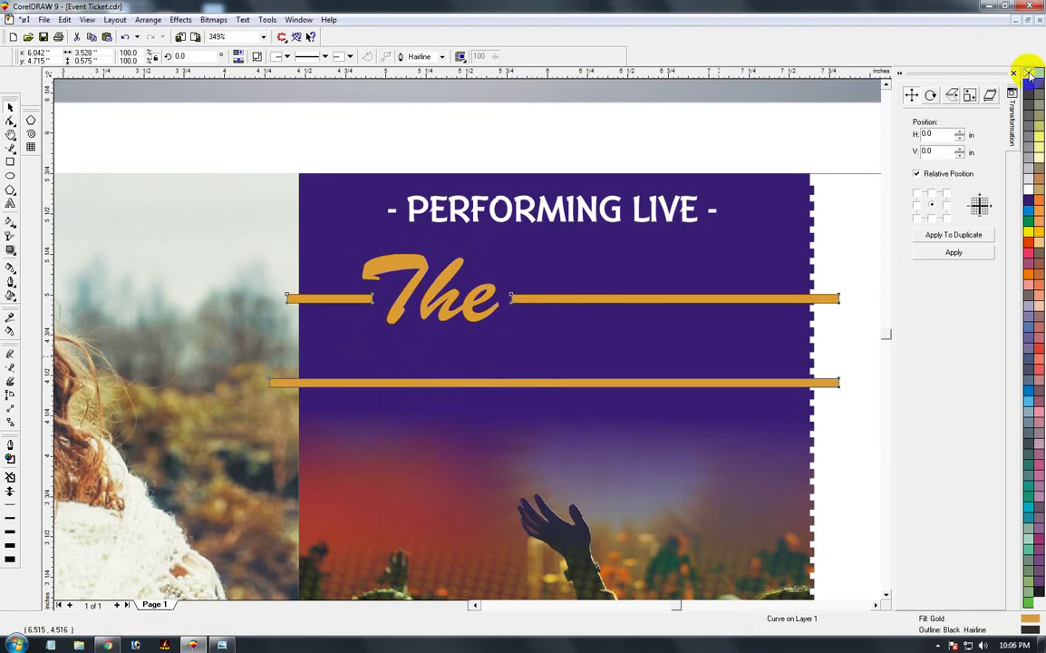
right_click(1028, 73)
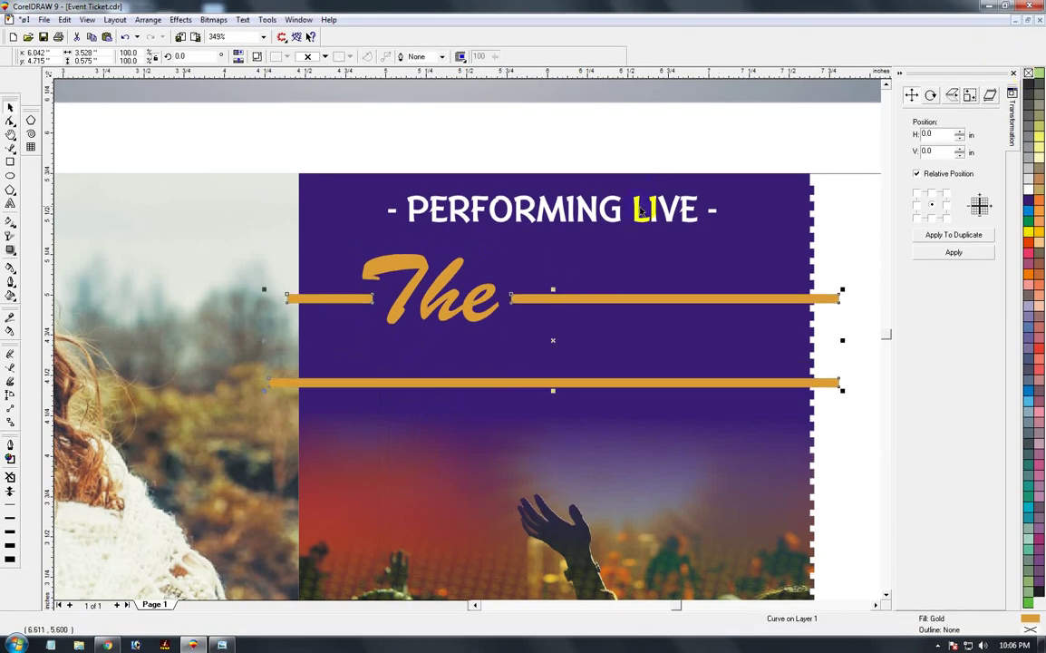
click(564, 271)
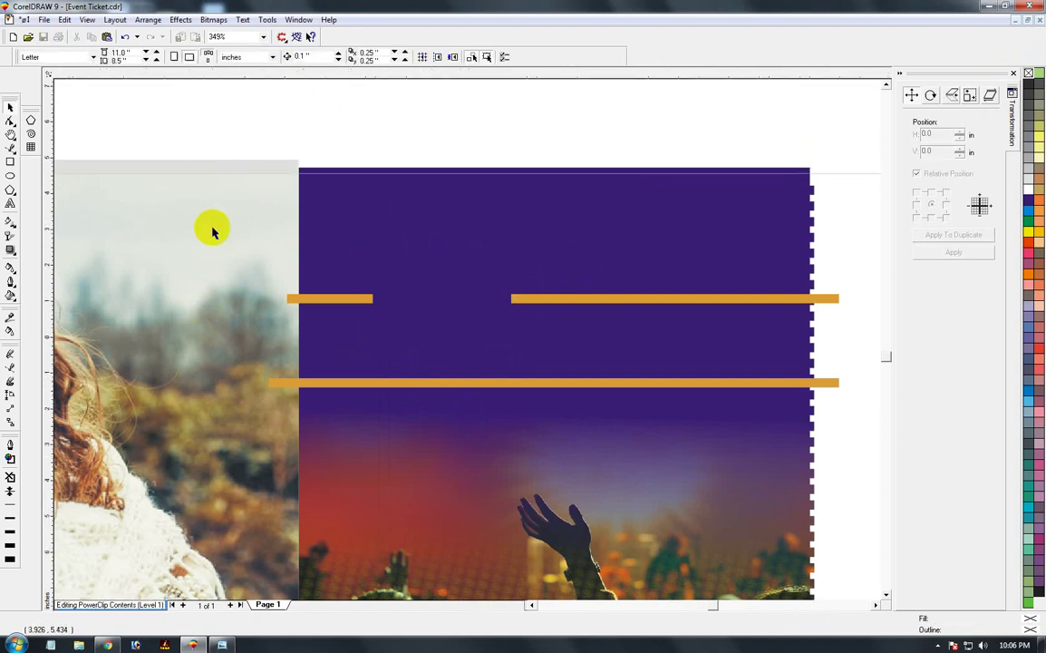
Step: Finish editing the panel contents and move the CLANDICTINGS group onto the purple panel
scroll(212, 231, down, 4)
click(281, 211)
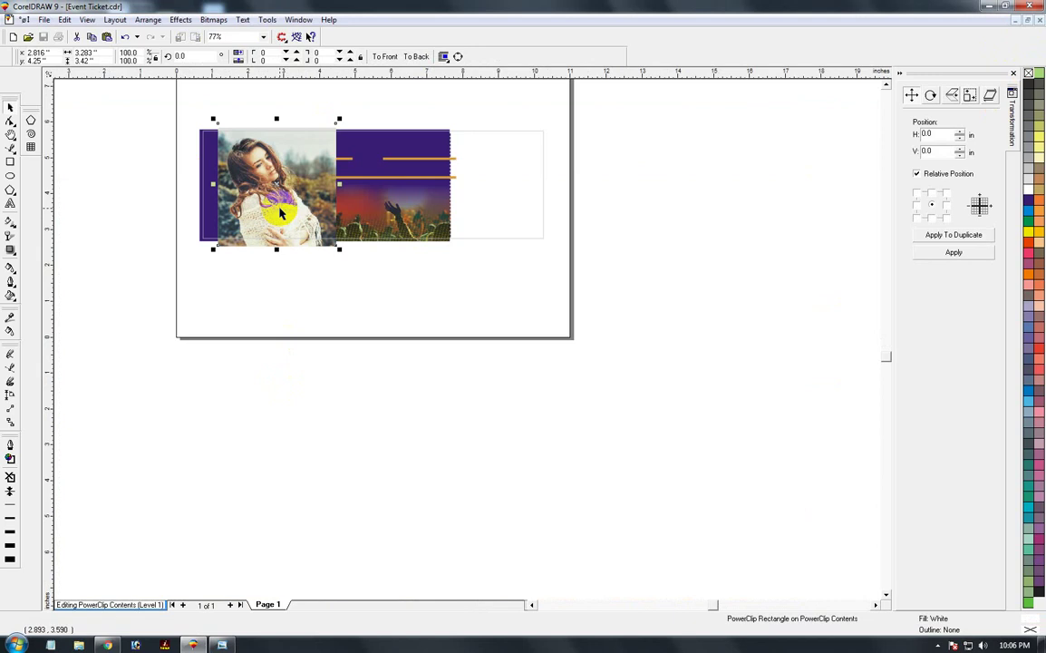
ctrl+click(322, 280)
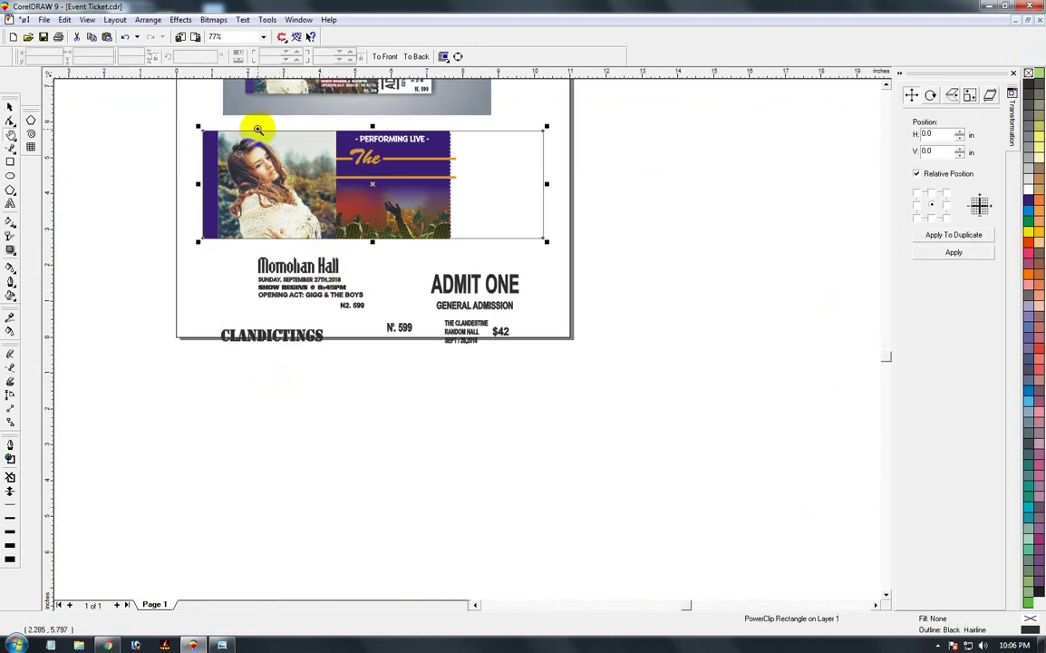
drag(258, 130, 526, 283)
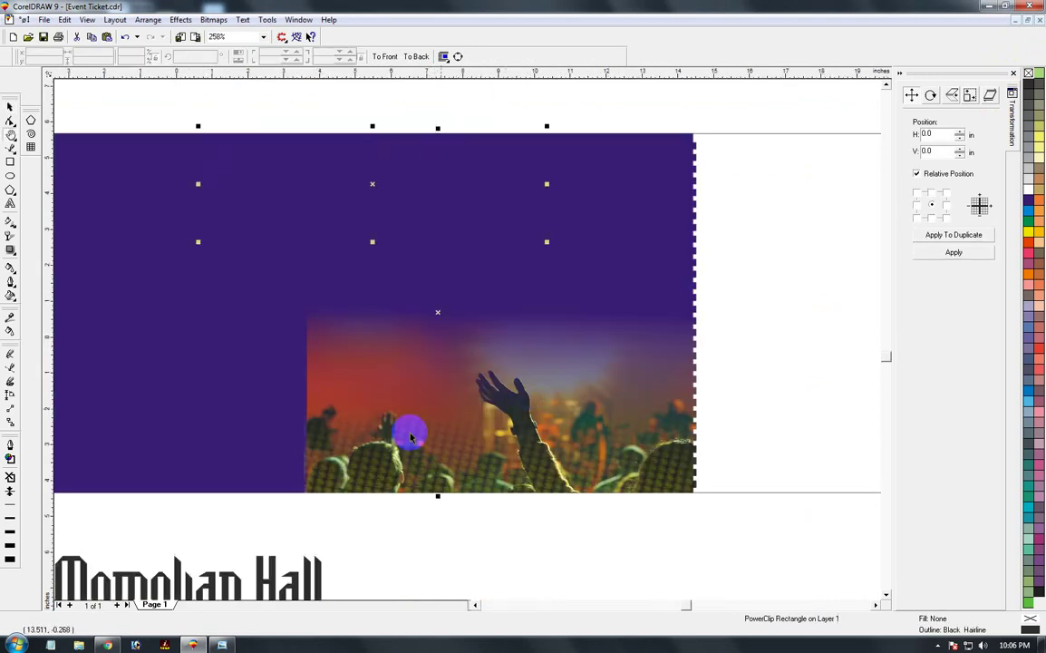
right_click(410, 438)
click(292, 338)
drag(292, 337, 410, 179)
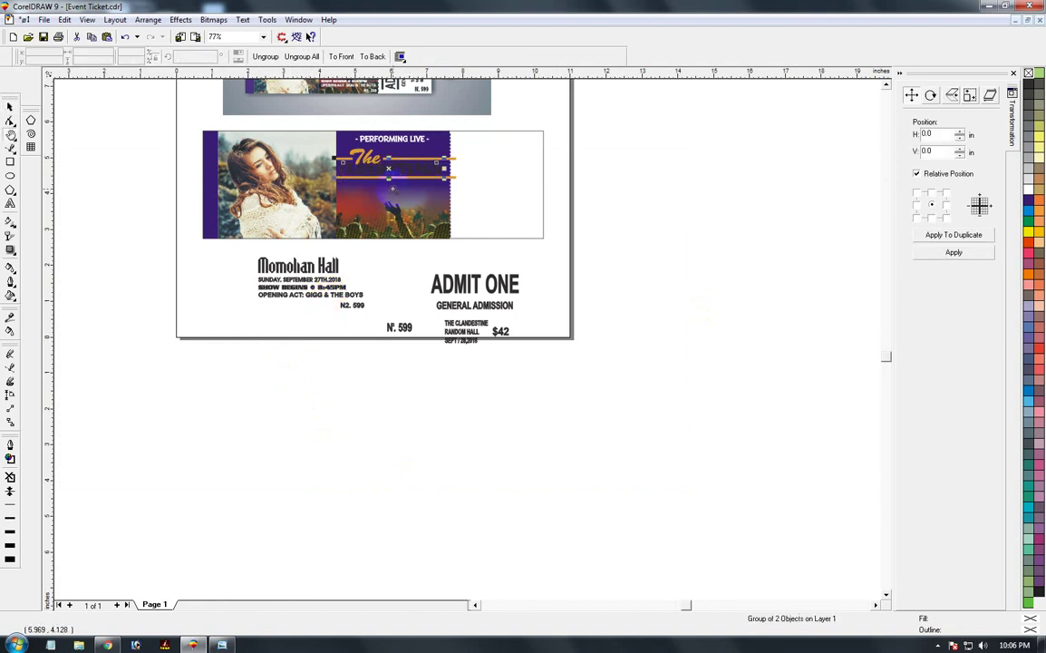
Step: Make the CLANDICTINGS text white and nudge it slightly right
key(F2)
drag(478, 226, 317, 133)
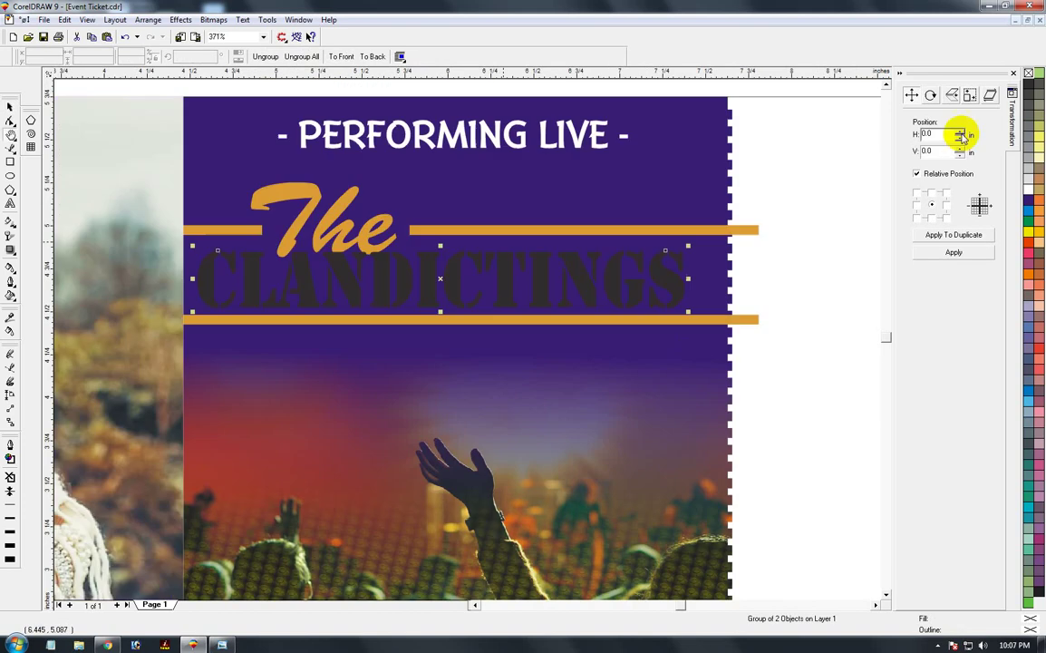
click(1027, 188)
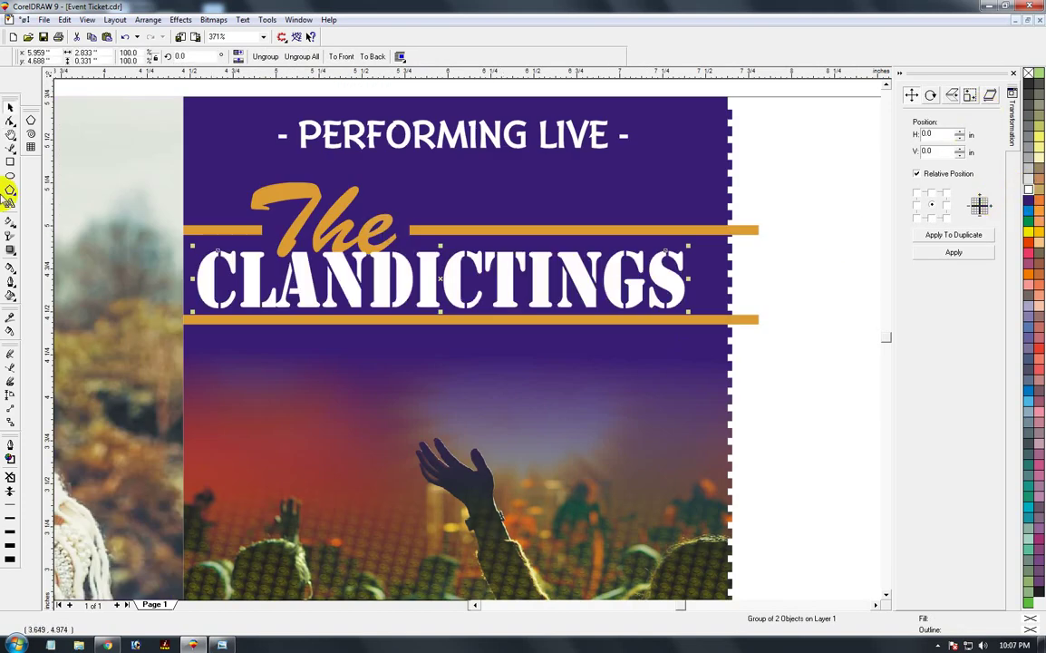
click(275, 225)
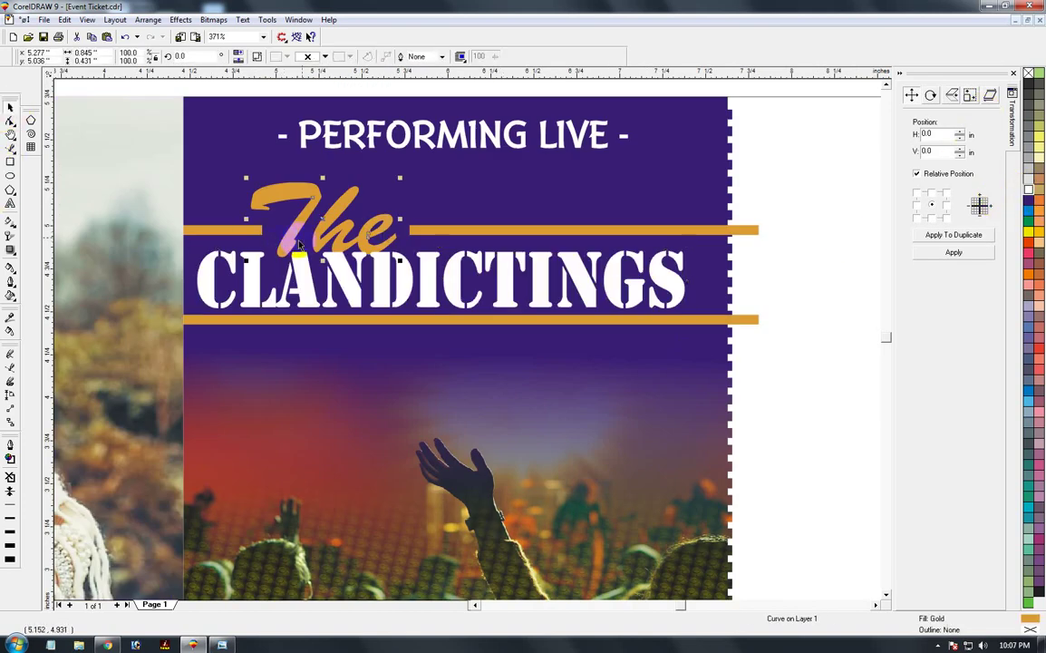
click(325, 219)
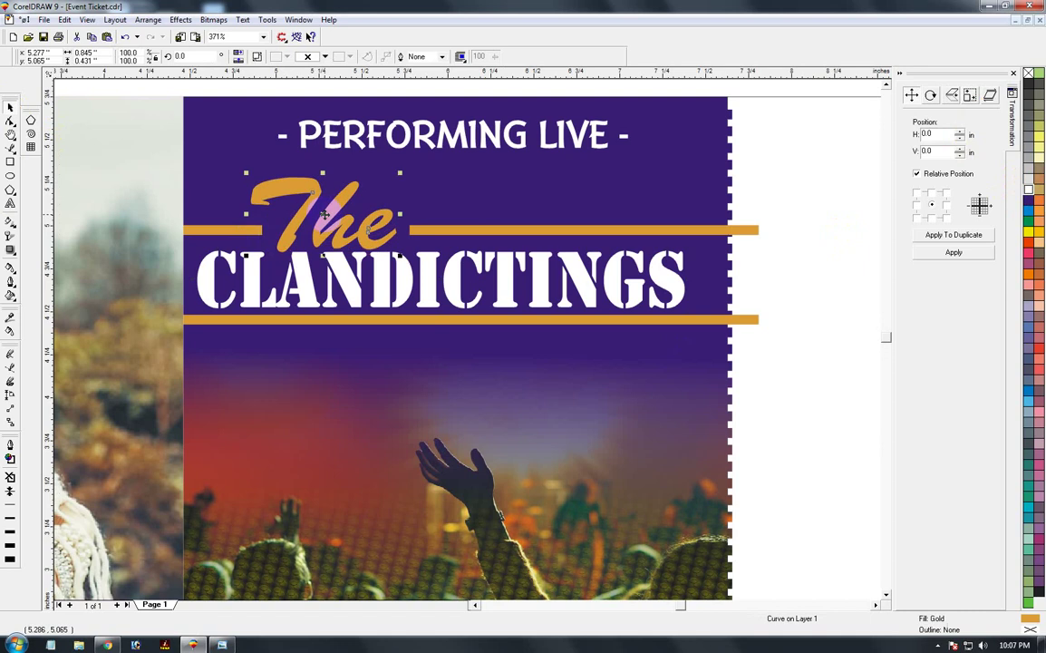
click(340, 272)
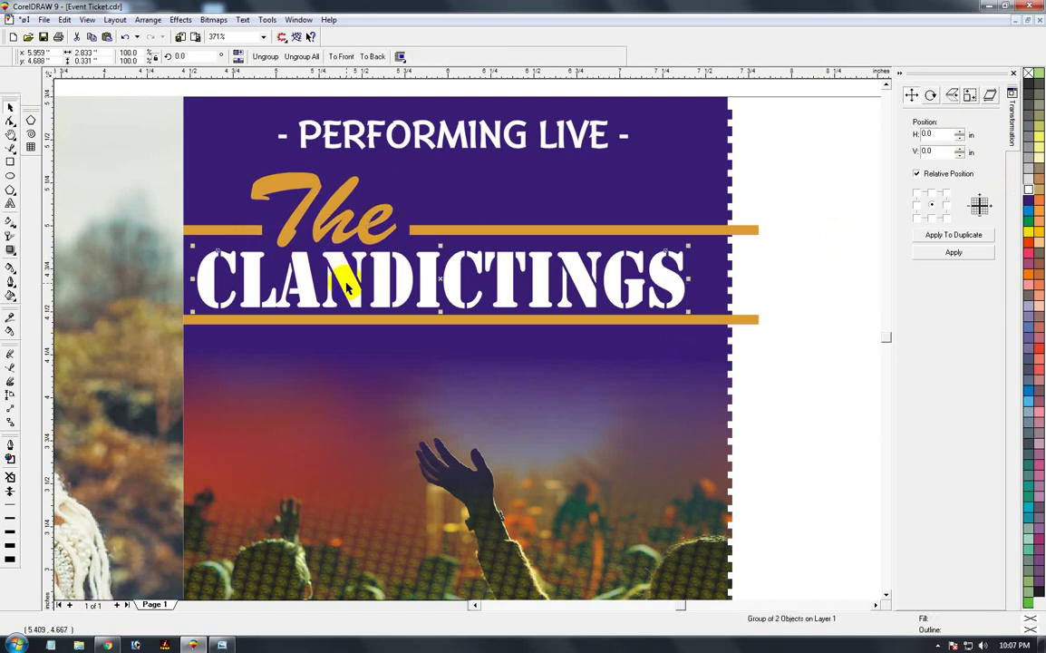
drag(347, 286, 356, 286)
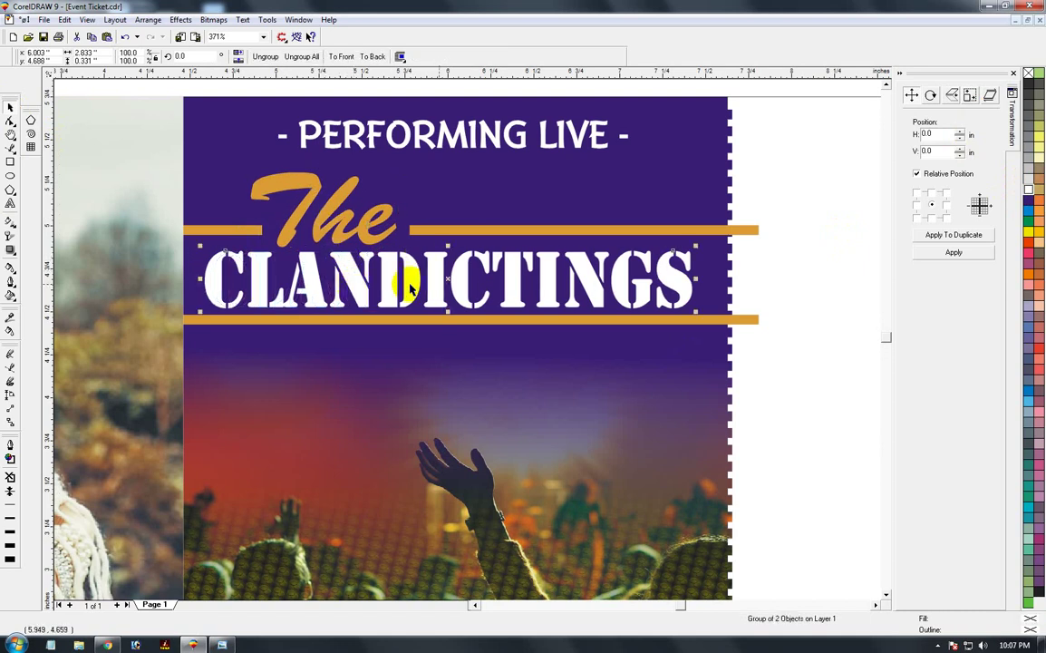
Step: Trim the gold stripes inside the panel's PowerClip contents so they end at its edge
ctrl+click(624, 368)
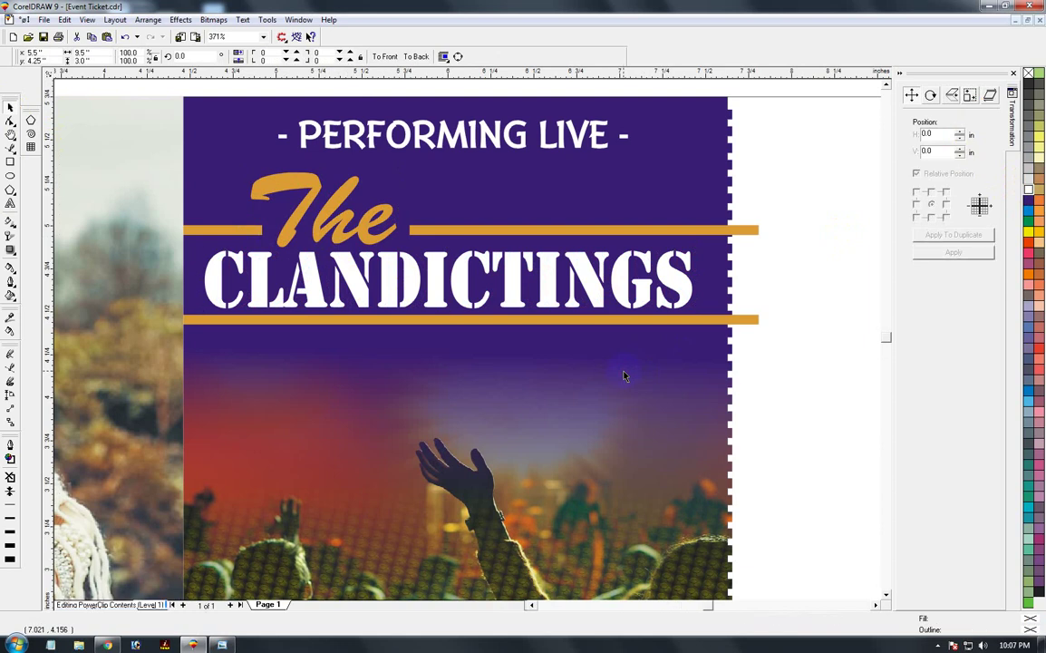
click(715, 323)
click(662, 213)
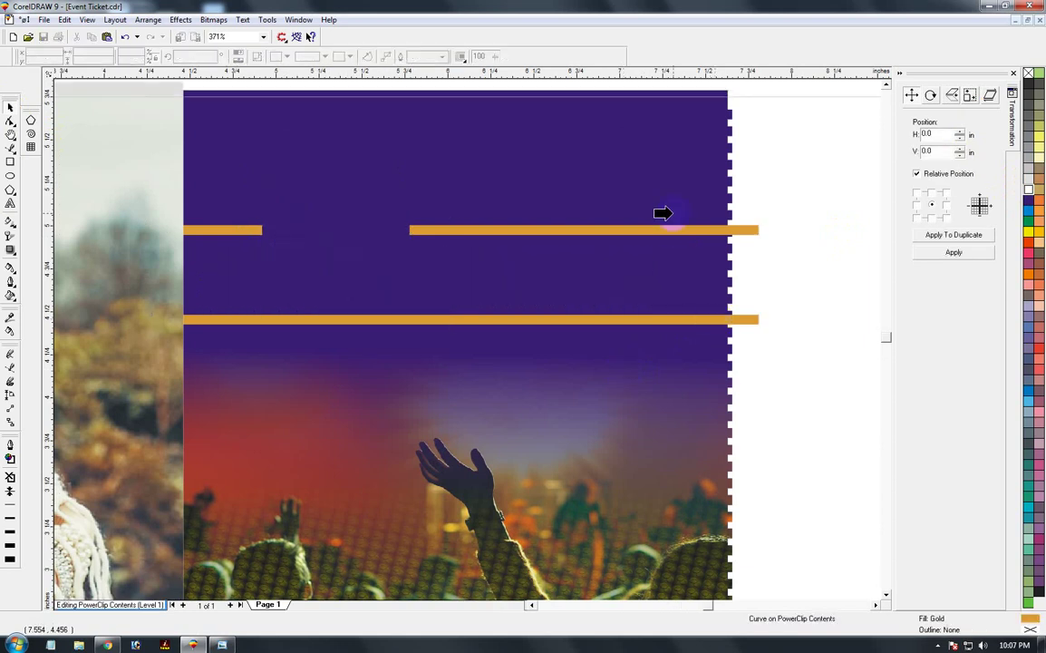
ctrl+click(674, 188)
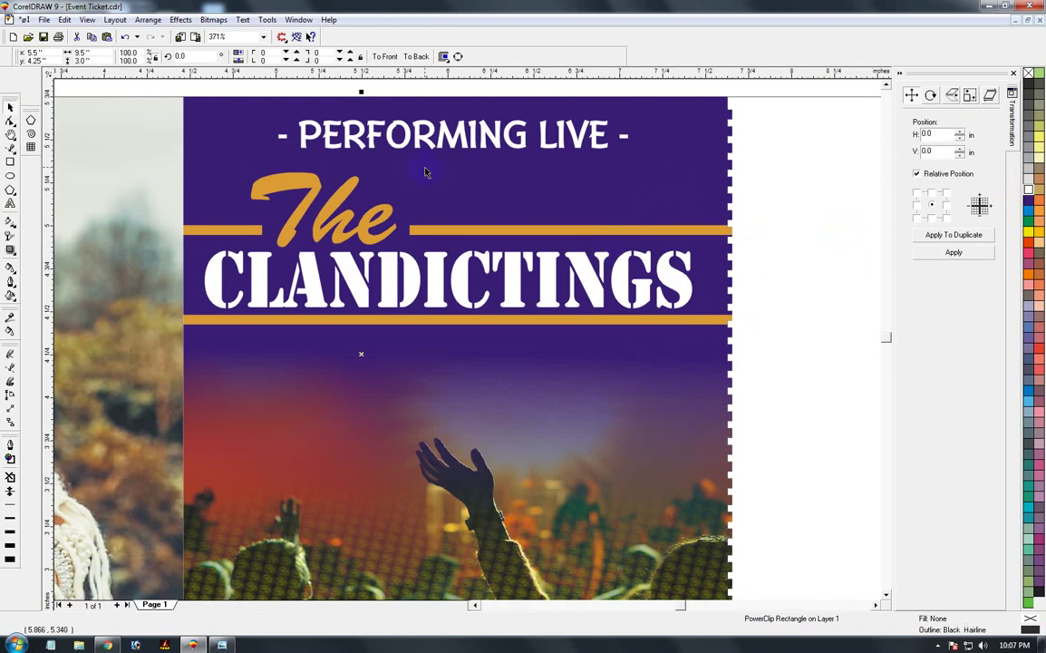
key(F3)
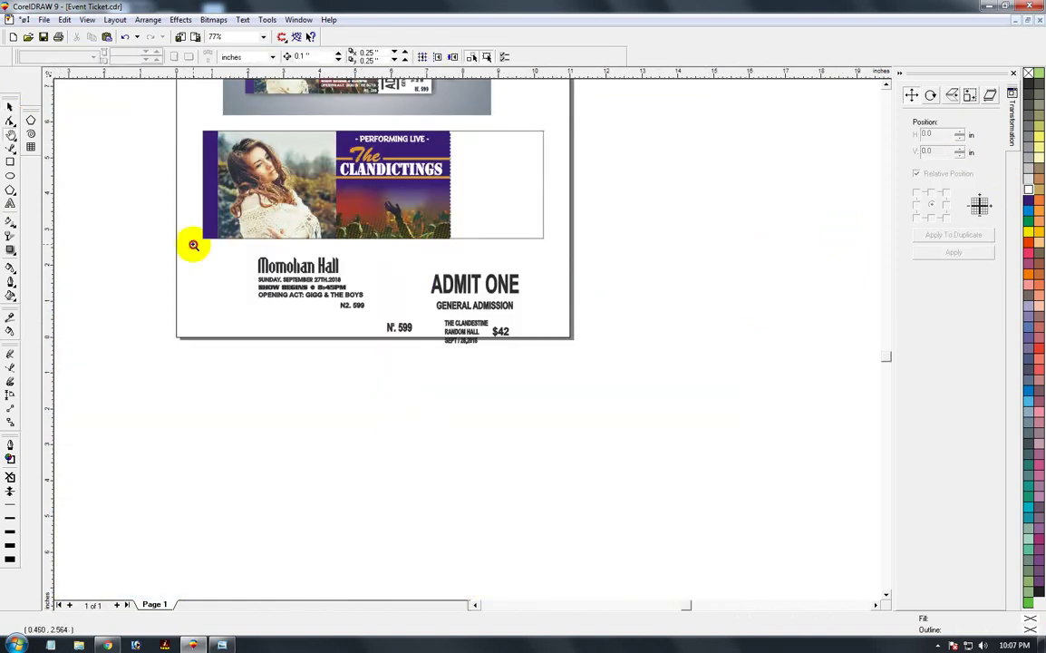
Step: Group the five venue text lines with Ctrl+G and move the group onto the band image
drag(193, 245, 418, 378)
click(10, 108)
drag(215, 353, 731, 122)
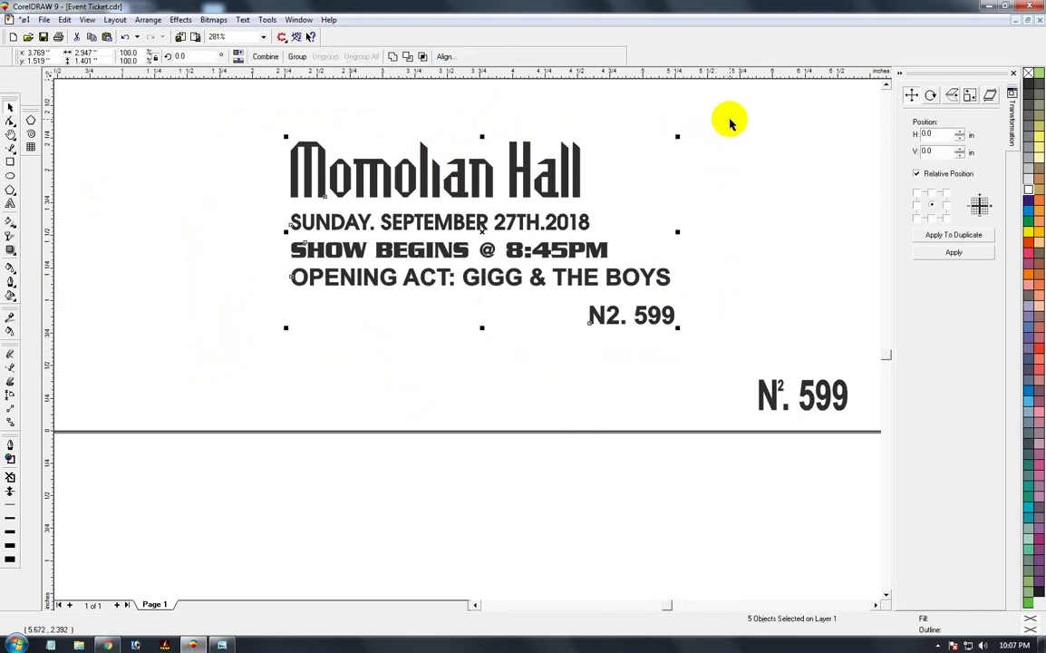
key(ctrl+g)
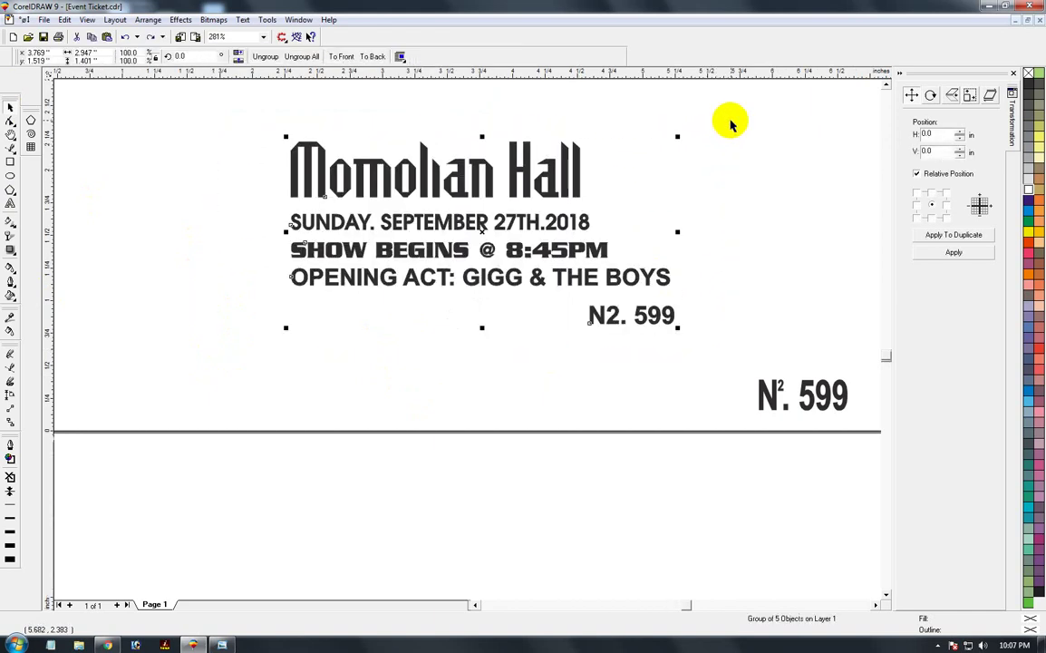
scroll(438, 257, down, 3)
drag(310, 290, 397, 212)
scroll(497, 276, up, 3)
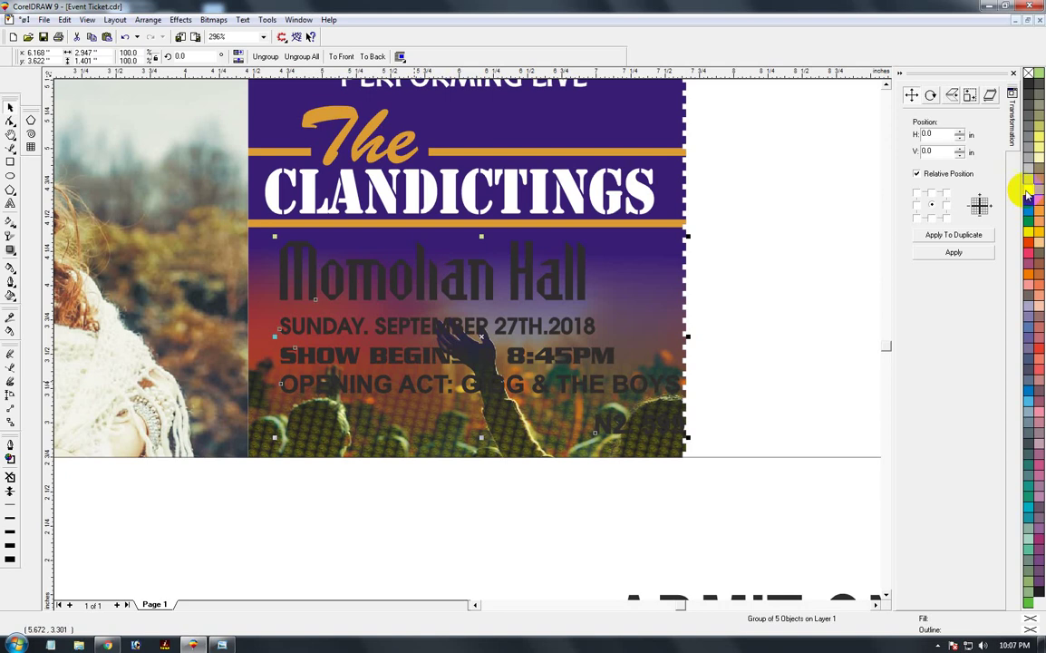
Step: Make the venue text group white, undoing a trial leftward move
click(483, 356)
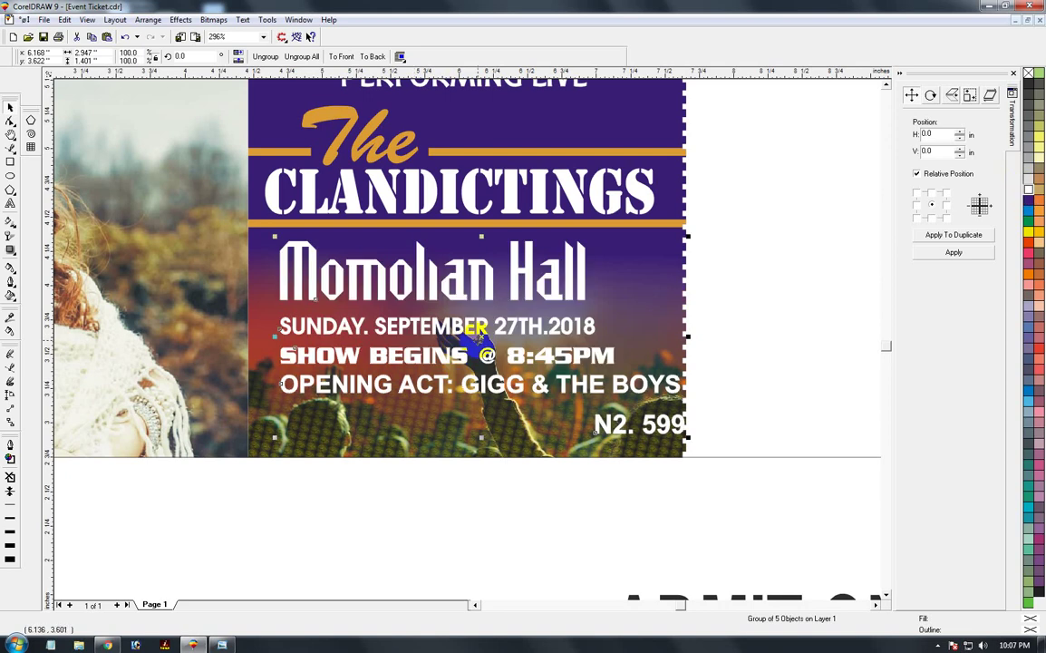
drag(481, 330, 464, 337)
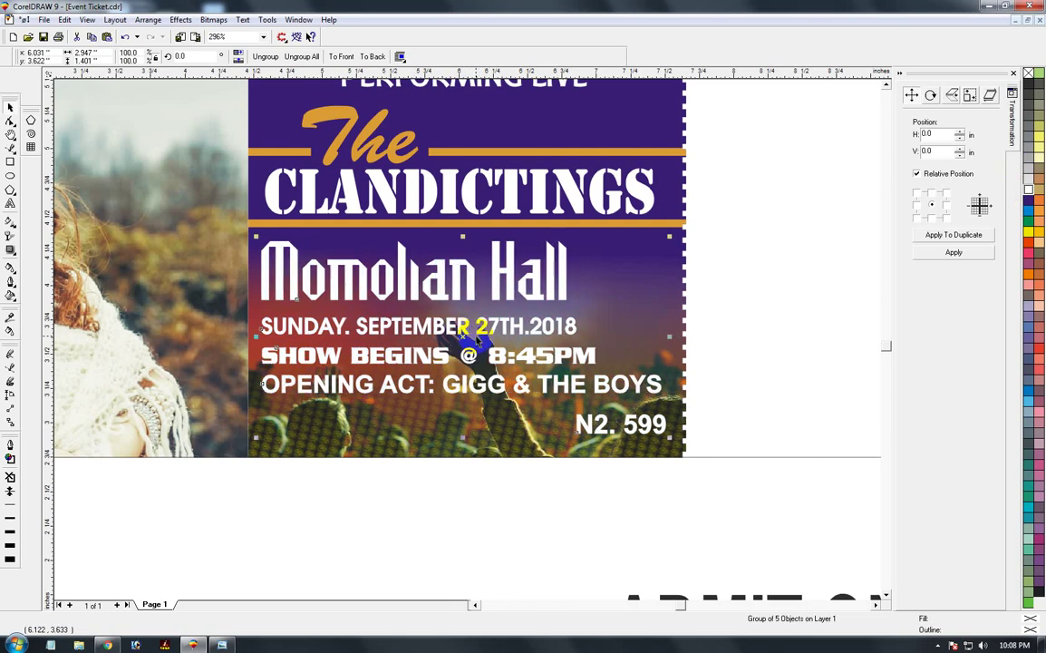
key(ctrl+z)
Step: Nudge the N2. 599 line inside the group slightly left and down
click(637, 509)
ctrl+click(655, 434)
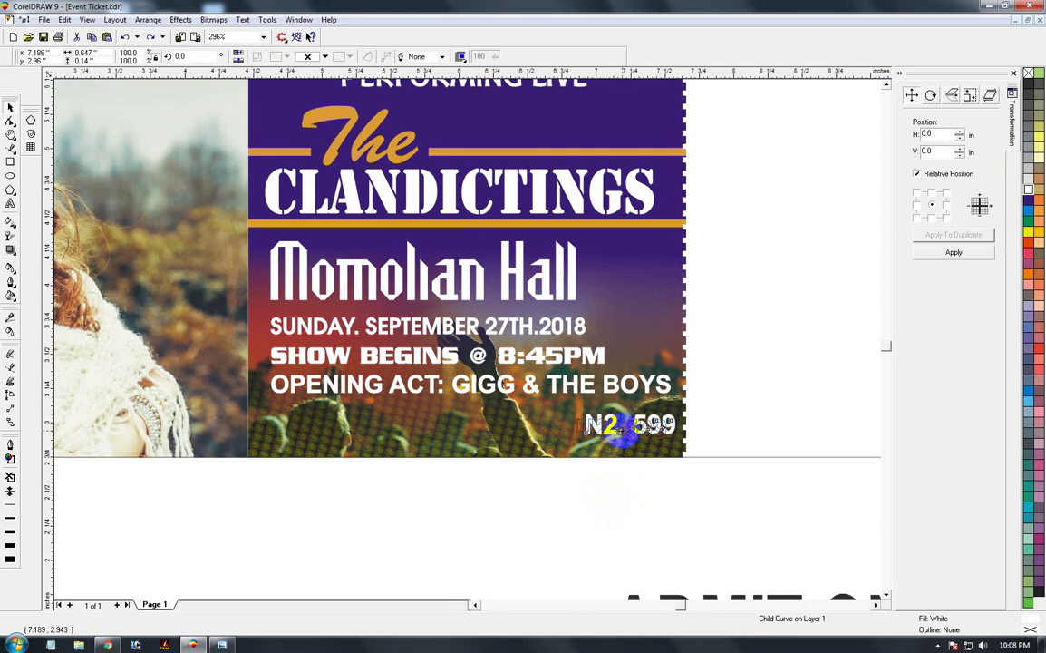
drag(622, 432, 617, 439)
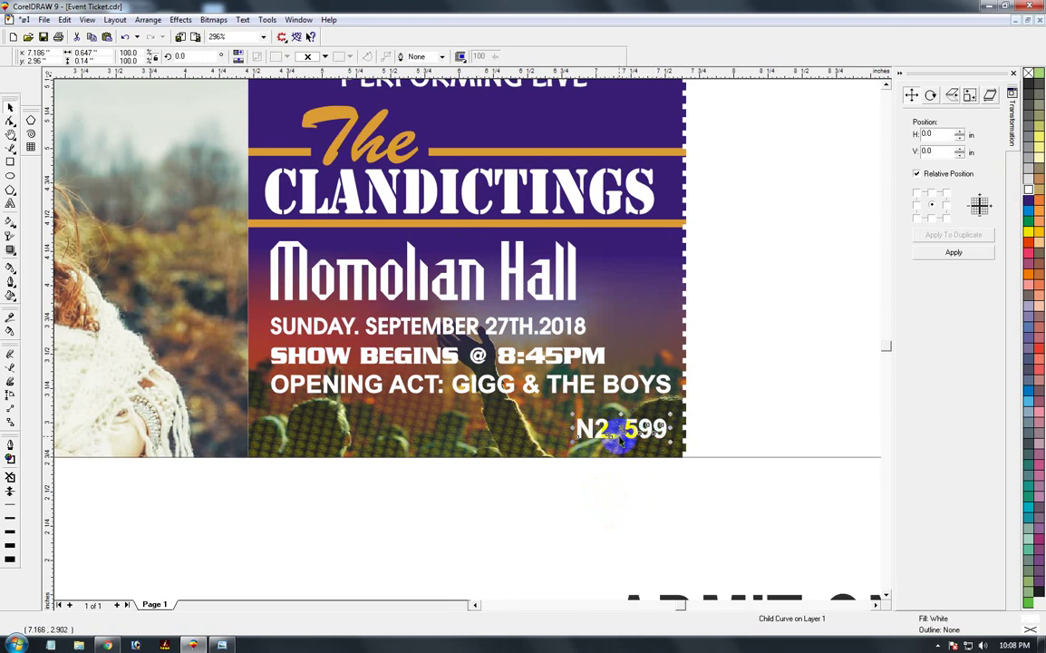
click(572, 497)
Step: Rotate the ADMIT ONE block 90 degrees and position it inside the white stub
key(F4)
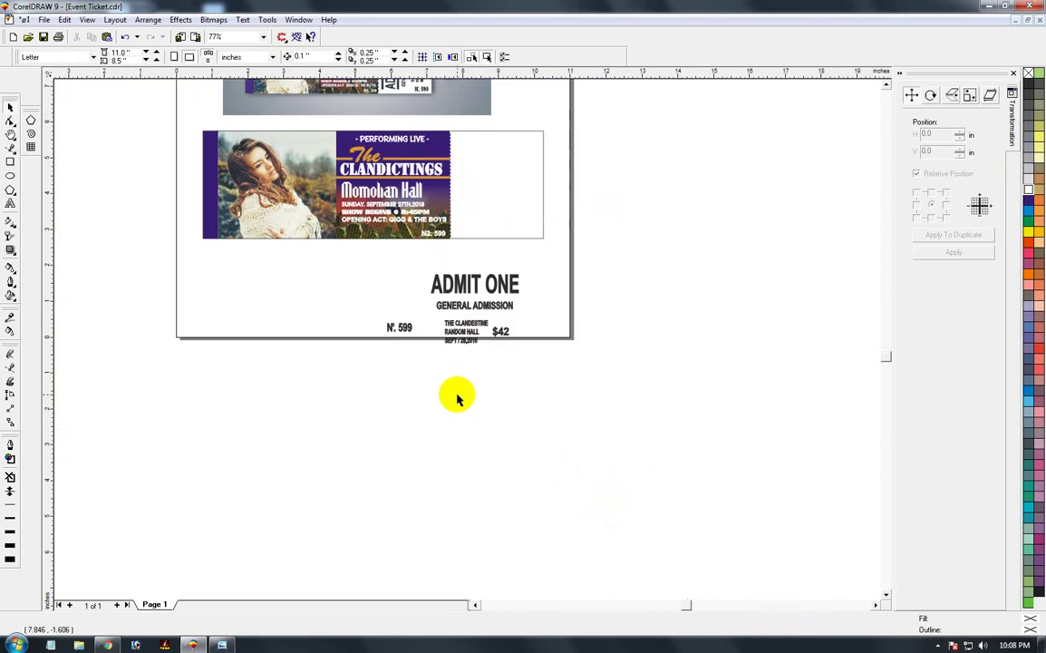
key(z)
click(640, 282)
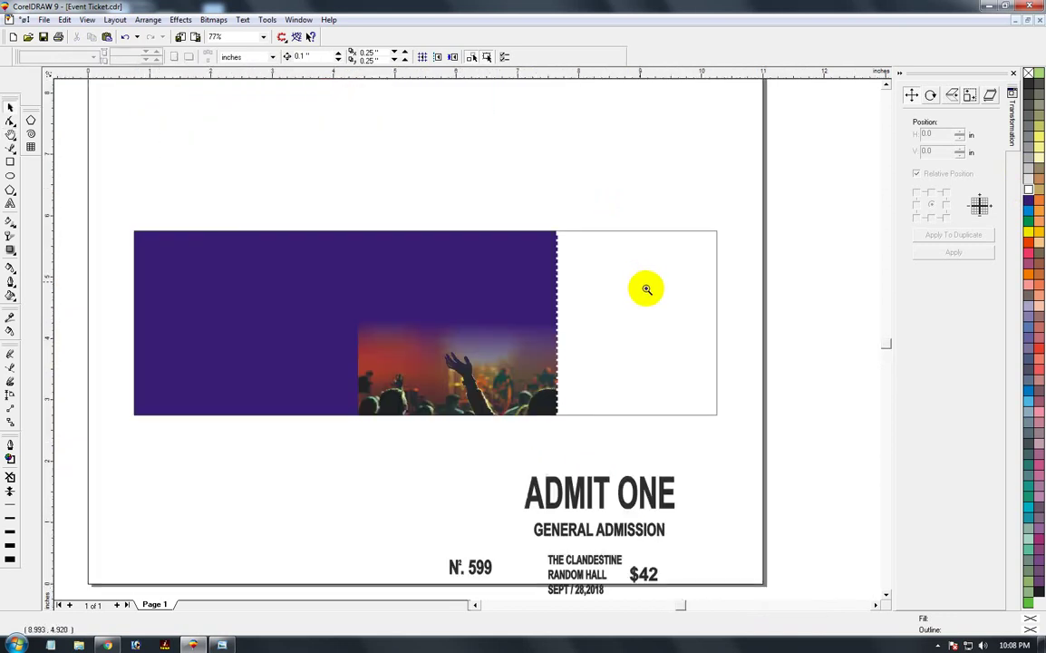
click(9, 109)
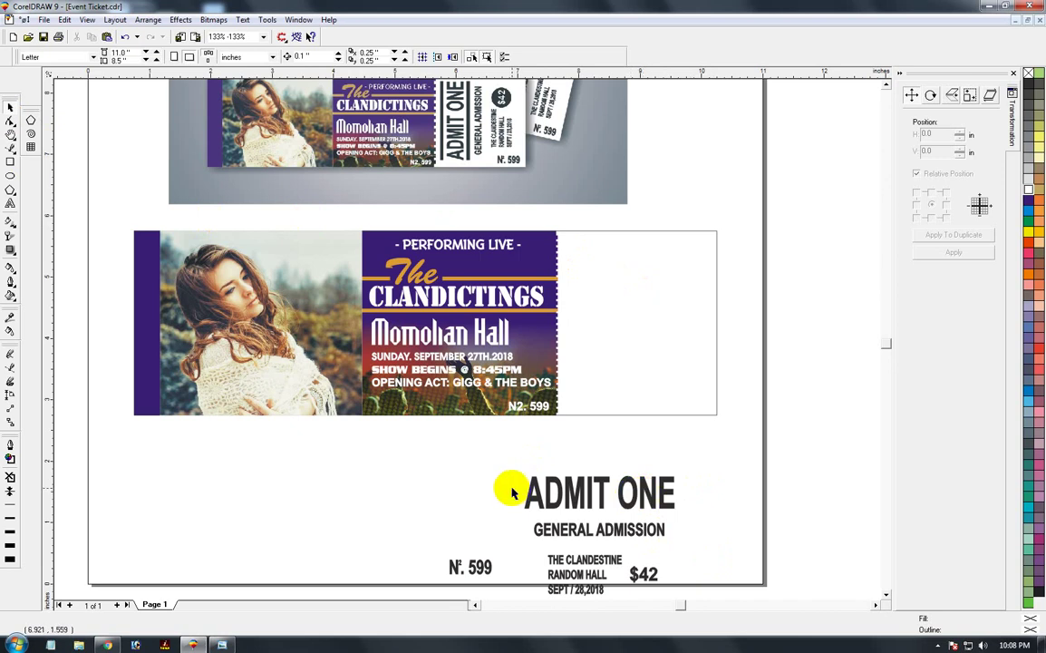
drag(505, 461, 689, 614)
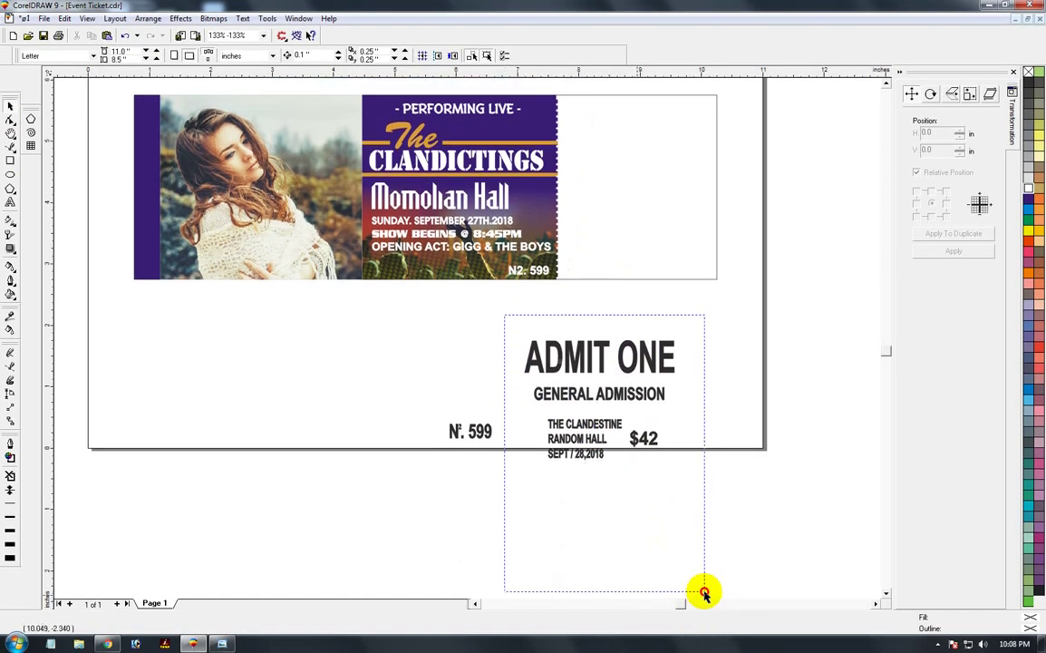
click(180, 56)
text(0)
key(Return)
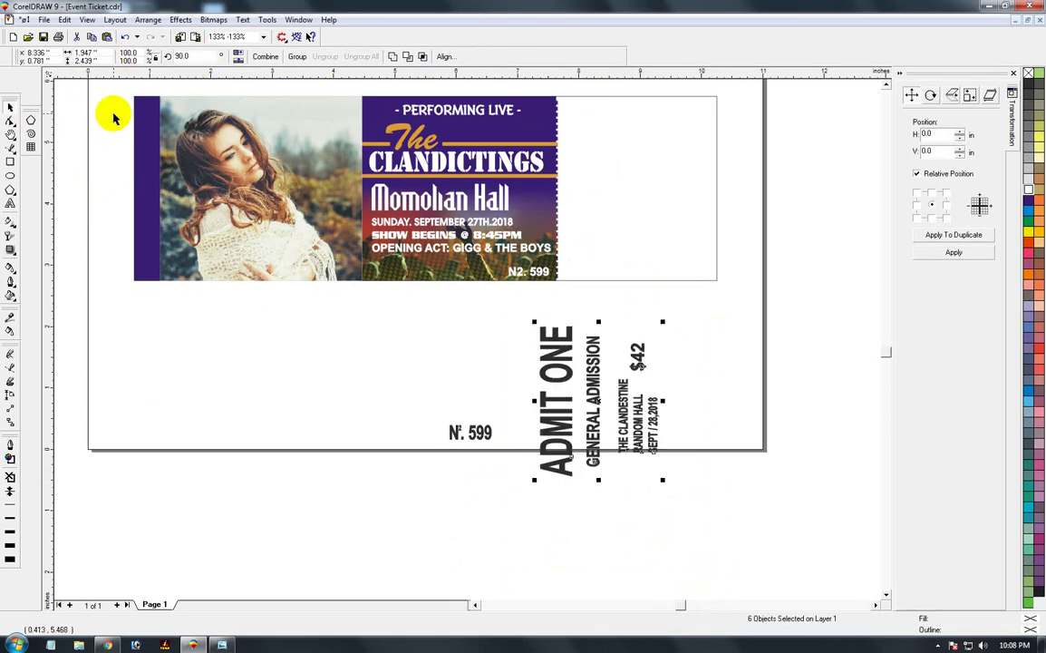
drag(598, 401, 631, 184)
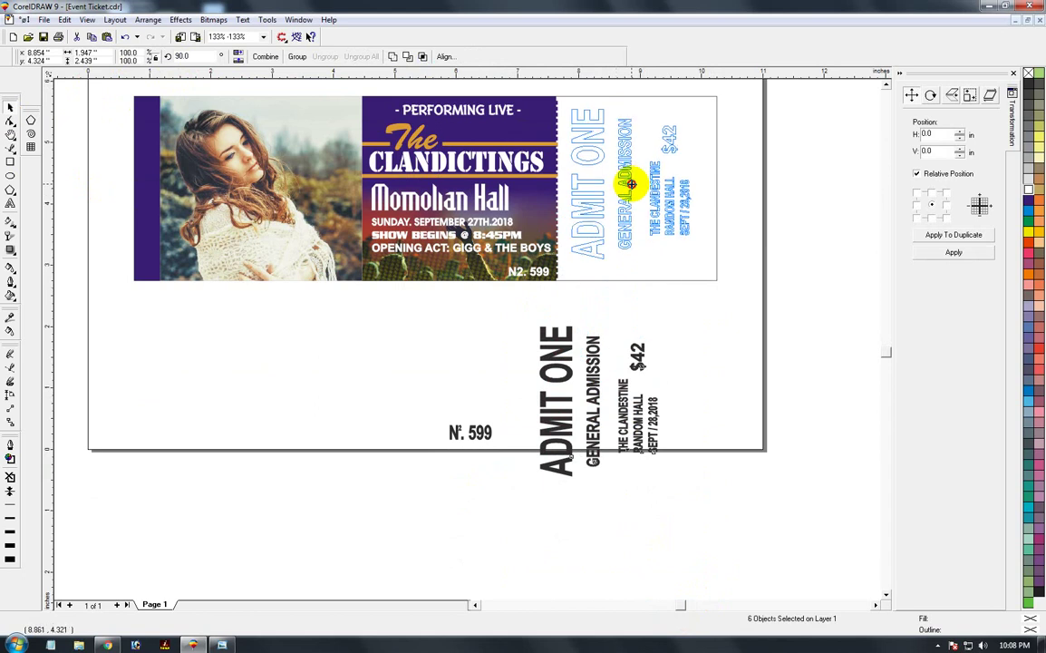
drag(631, 184, 638, 187)
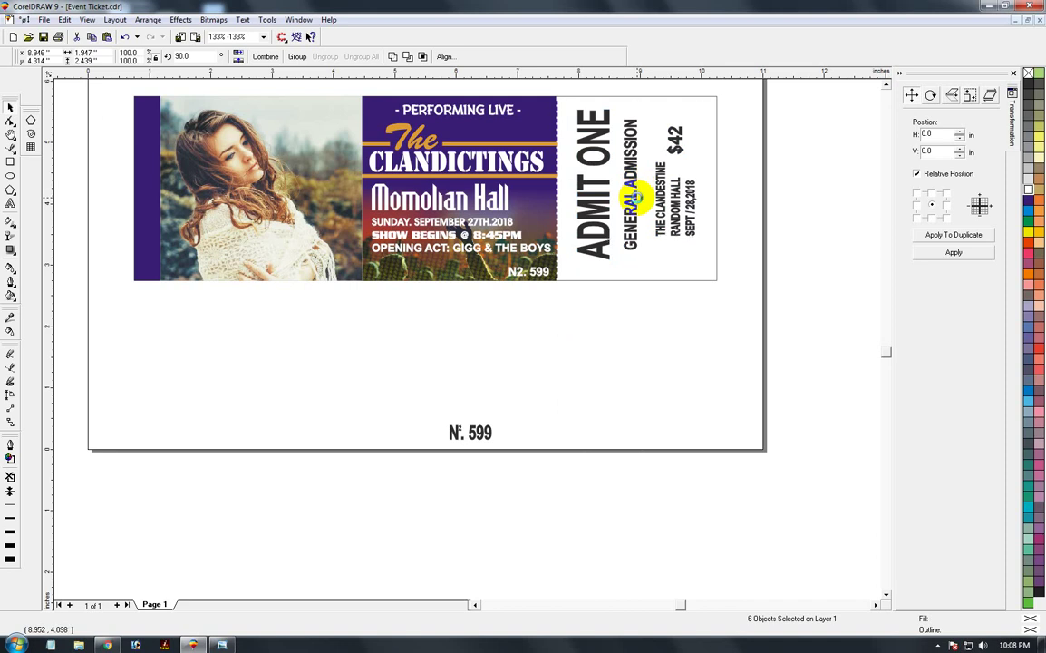
Step: Move Nº 599 to the stub's lower-right corner
drag(483, 442, 691, 276)
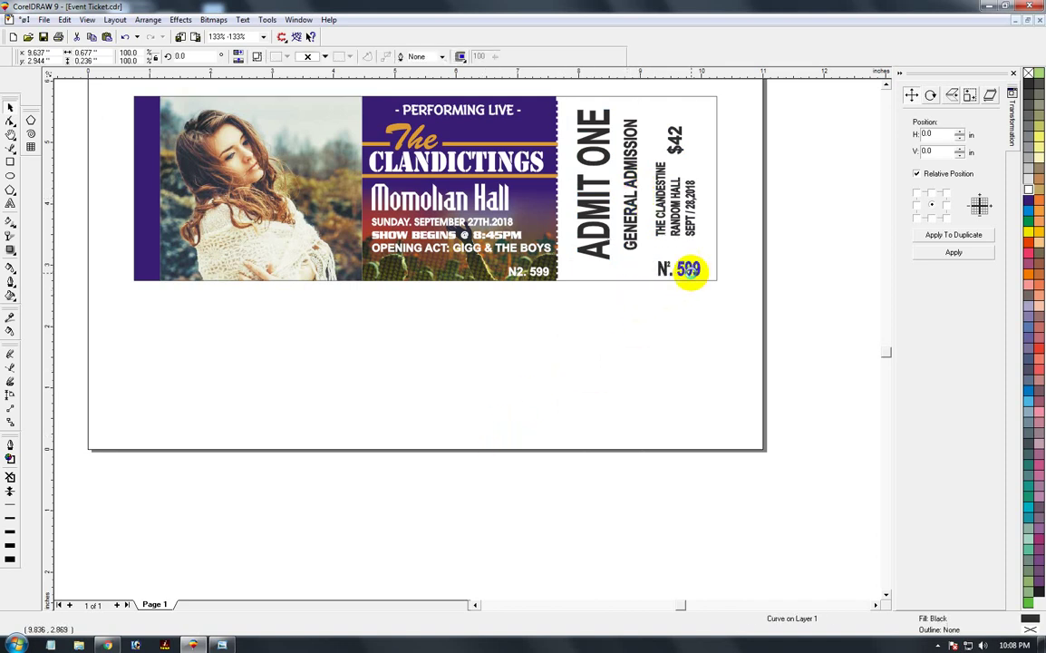
drag(692, 276, 677, 284)
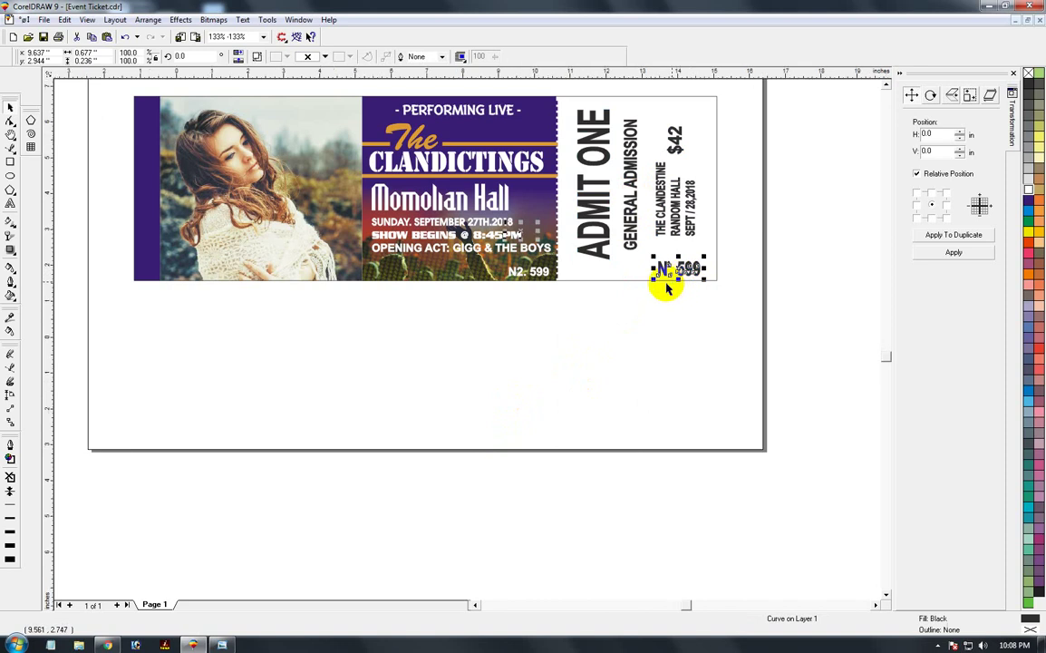
scroll(617, 288, down, 2)
Step: Delete the reference ticket picture above the page
scroll(561, 348, down, 5)
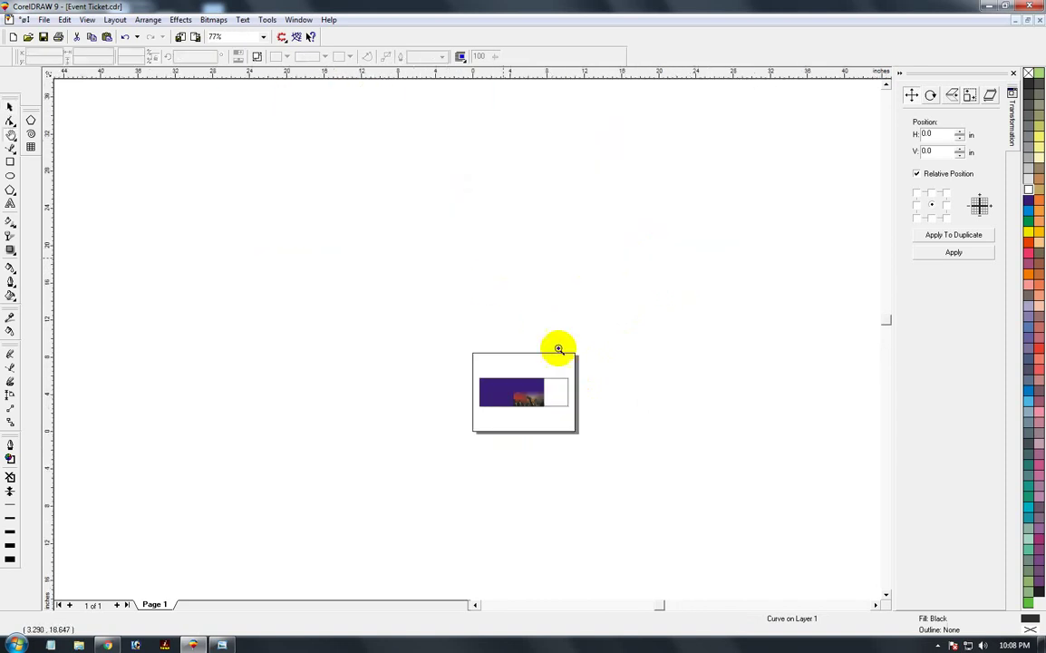
scroll(548, 381, up, 5)
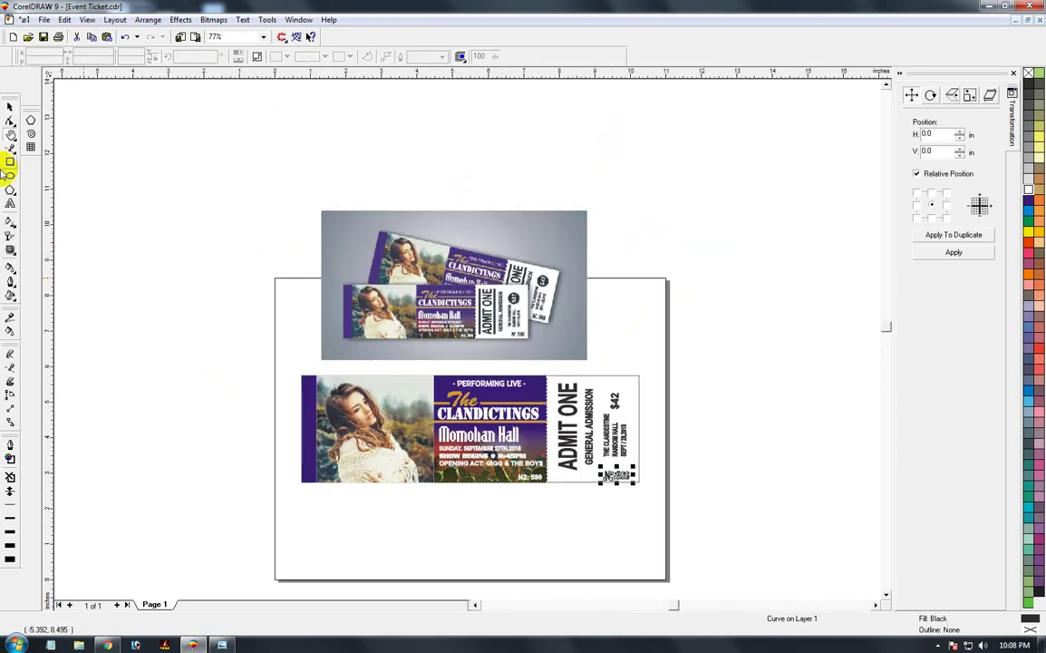
click(10, 108)
click(409, 272)
key(Delete)
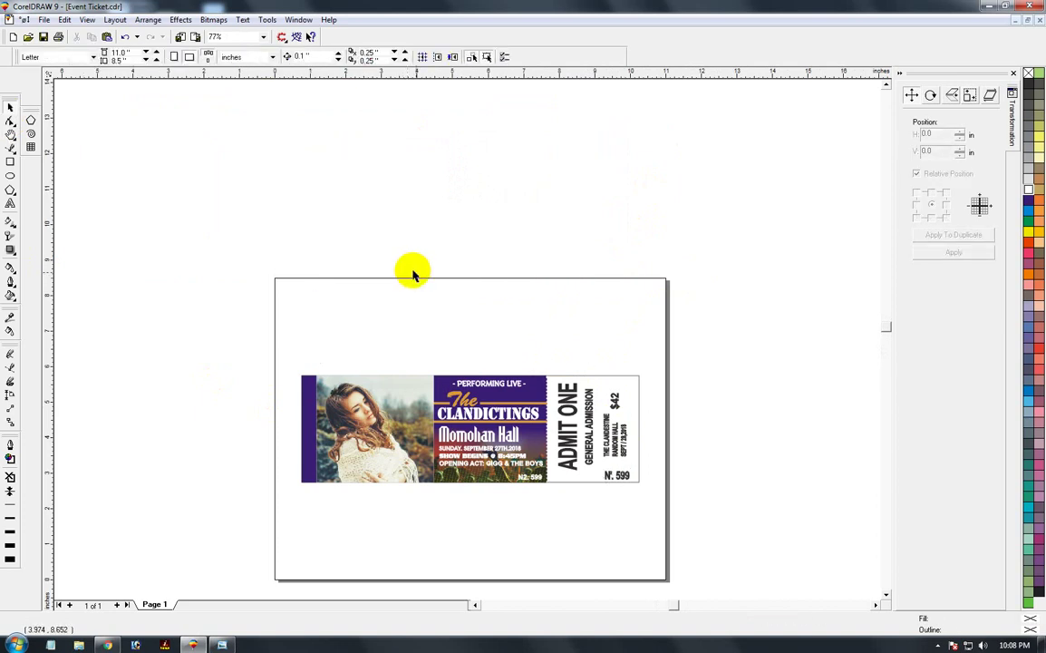
Step: Draw a thin vertical bar beside the perforation, filled black with no outline
drag(551, 350, 701, 511)
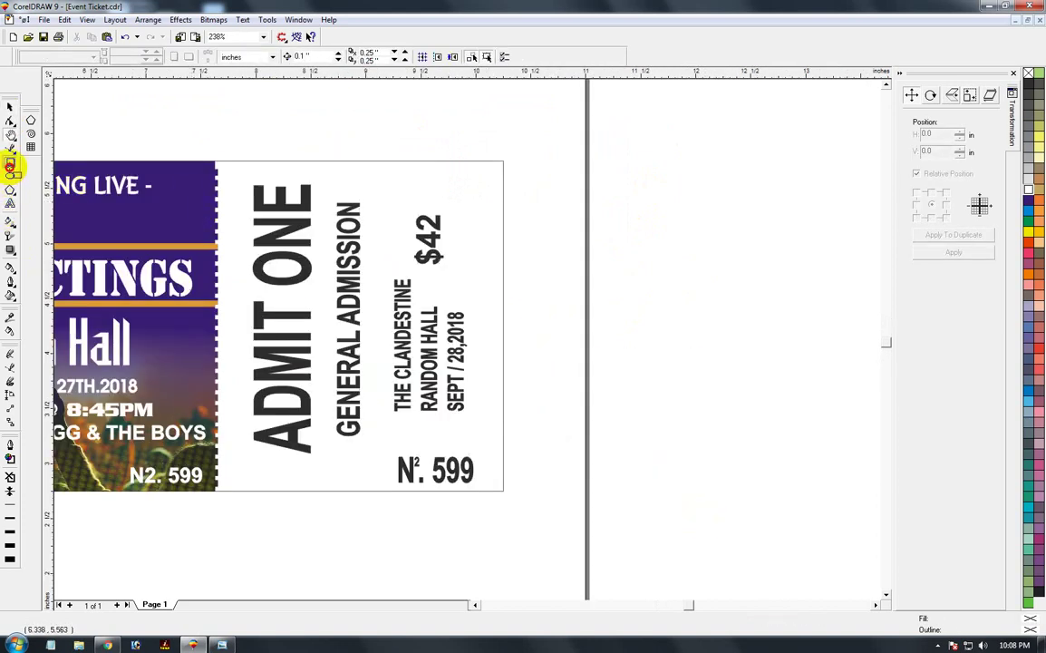
click(10, 164)
drag(225, 178, 233, 458)
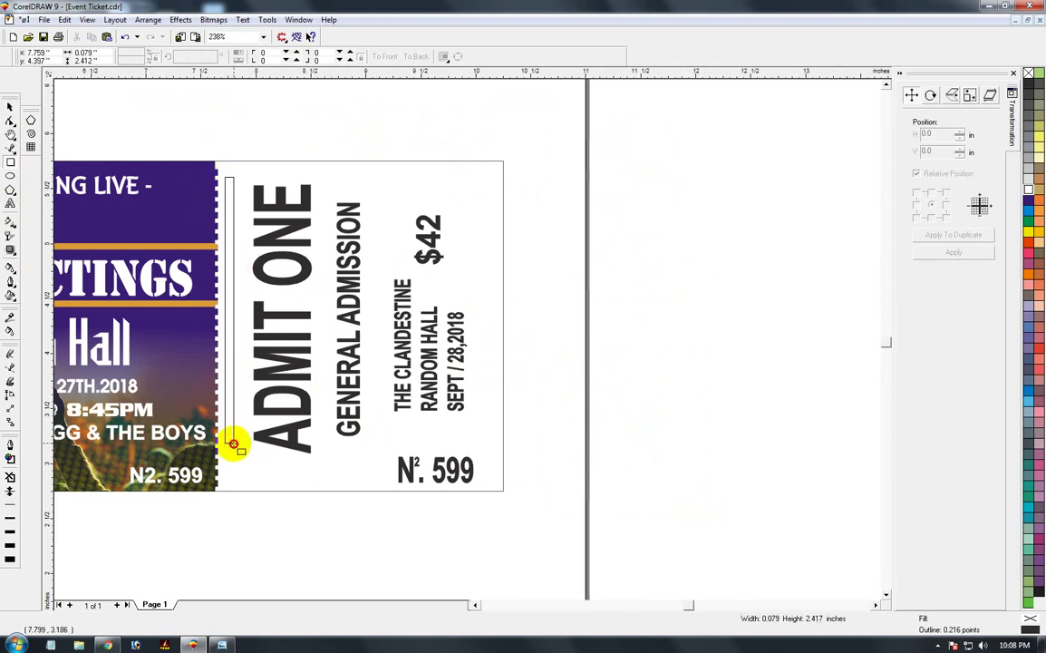
click(10, 106)
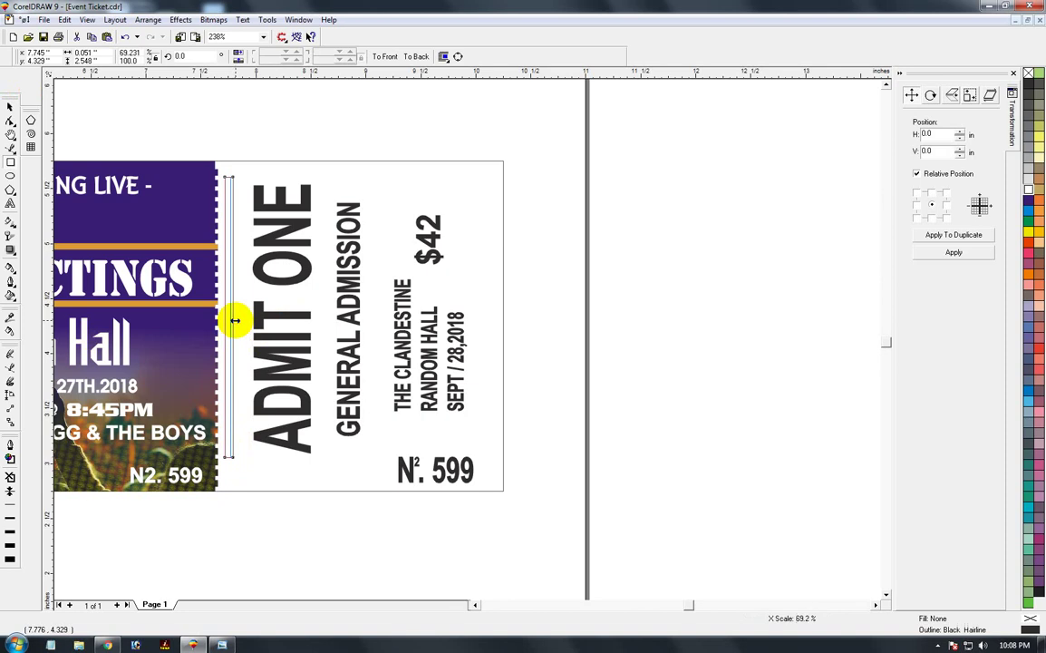
drag(235, 319, 232, 319)
click(1028, 96)
right_click(1028, 72)
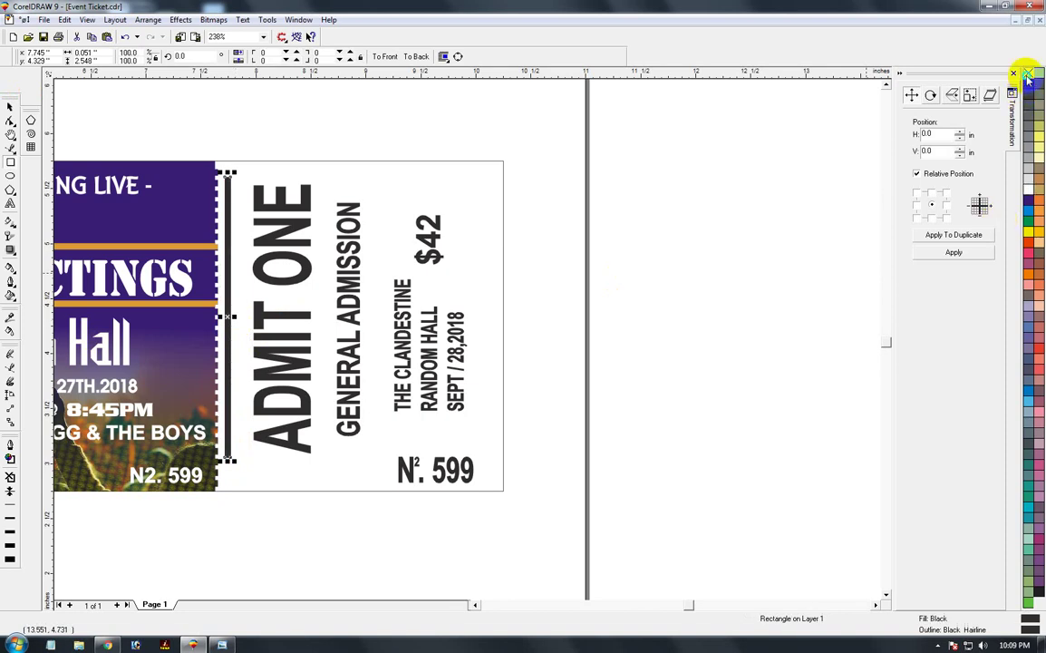
Step: Copy the black bar to the right side of ADMIT ONE
drag(229, 316, 321, 335)
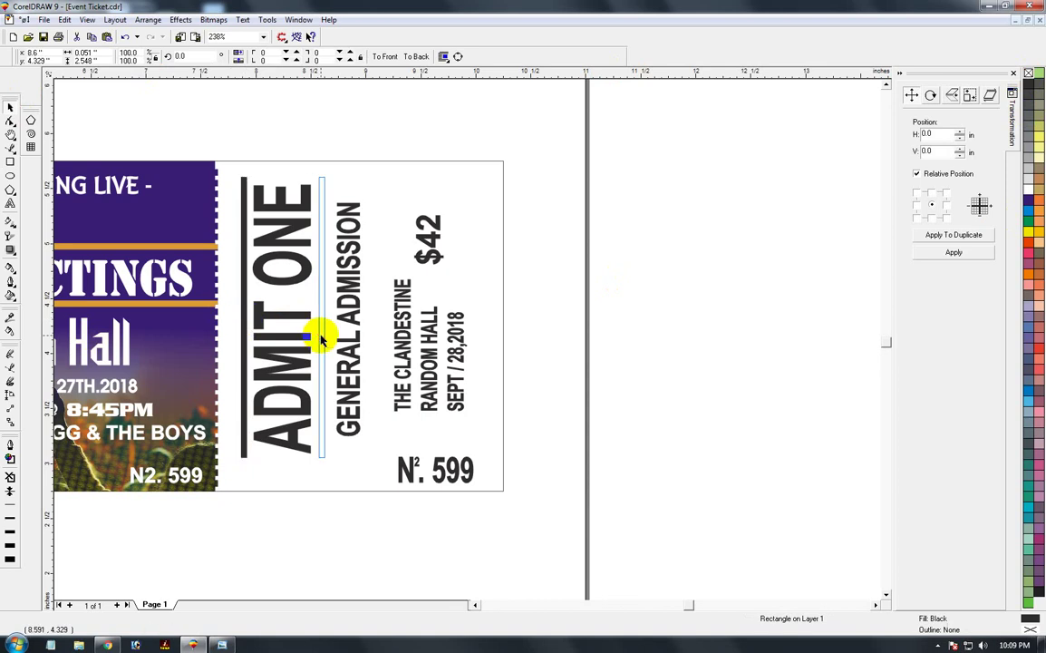
click(320, 510)
key(z)
drag(354, 194, 591, 331)
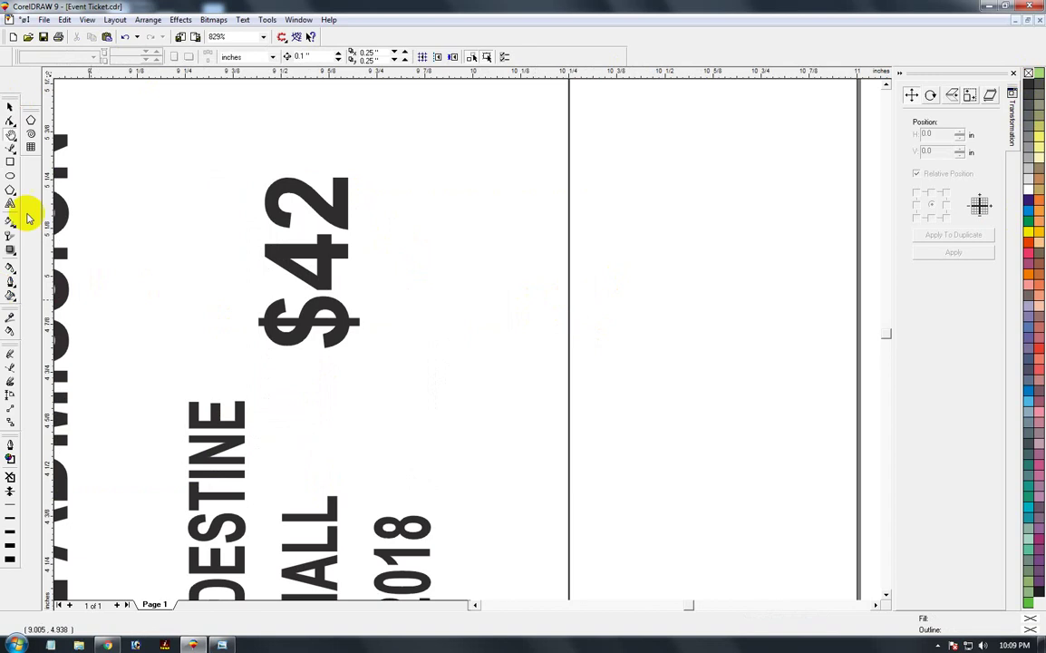
Step: Draw a circle over the $42 price and centre the text on it
click(10, 175)
drag(170, 161, 415, 348)
click(11, 108)
drag(292, 284, 290, 267)
click(299, 265)
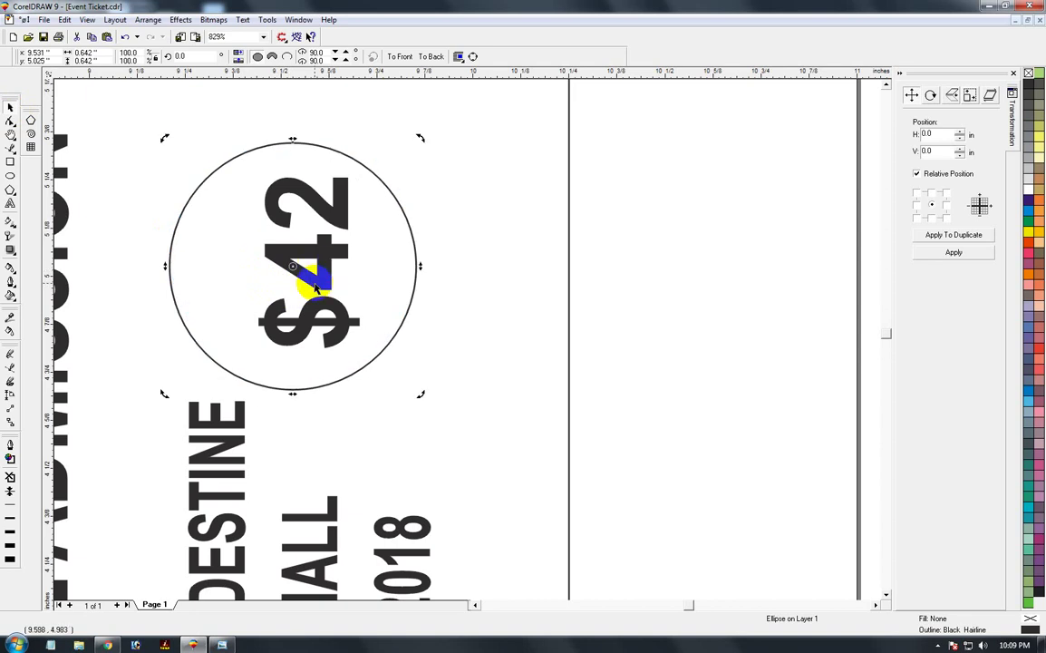
drag(700, 378, 182, 160)
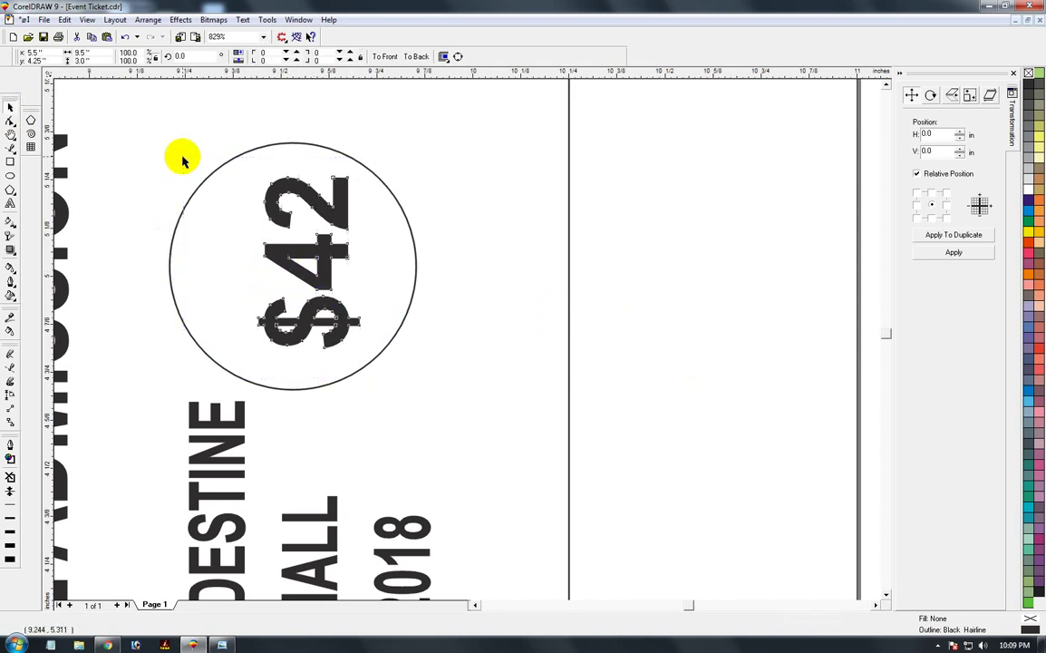
shift+click(179, 251)
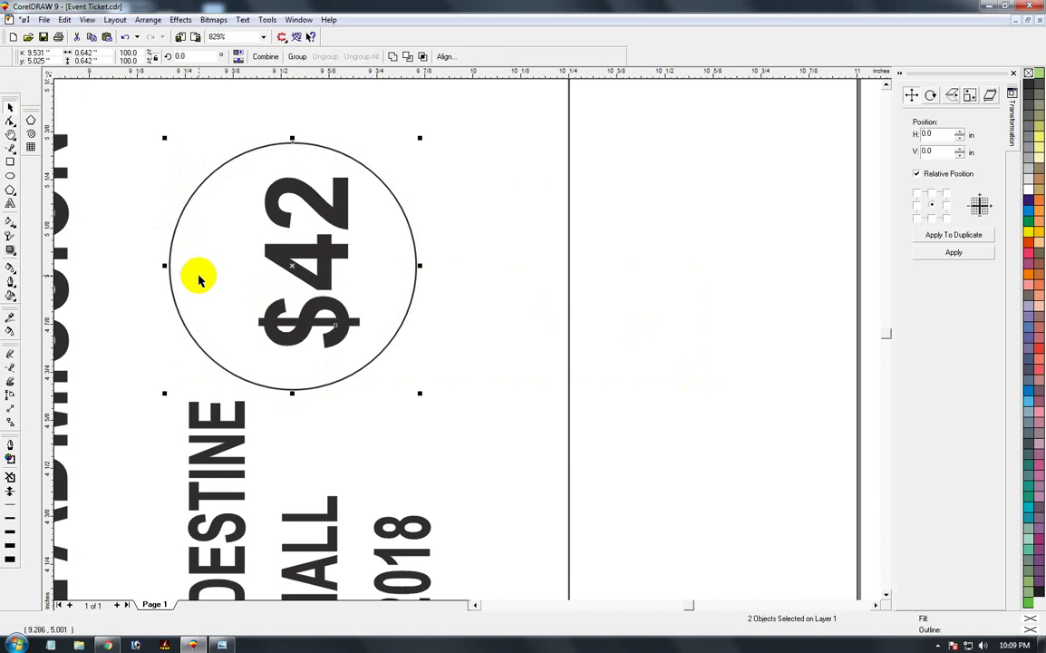
key(e)
key(c)
Step: Fill the circle black, make $42 white, and group them together
click(602, 339)
click(378, 354)
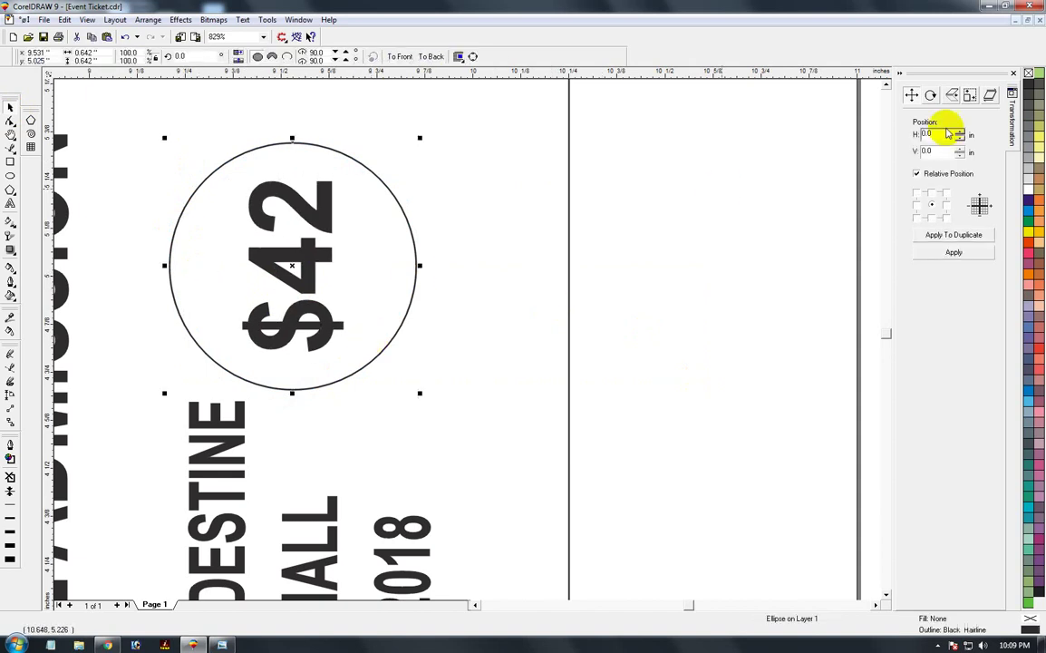
click(1029, 84)
key(shift+F9)
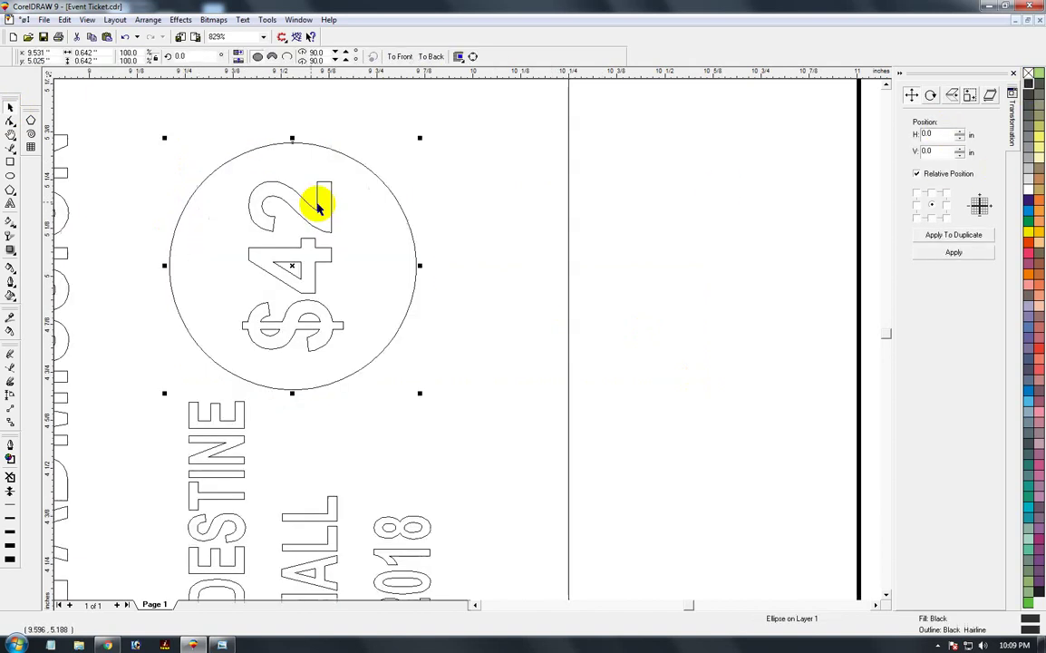
click(297, 202)
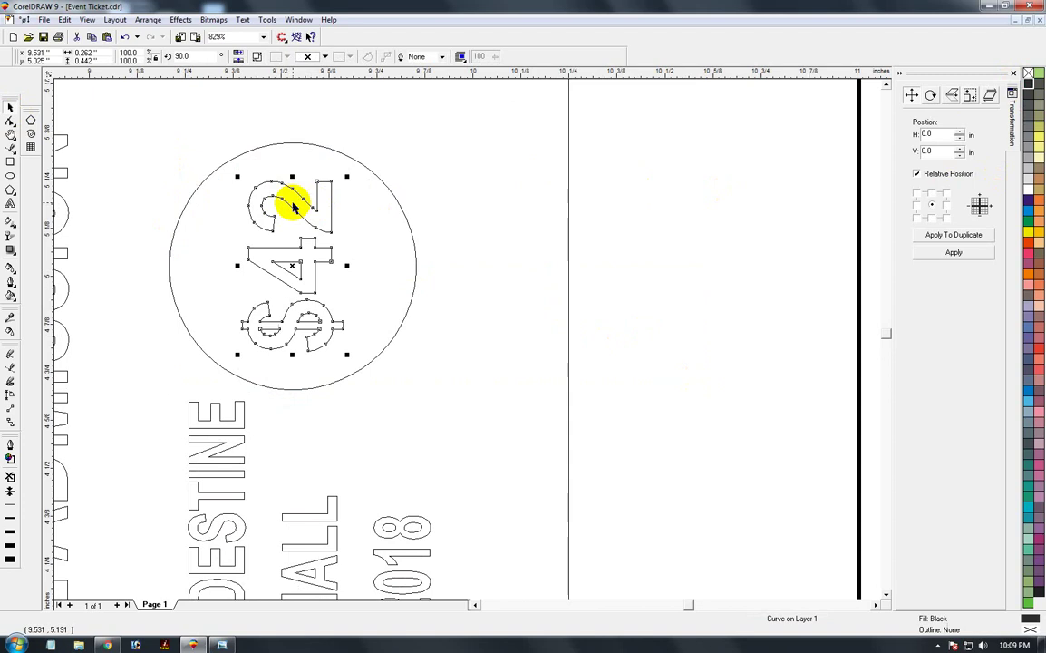
key(shift+F9)
click(1029, 190)
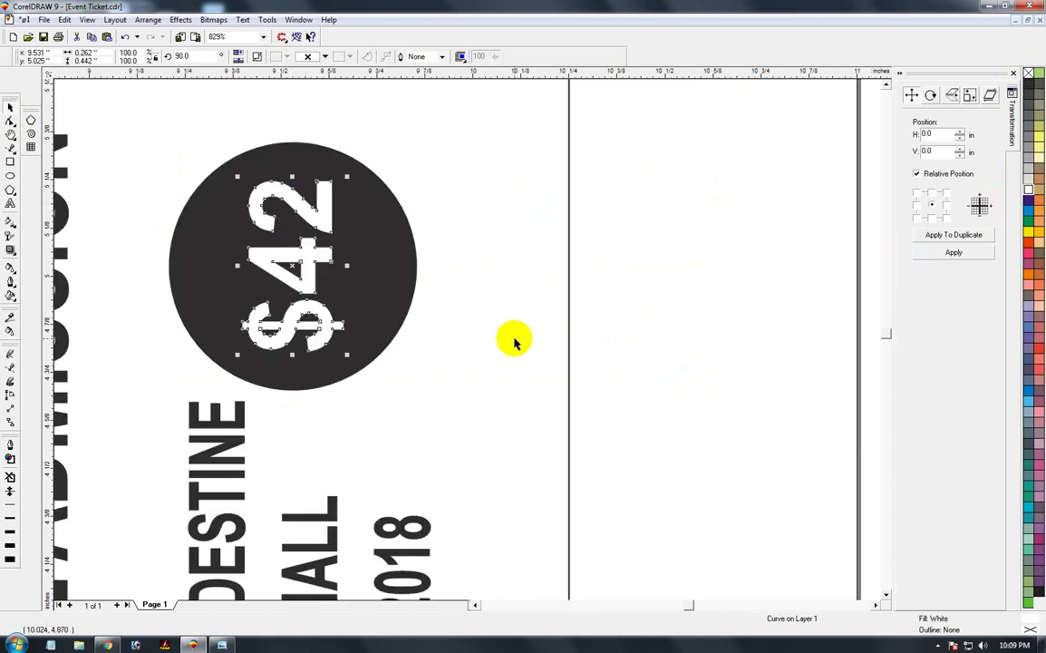
shift+click(353, 329)
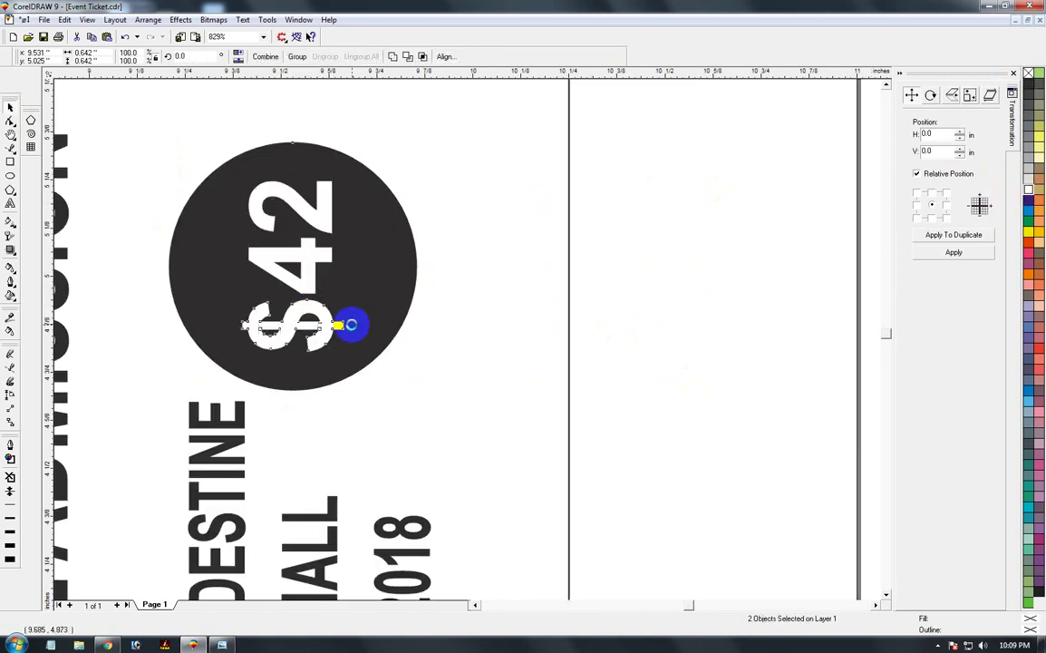
key(ctrl+g)
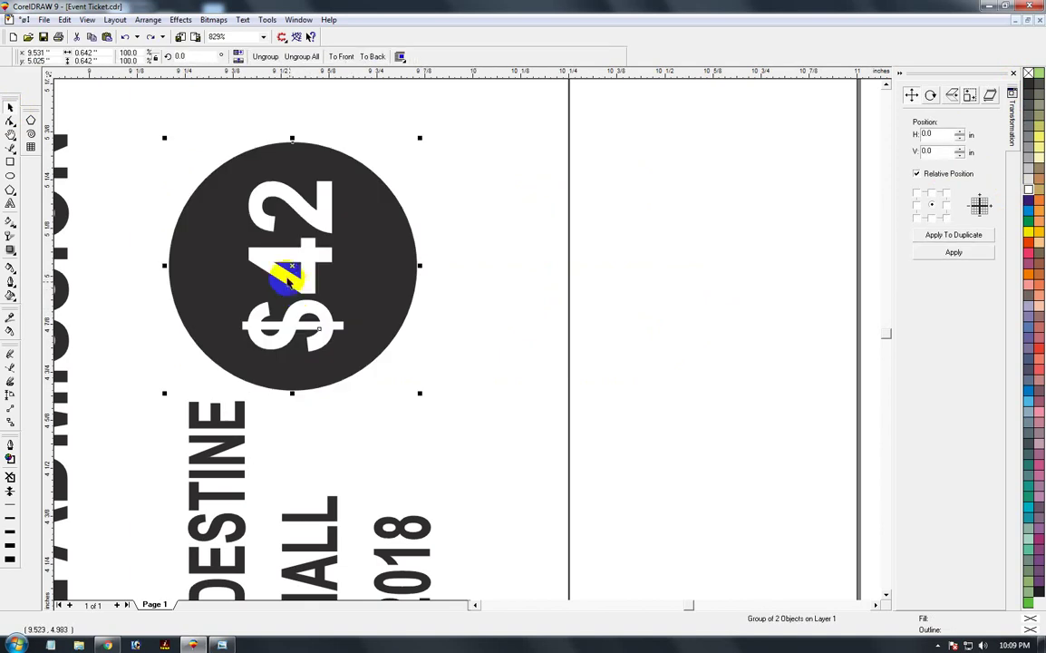
ctrl+click(292, 265)
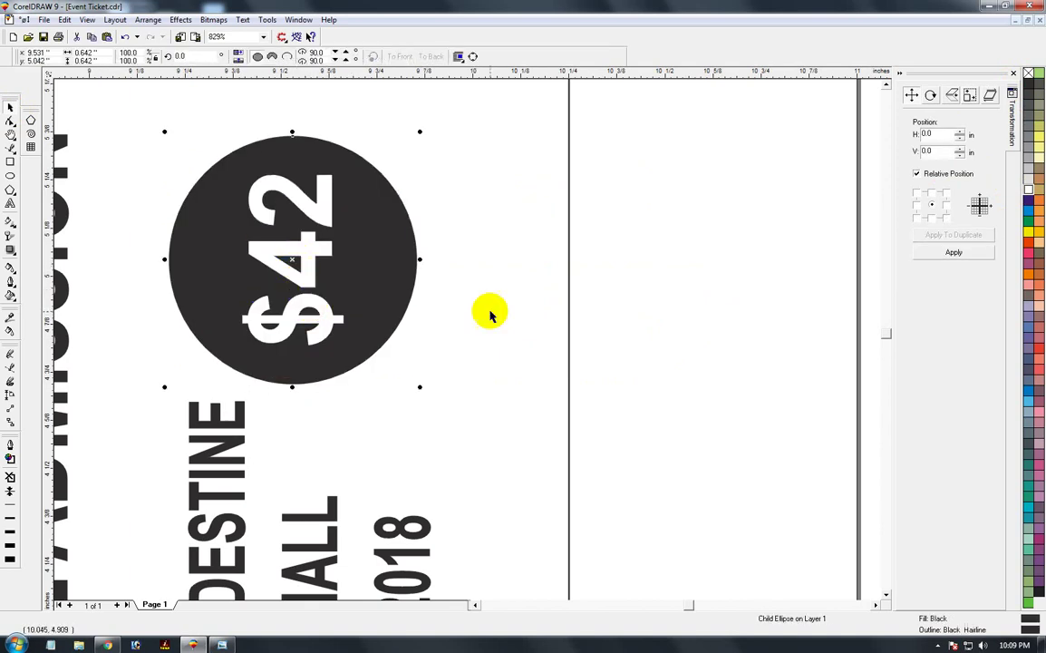
scroll(528, 333, down, 2)
scroll(527, 332, down, 3)
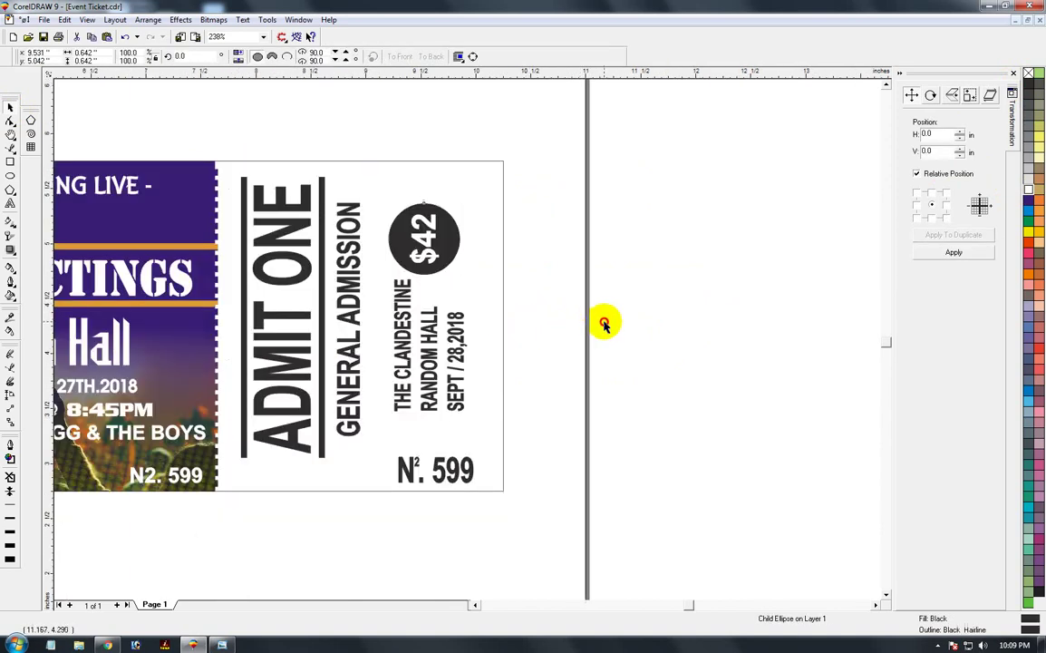
Step: Fill the ticket's outer rectangle white and remove its outline
click(422, 240)
click(478, 210)
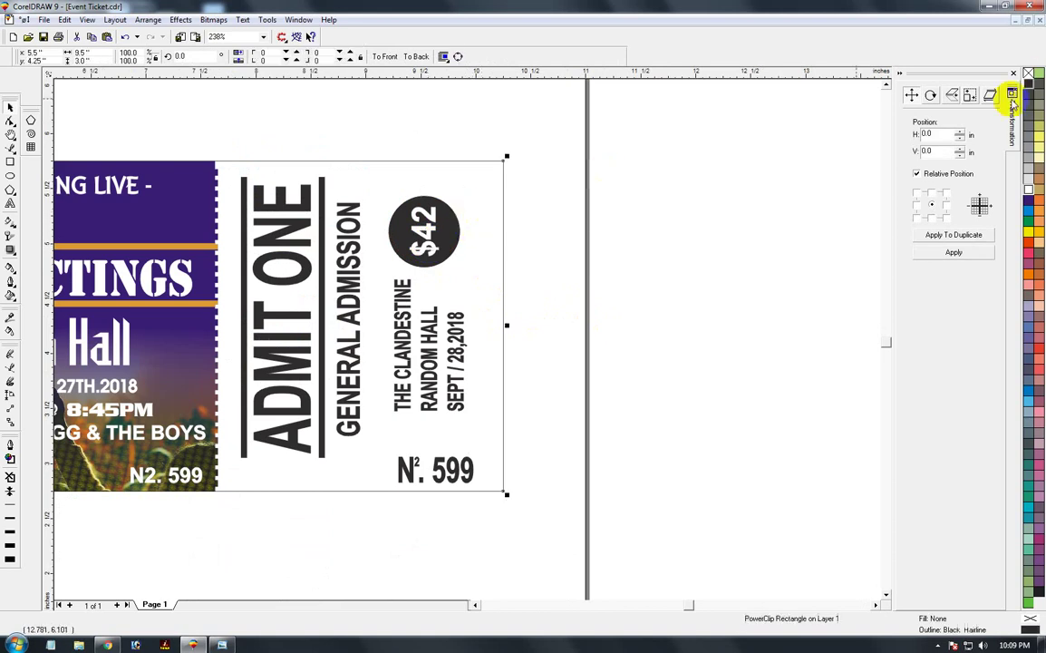
click(1028, 189)
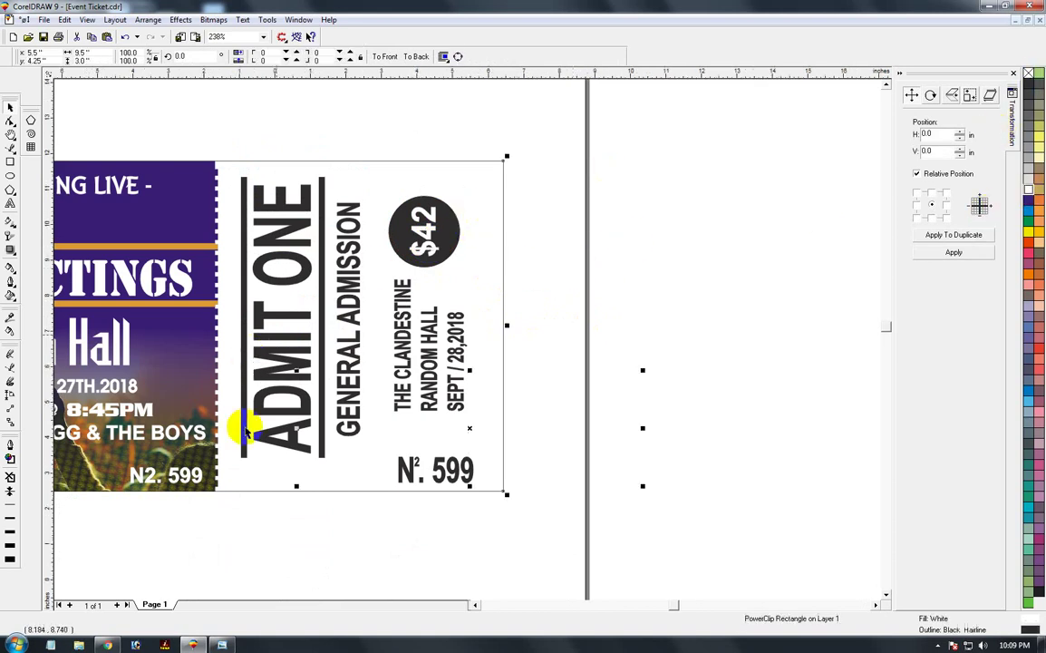
scroll(239, 472, down, 3)
key(F2)
drag(229, 329, 691, 501)
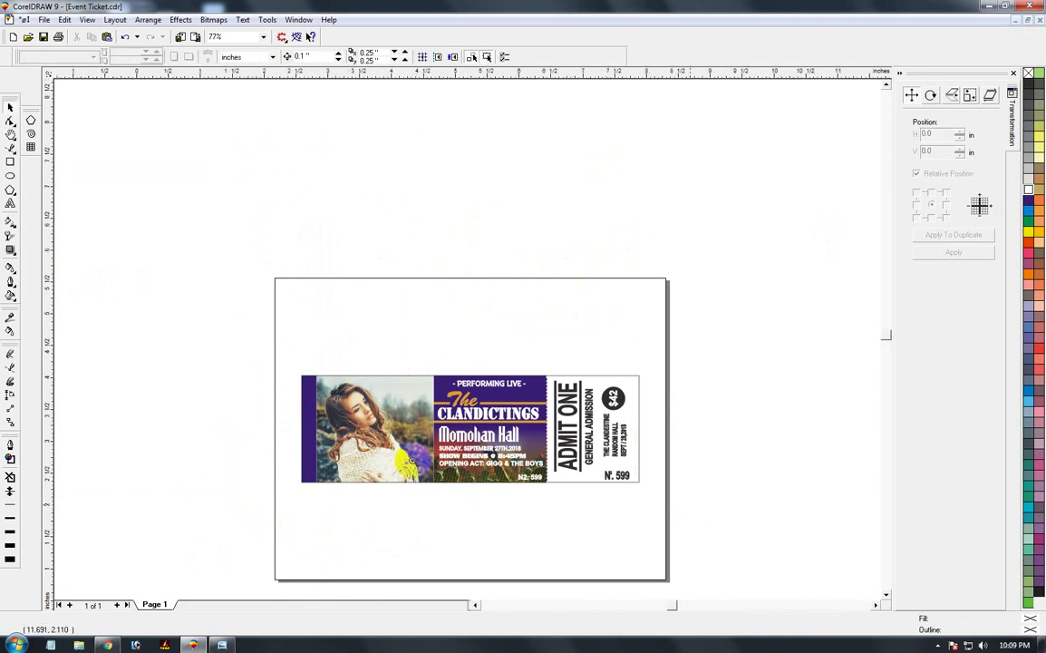
click(181, 263)
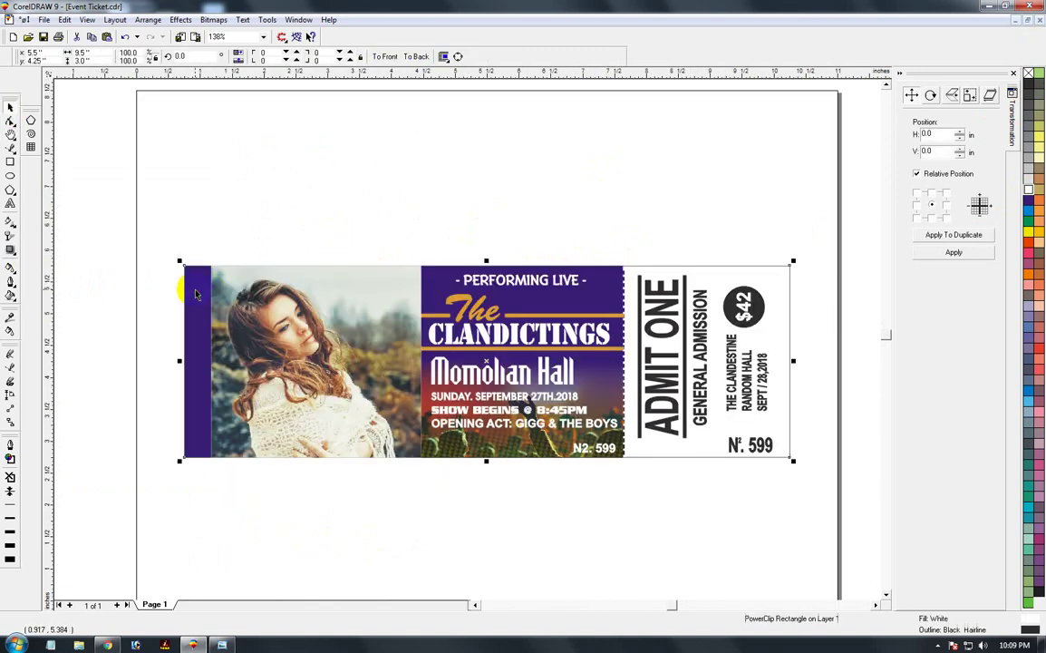
right_click(1028, 81)
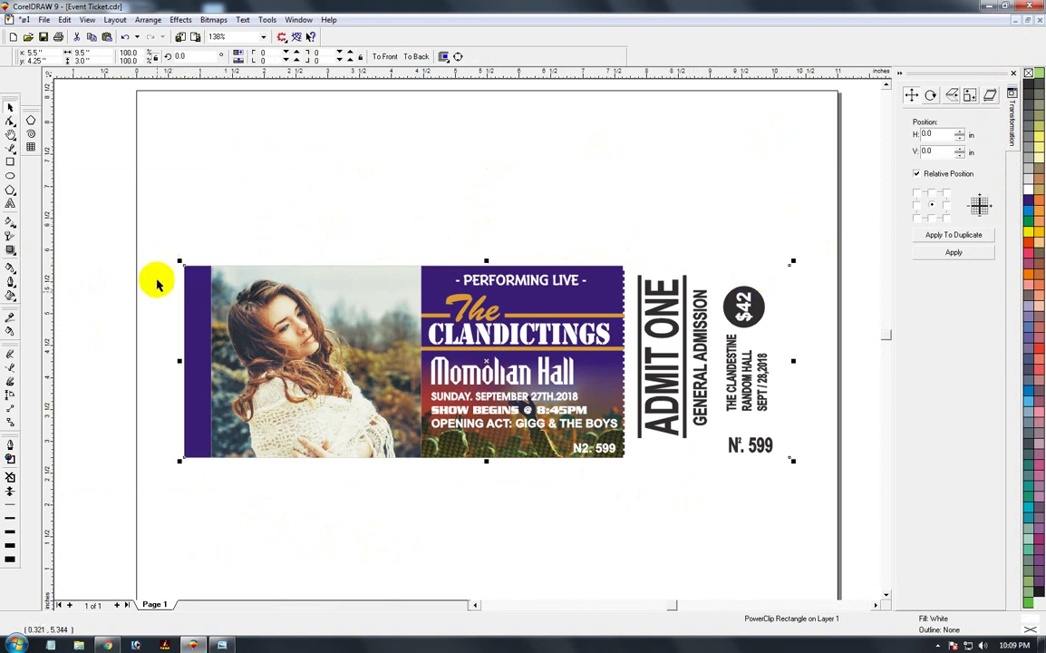
Step: Add a page-sized rectangle filled with 10% black as a light grey backdrop
double_click(10, 161)
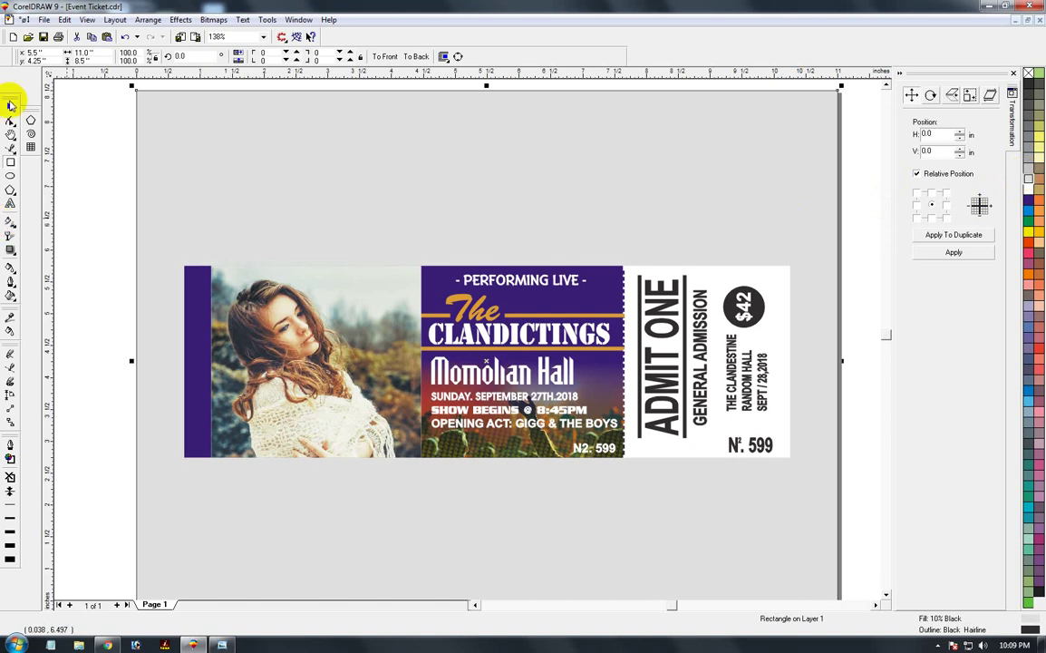
click(10, 108)
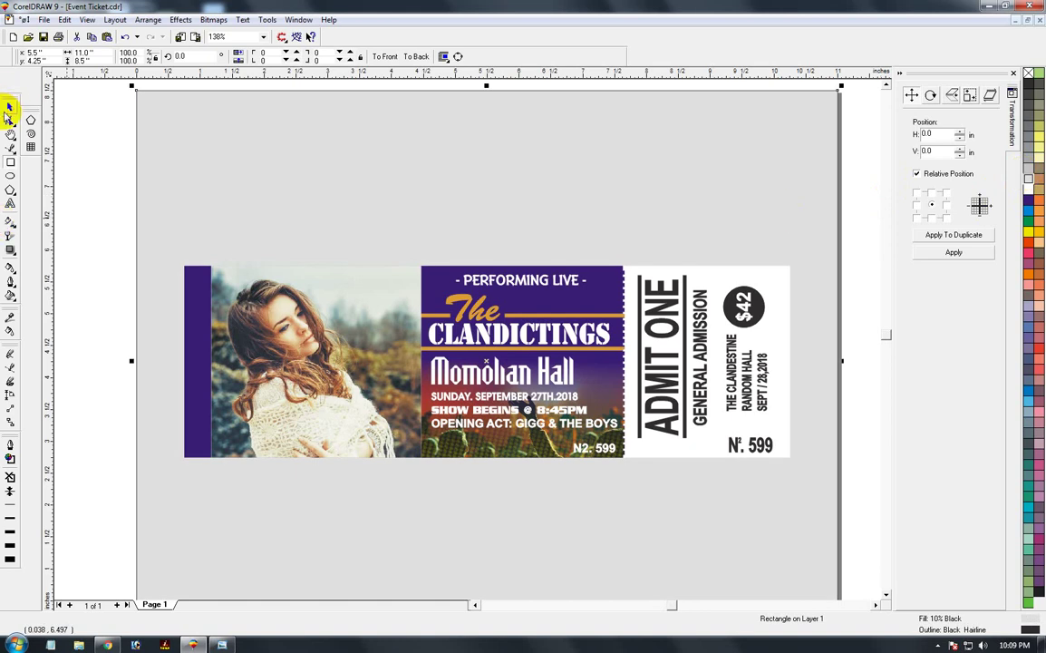
drag(163, 255, 794, 466)
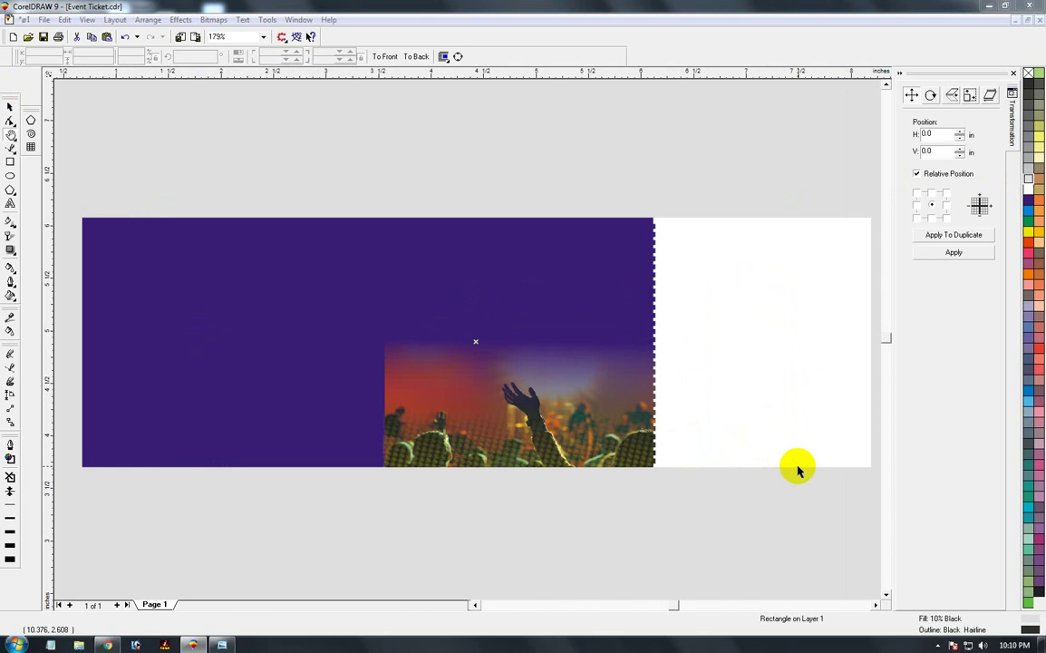
Step: Preview the finished ticket full-screen with F9
key(F9)
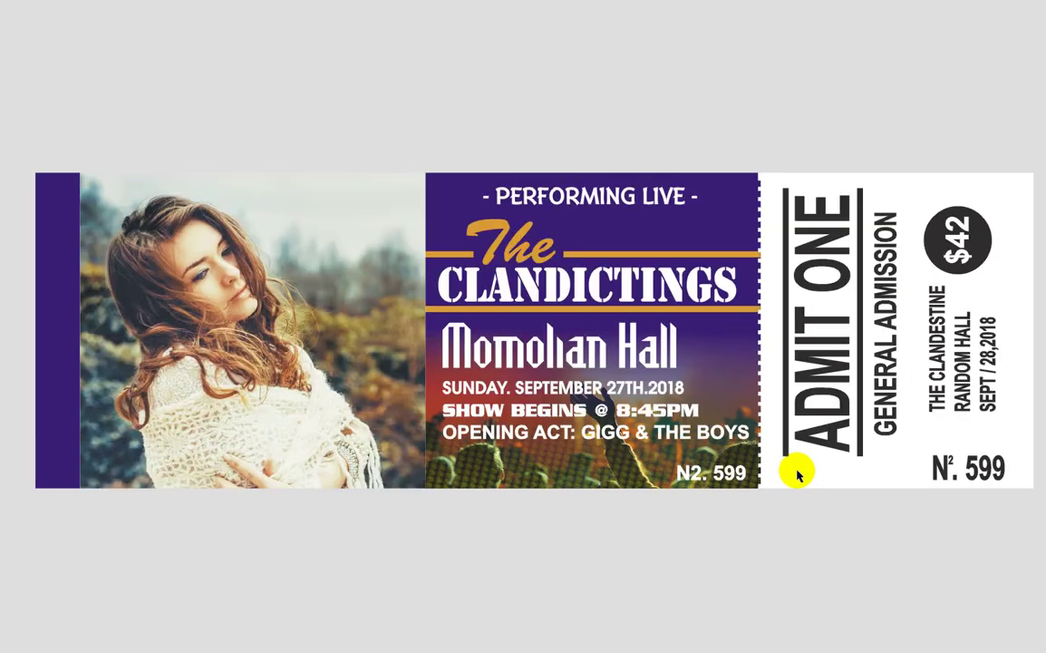